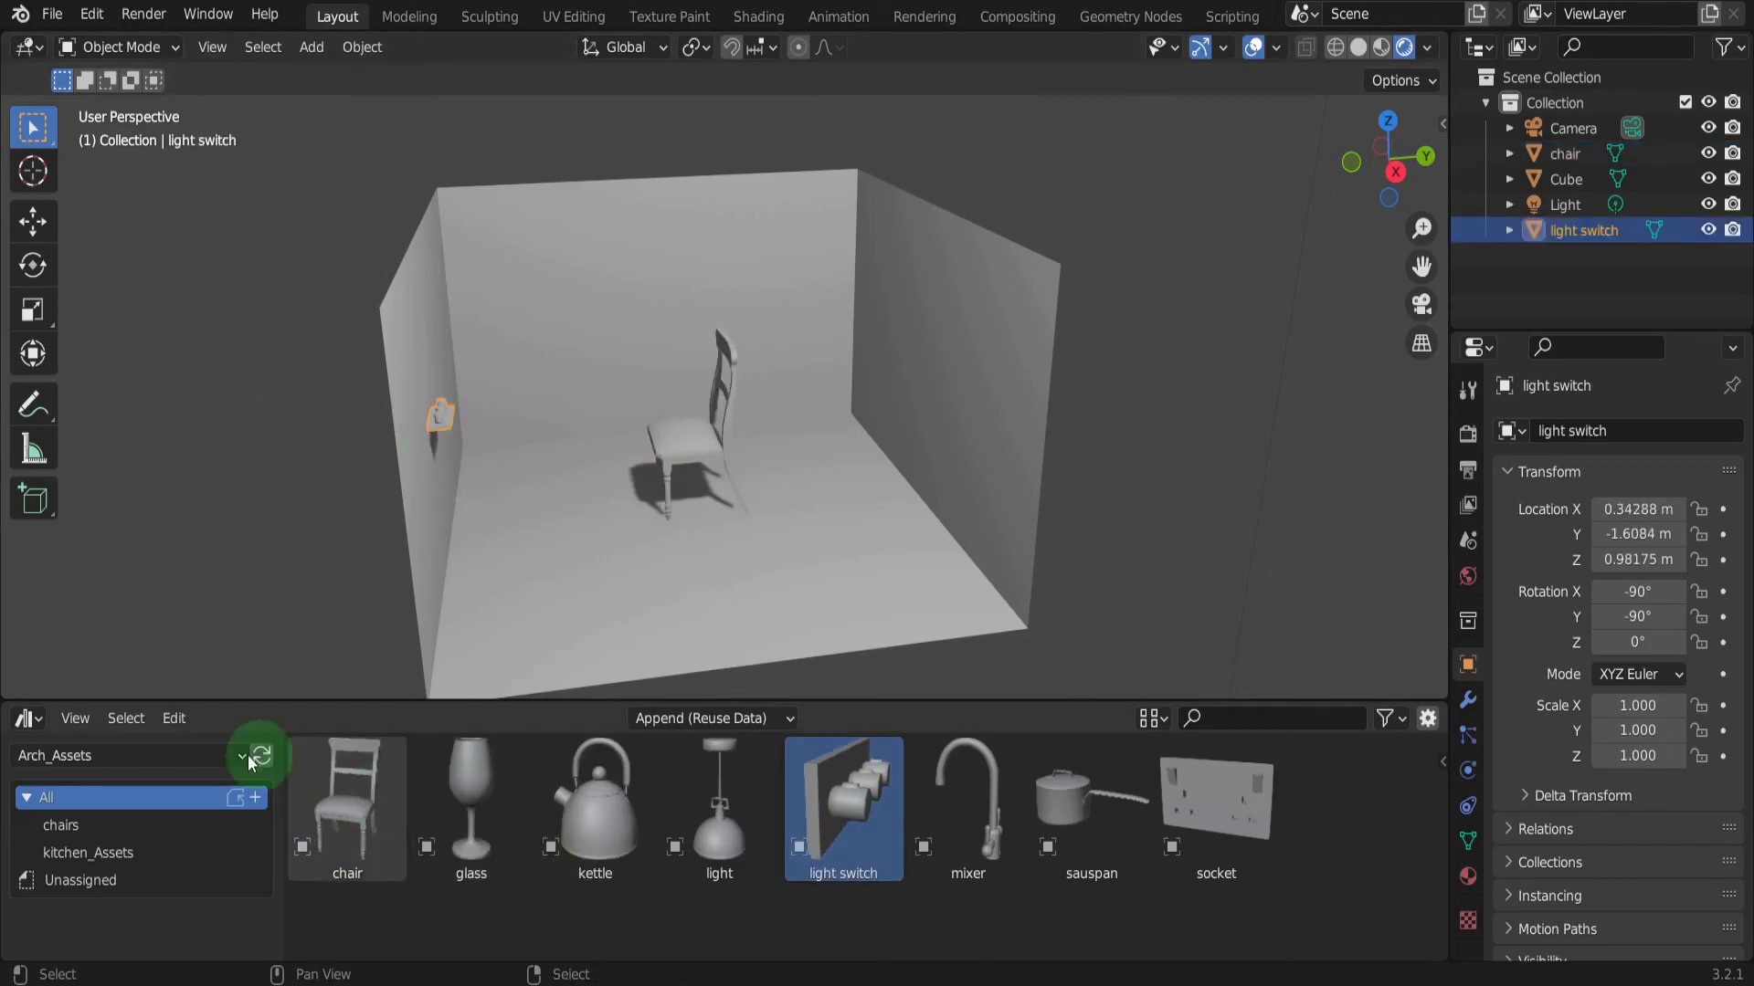
Switch the asset library to Cube_Diorama and place the Dresser in the room beside the wall with the light switch
left_click(146, 756)
left_click(106, 852)
scroll(548, 864, "down", 3)
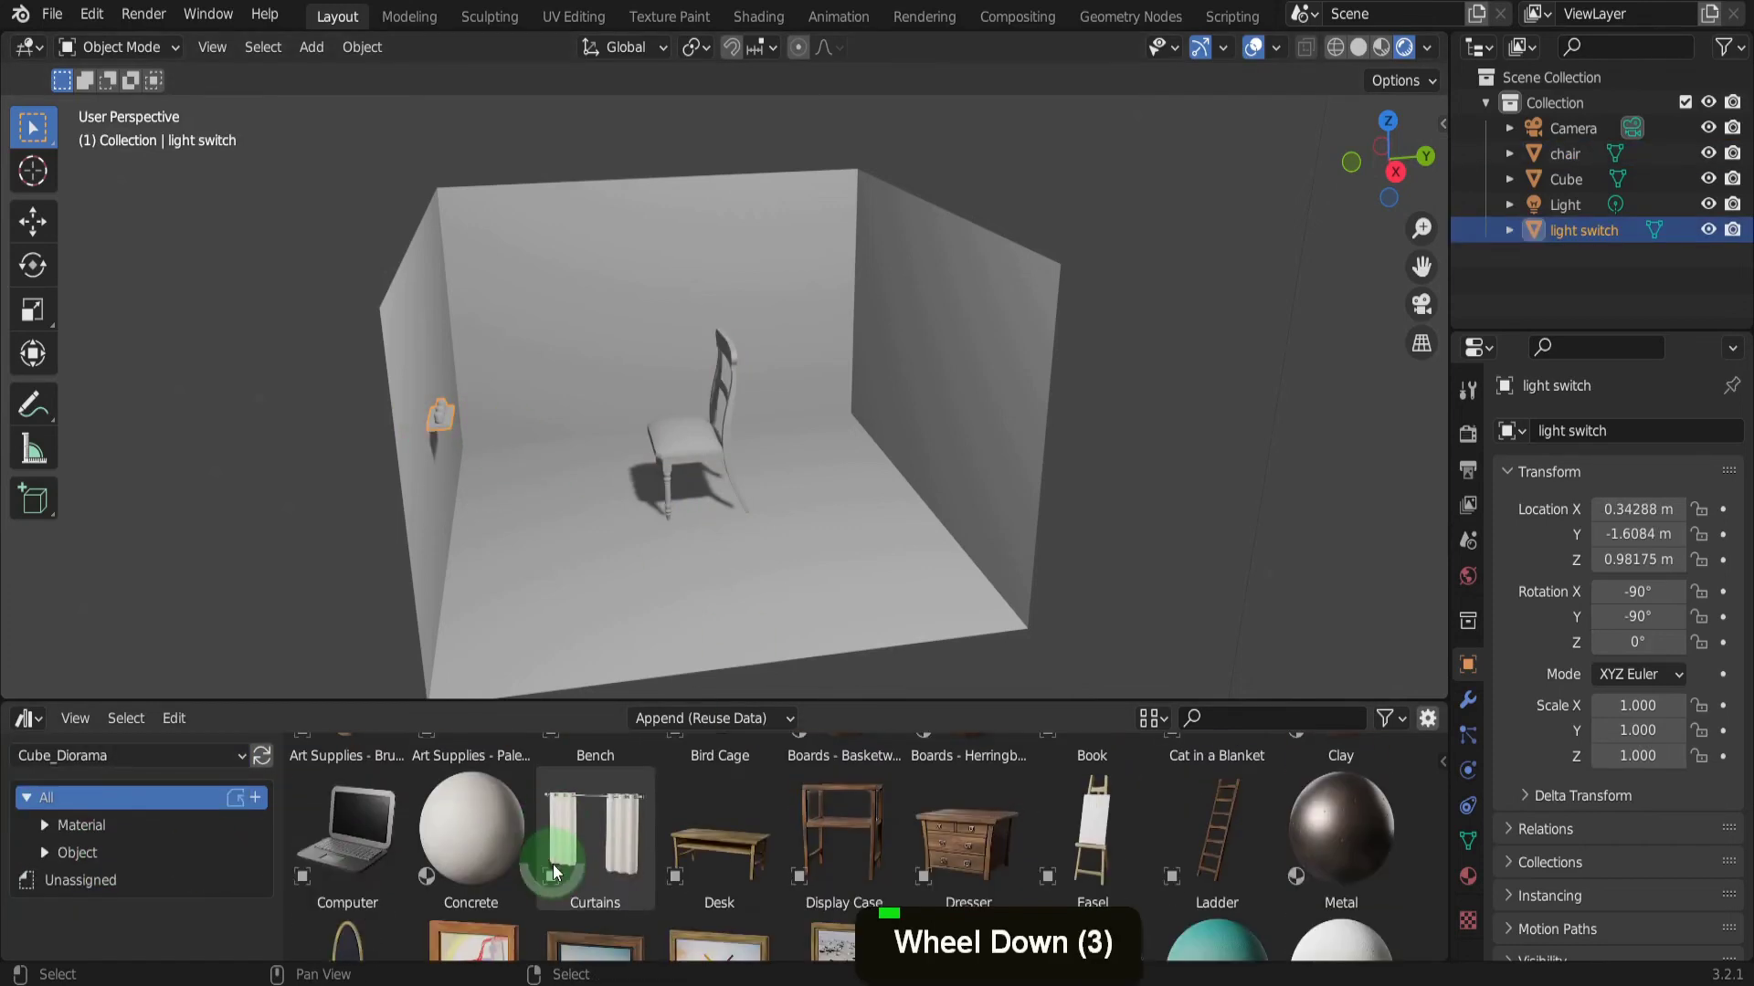
left_click_drag(967, 831, 583, 530)
key("g")
left_click(560, 469)
Rotate the dresser 180° about the Z axis and turn it further about Z to face into the room
key("r")
key("z")
key("1")
key("8")
key("0")
key("Return")
key("r")
key("z")
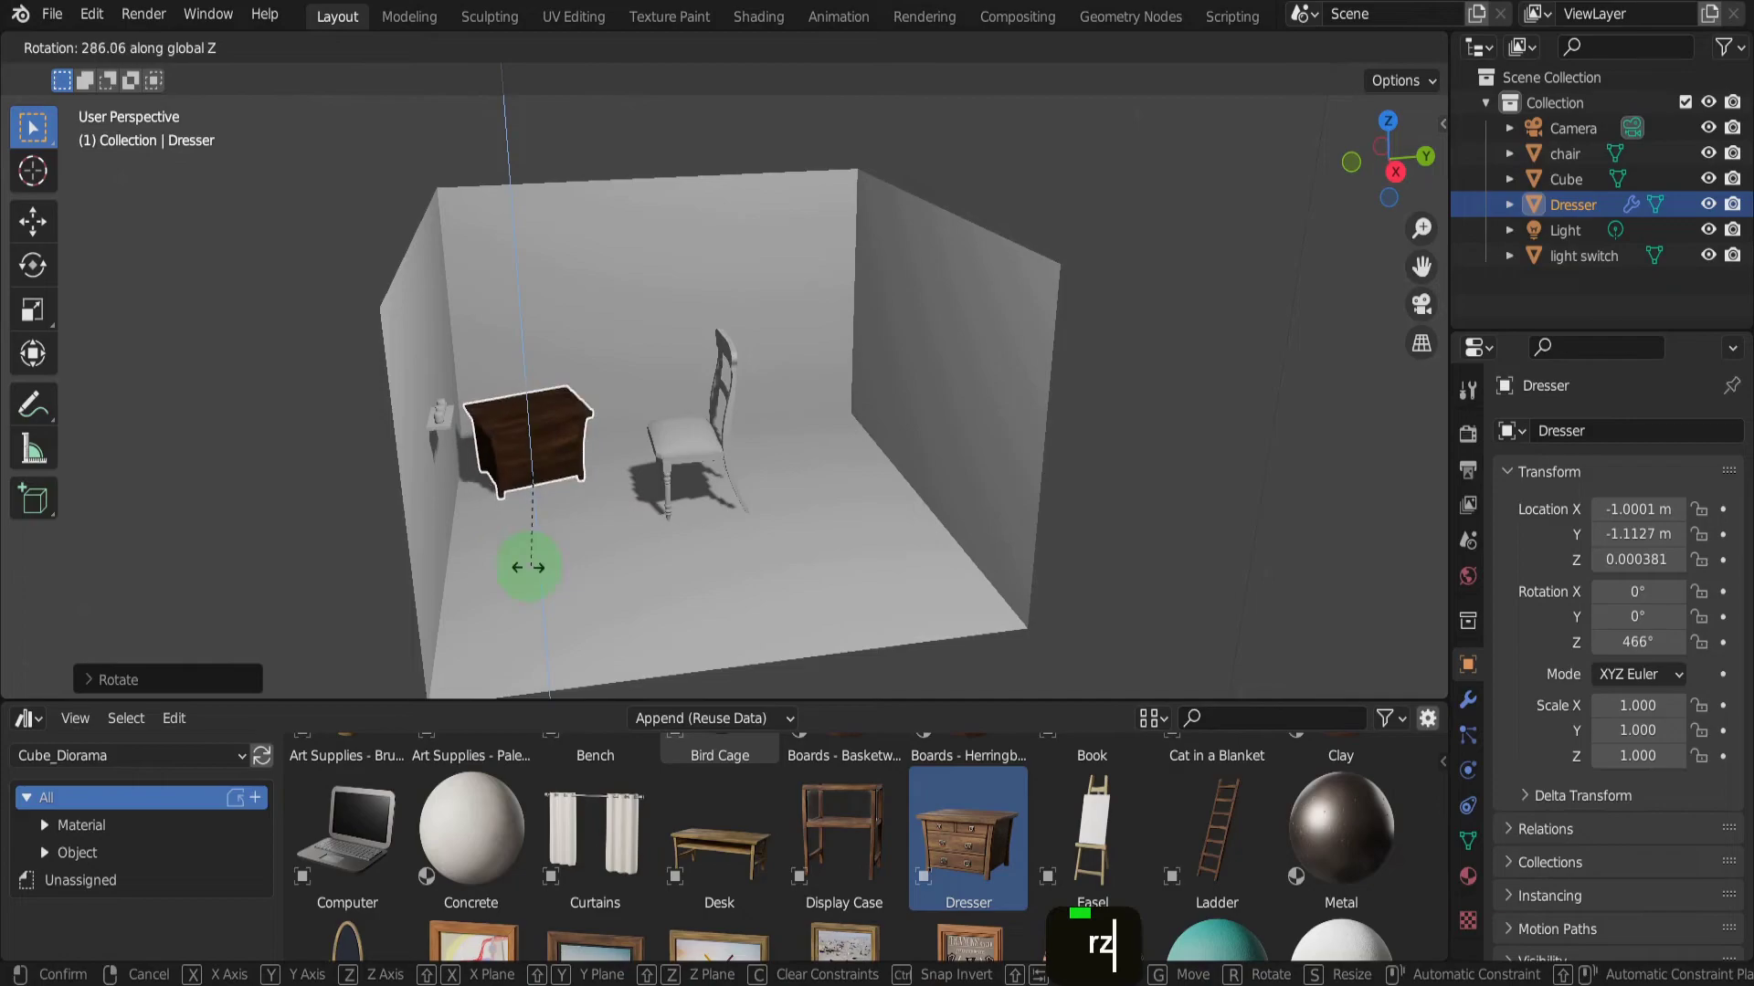
left_click(543, 589)
Place the Curtains on the wall opposite the light switch, rotate them 90° about Y and raise them to a Z location of about 1.56 m
scroll(612, 858, "down", 3)
scroll(612, 859, "up", 3)
left_click_drag(612, 859, 995, 470)
key("r")
key("y")
key("9")
key("0")
key("Return")
key("g")
key("z")
left_click(1010, 371)
Show only the Material catalog and apply the Wood 1 material to the chair
middle_click_drag(1010, 371, 584, 611)
left_click(80, 825)
scroll(518, 869, "up", 3)
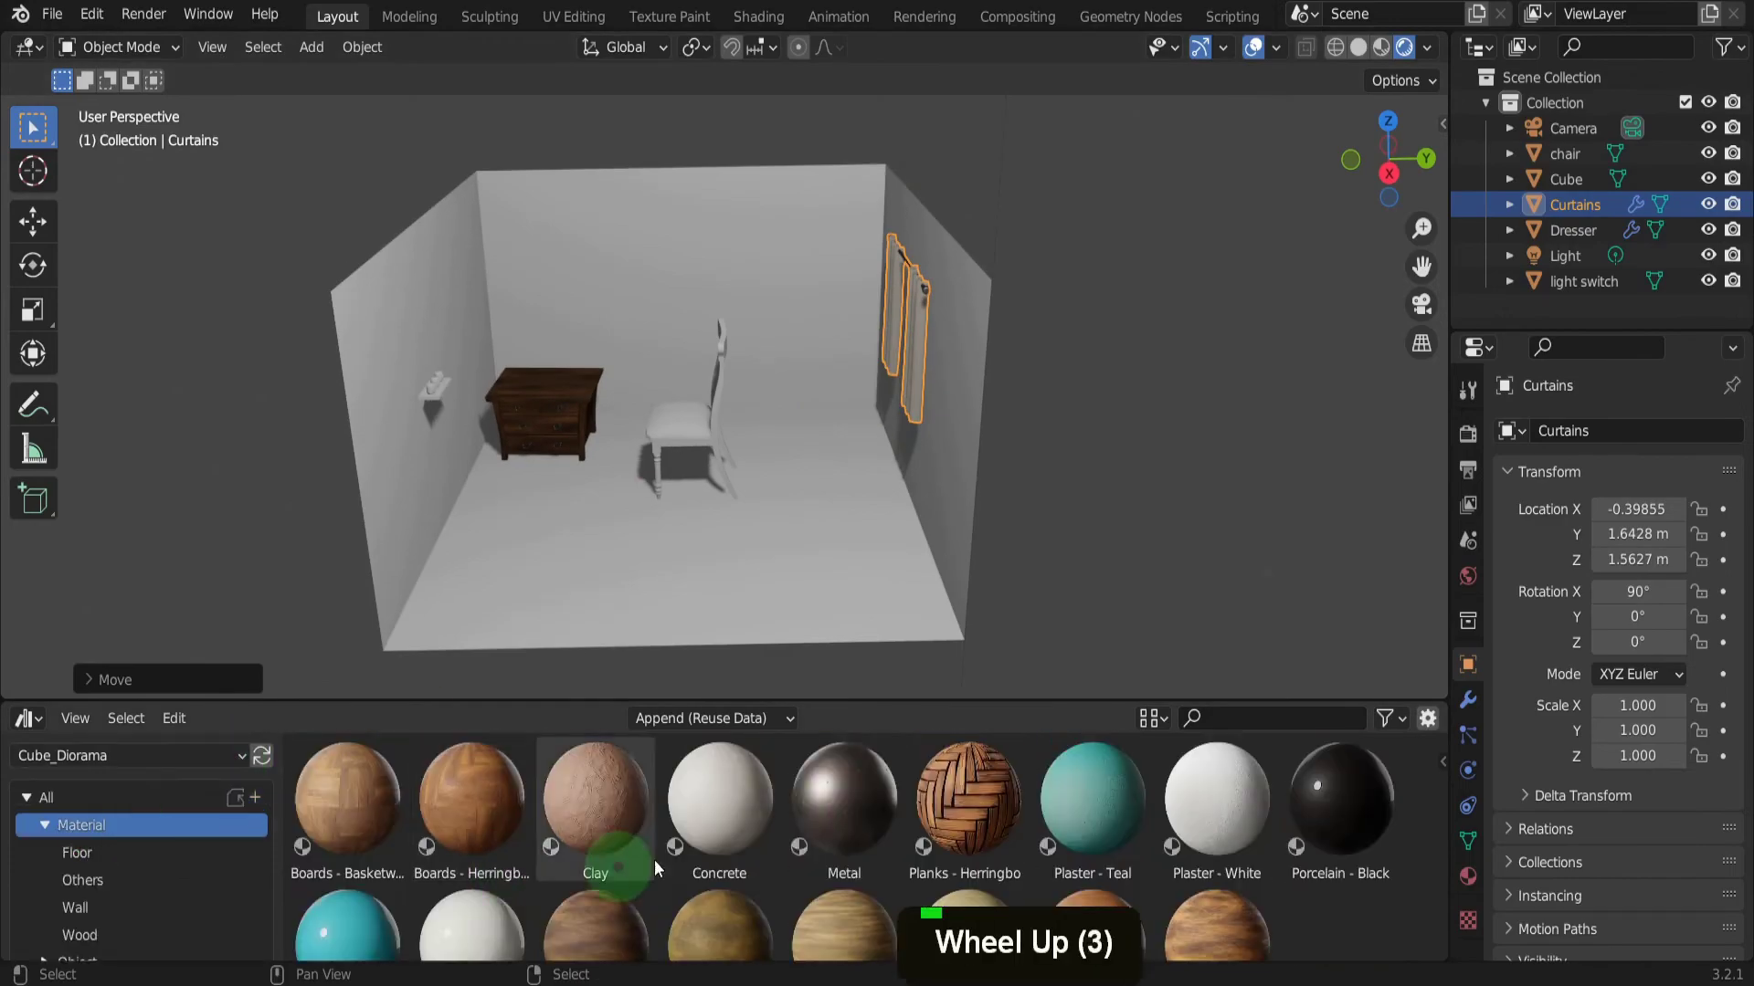
left_click_drag(598, 886, 663, 448)
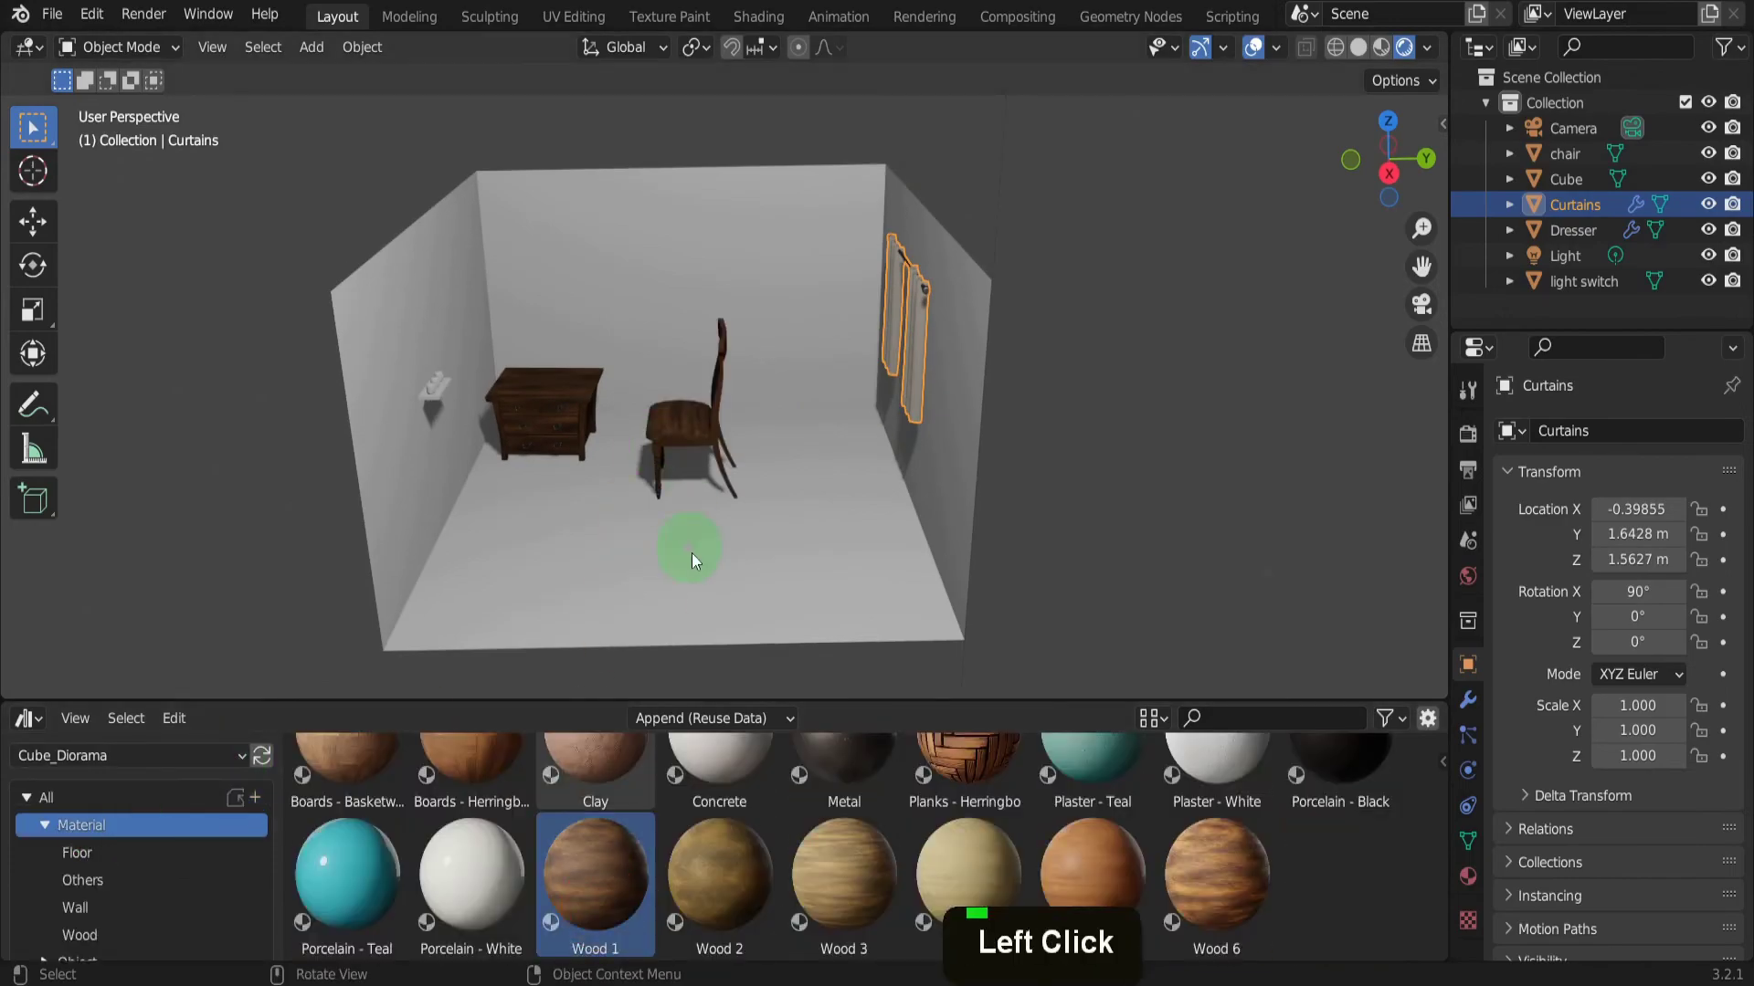
Apply the Metal material to the light switch on the wall and select the switch
scroll(874, 853, "up", 2)
left_click_drag(844, 799, 438, 393)
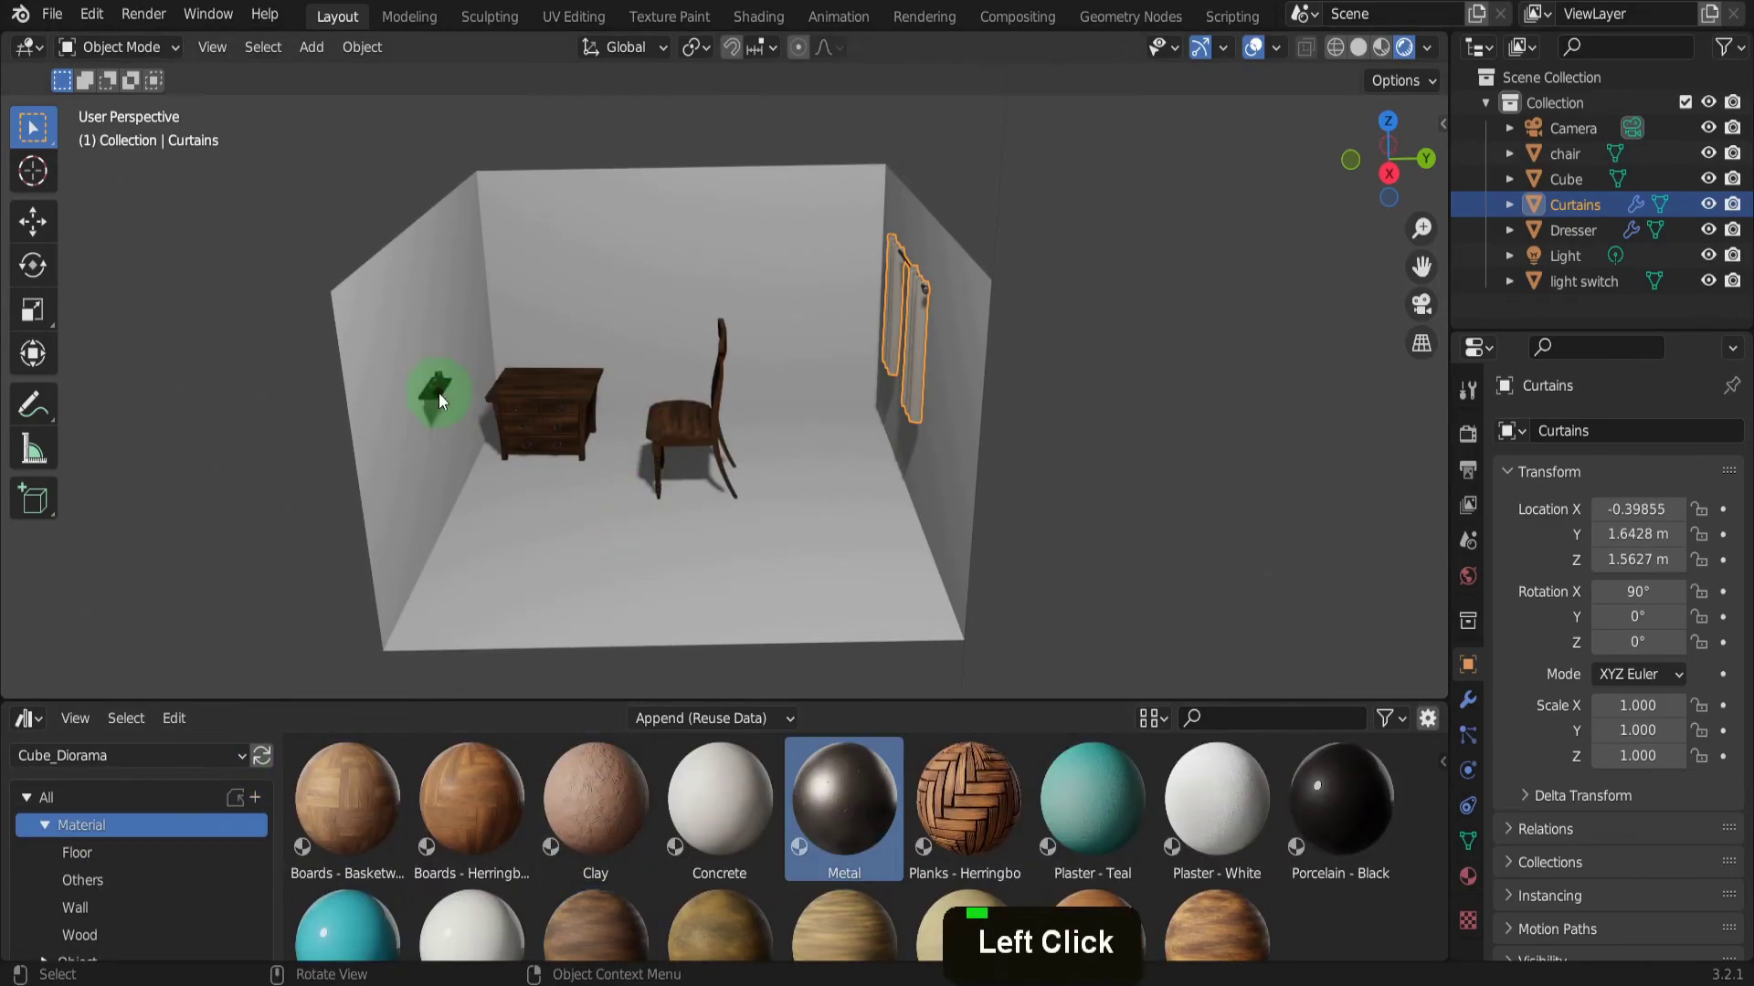
left_click(441, 394)
key("r")
key("y")
right_click(441, 394)
key("r")
key("x")
key("9")
key("0")
right_click(442, 400)
Rotate the light switch -90° about the global X axis and move it along Y against the wall, to about -1.675 m
key("r")
key("x")
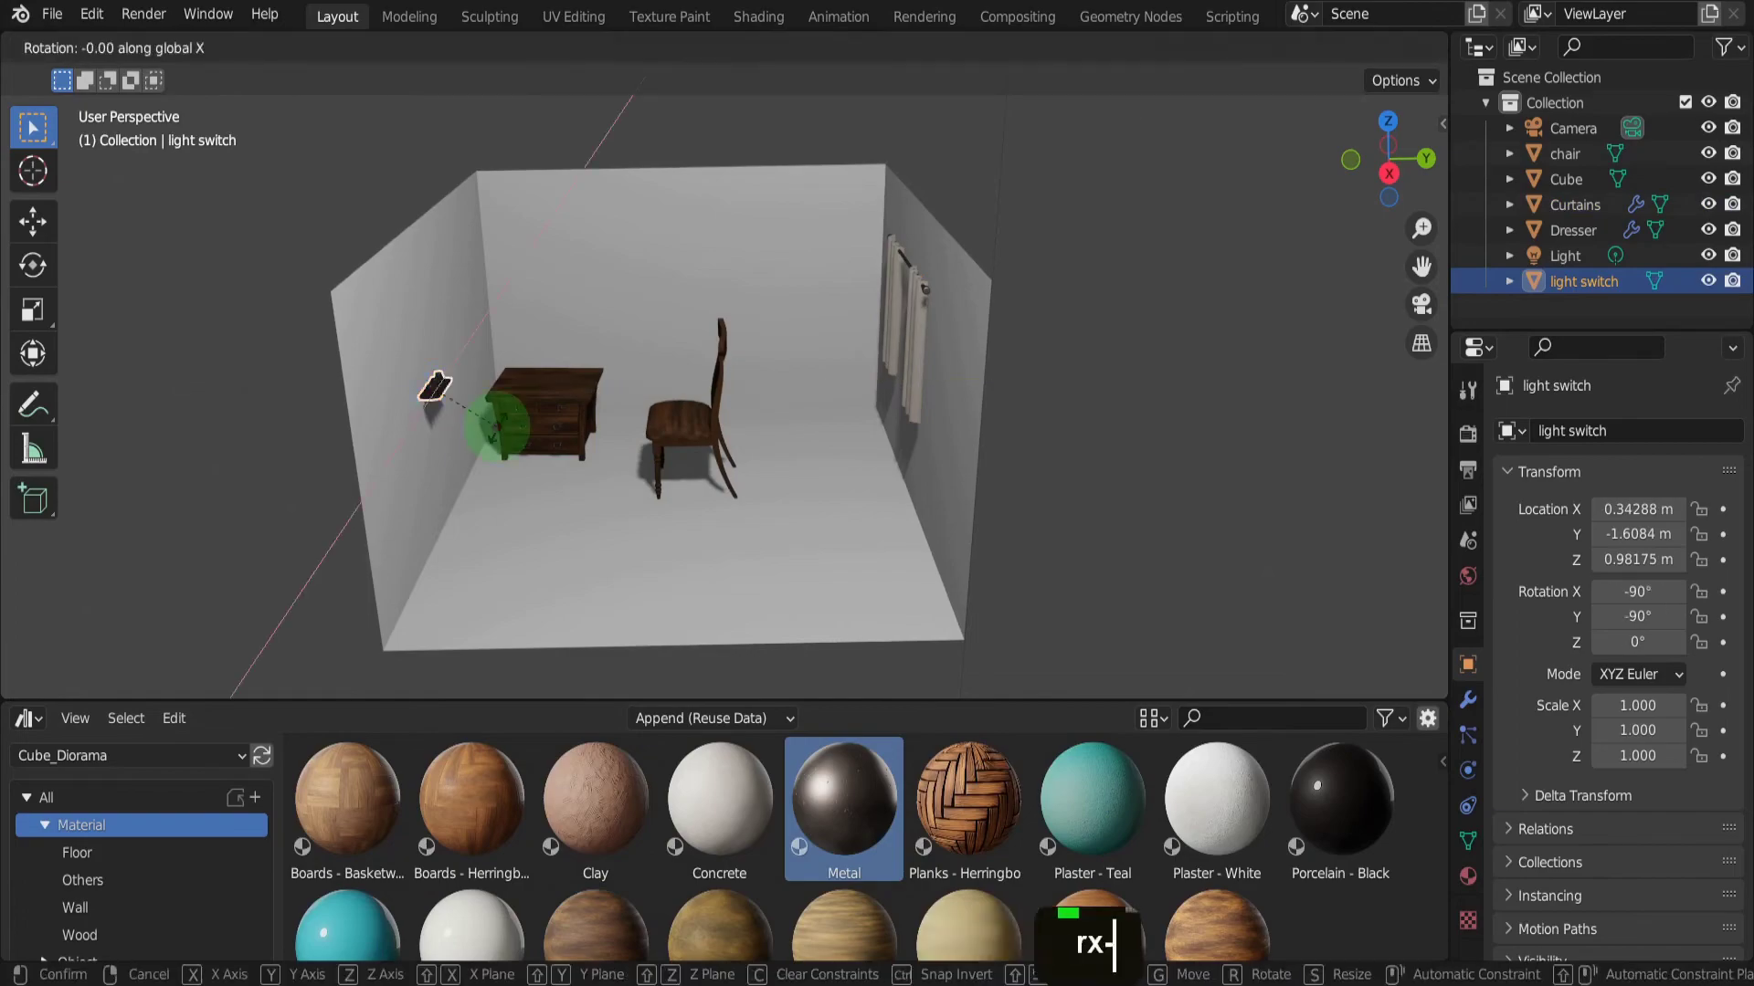
key("9")
key("0")
key("Return")
key("g")
key("x")
key("y")
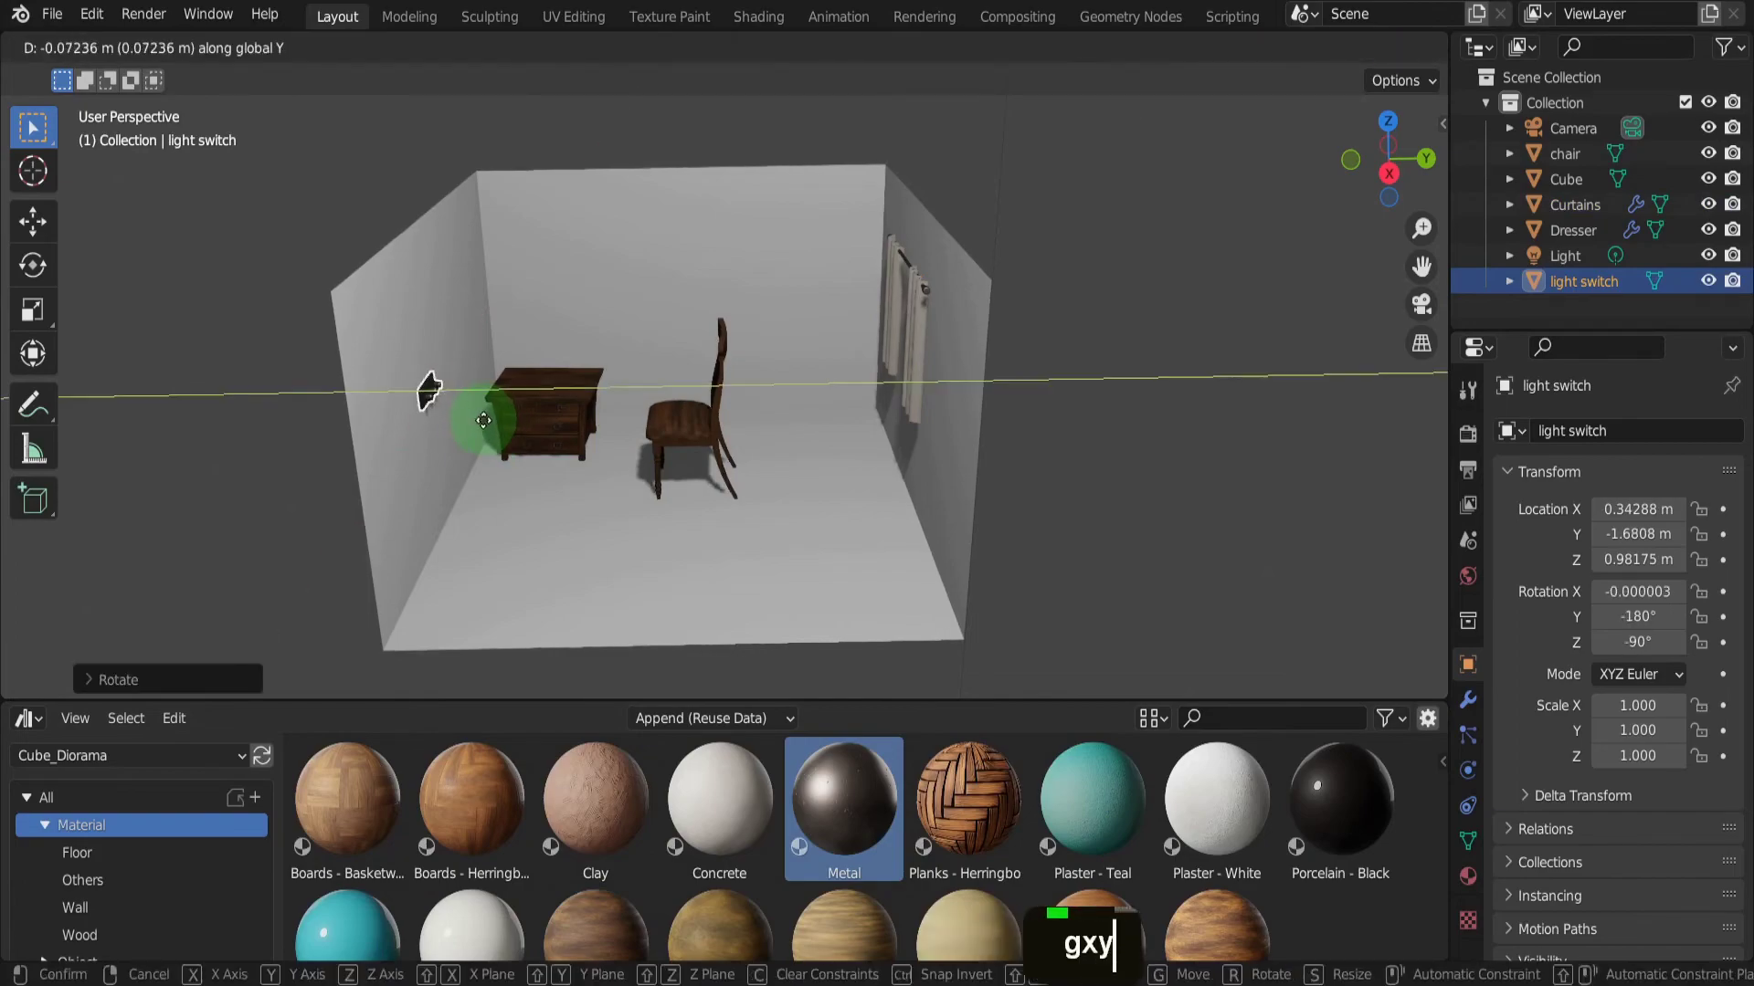
left_click(478, 411)
Switch the asset library to HDRI and drop one of its assets into the scene
left_click(164, 755)
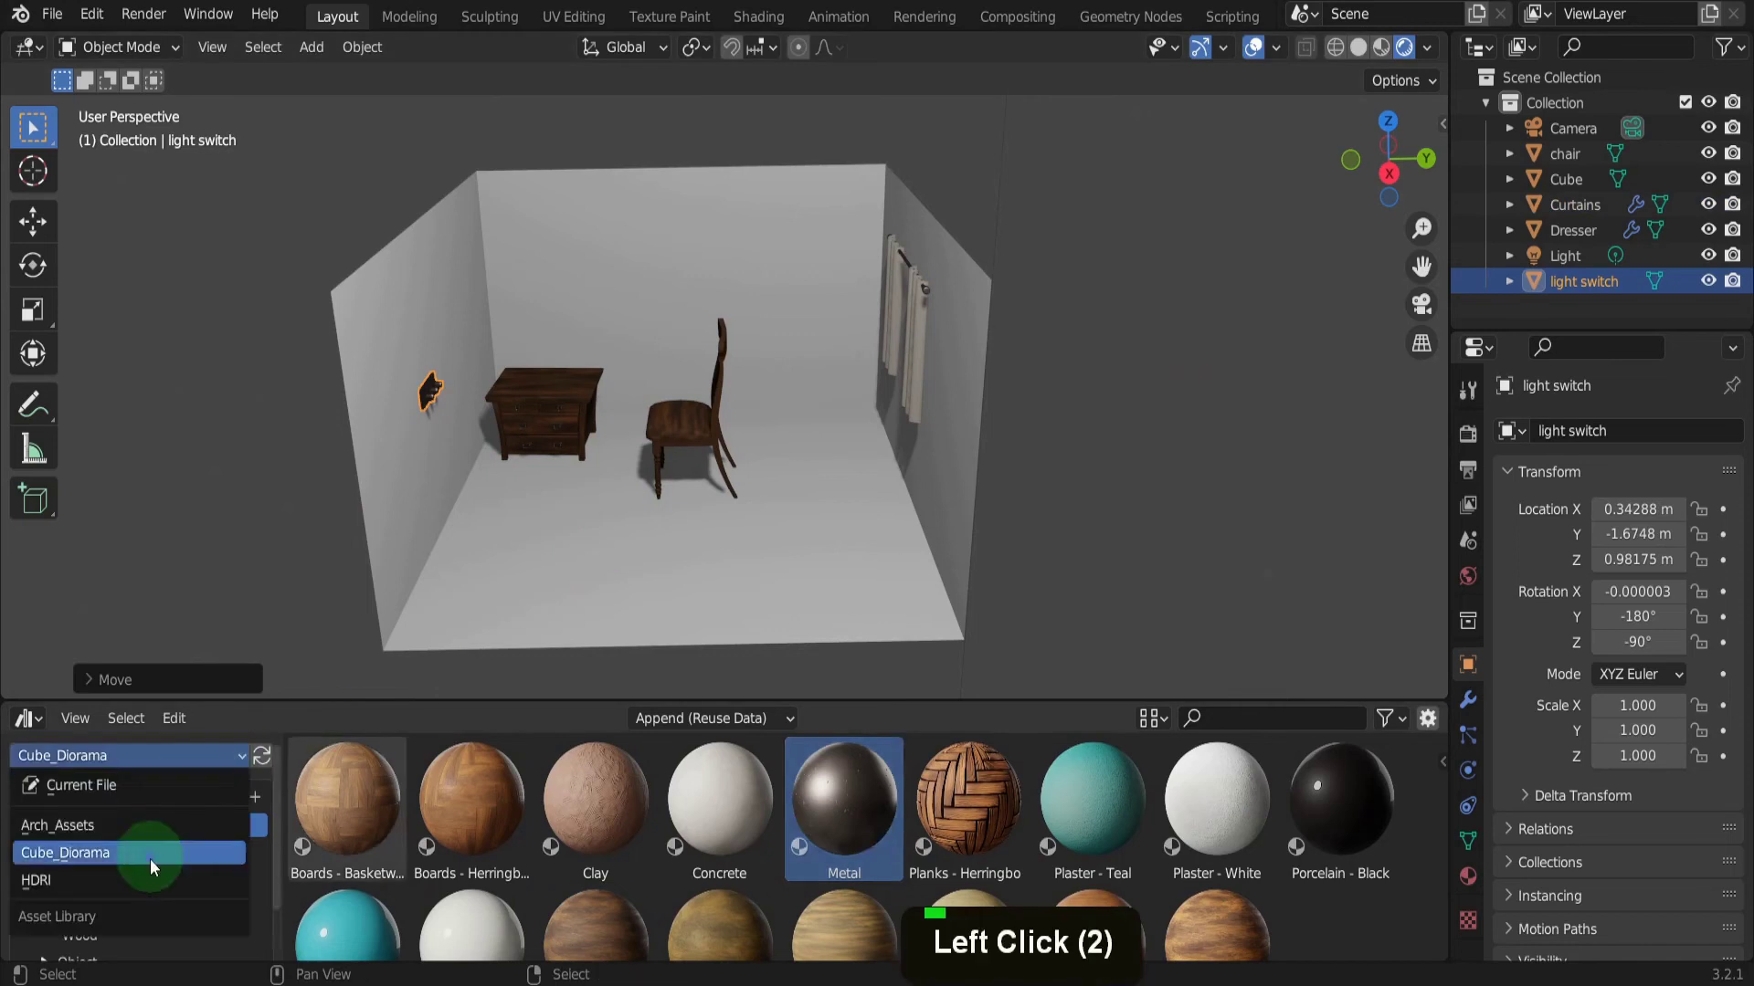
left_click(140, 868)
left_click(101, 830)
left_click_drag(471, 799, 1142, 557)
middle_click_drag(857, 483, 808, 435)
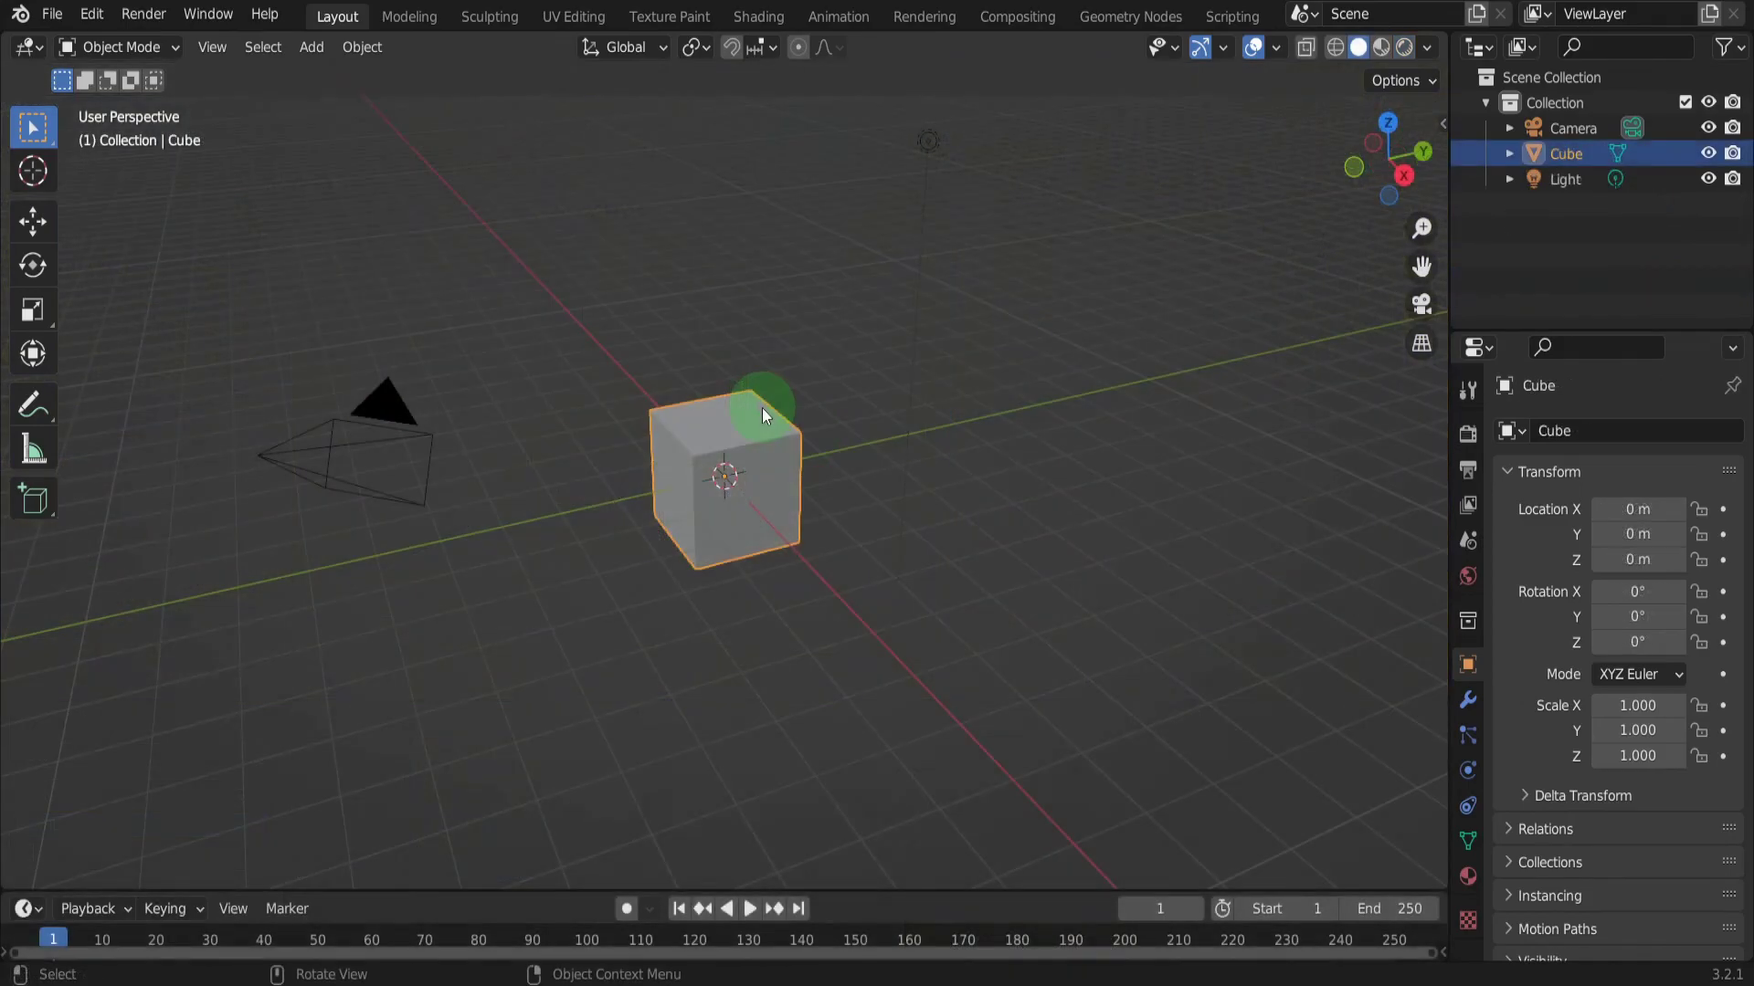
Select the light in the default cube scene and mark it as an asset
left_click(929, 144)
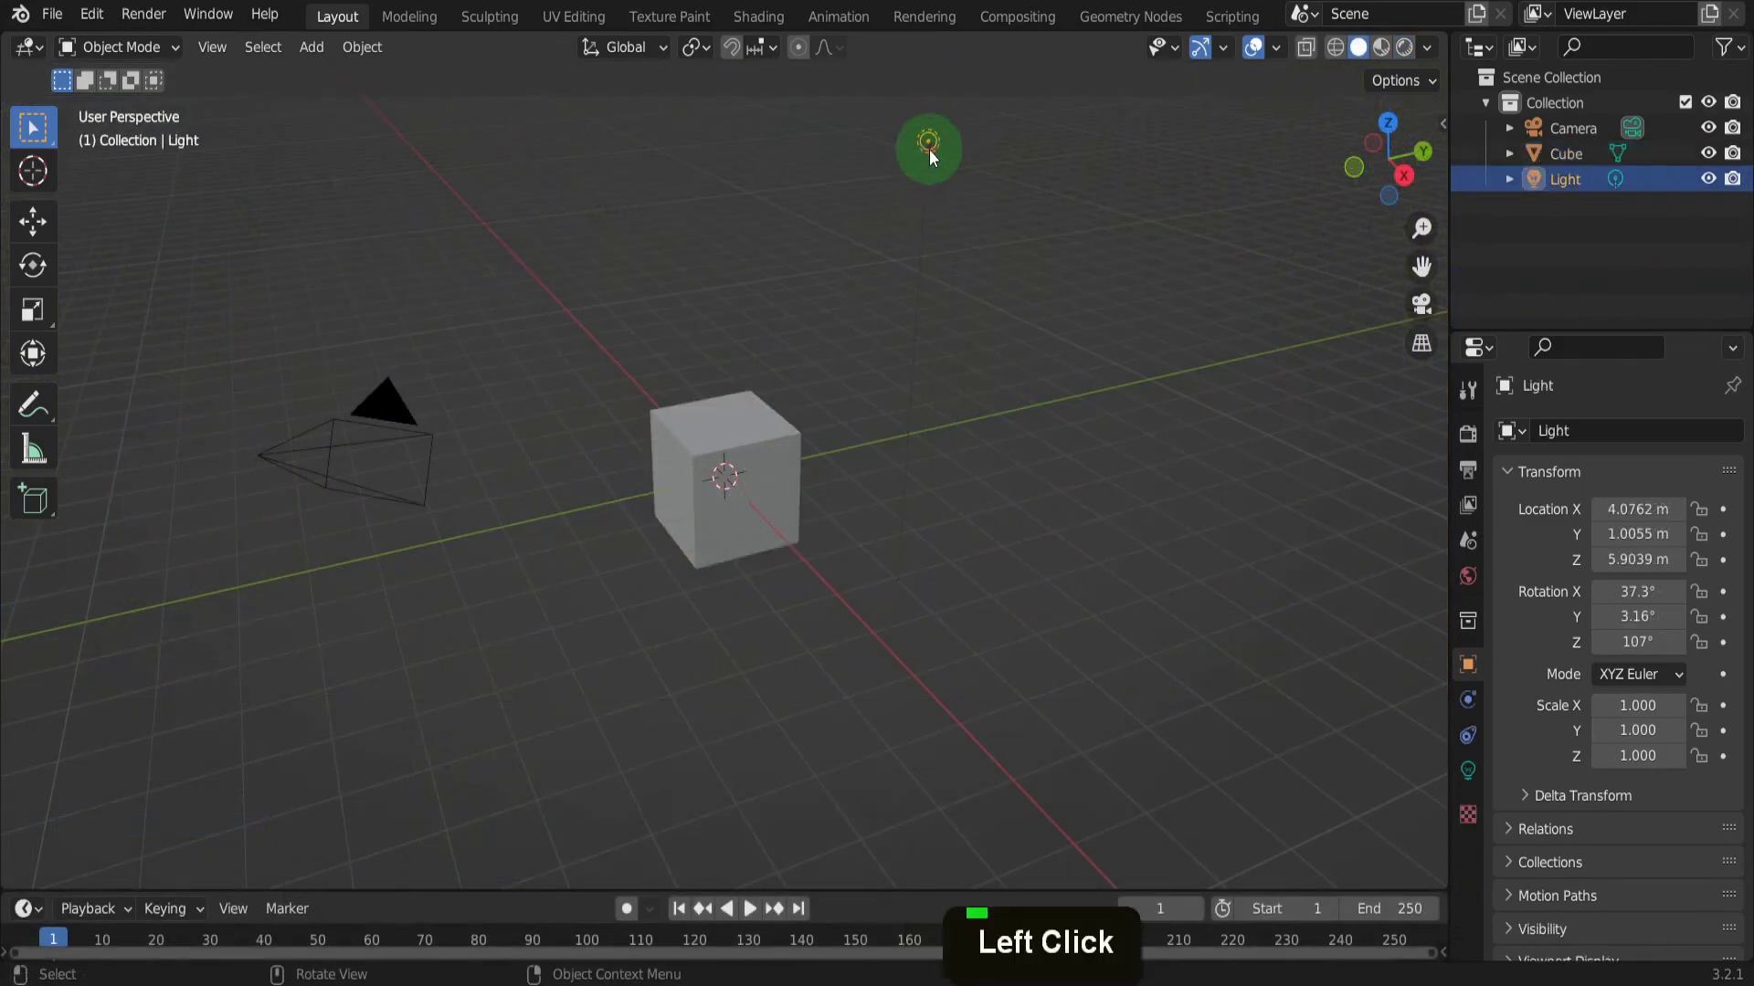
right_click(1577, 179)
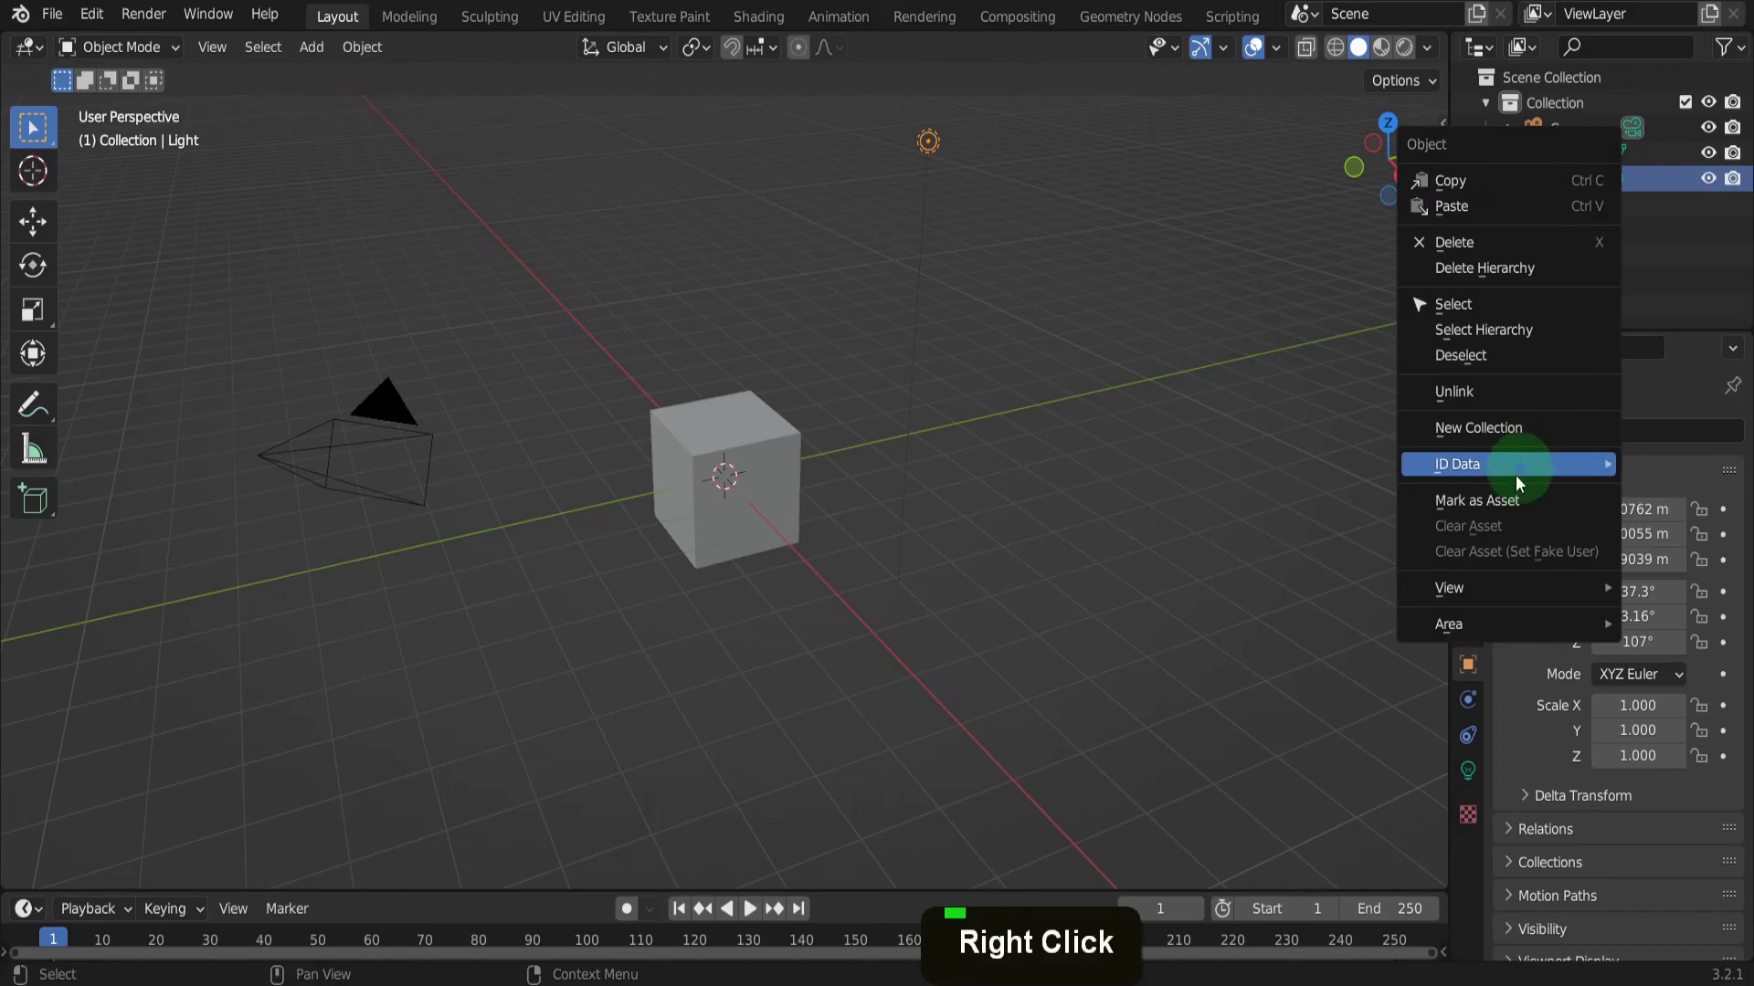
left_click(1503, 500)
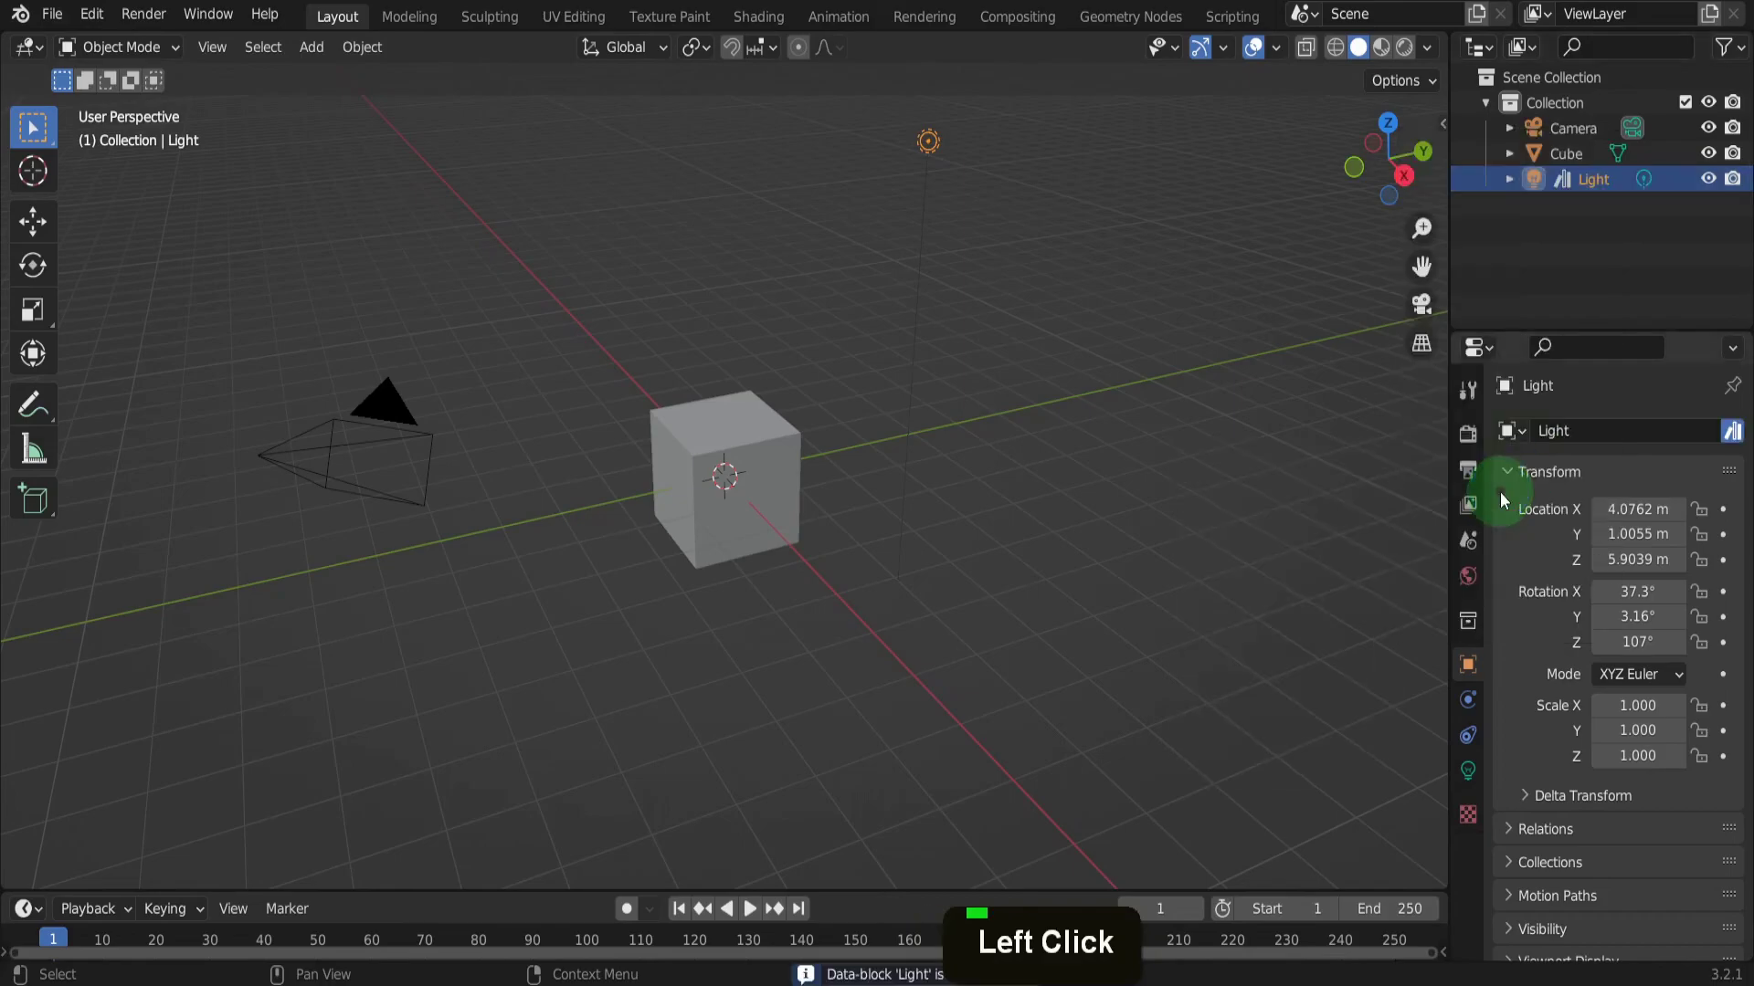
Enlarge the timeline area below the viewport and change it to an Asset Browser
left_click_drag(283, 890, 269, 705)
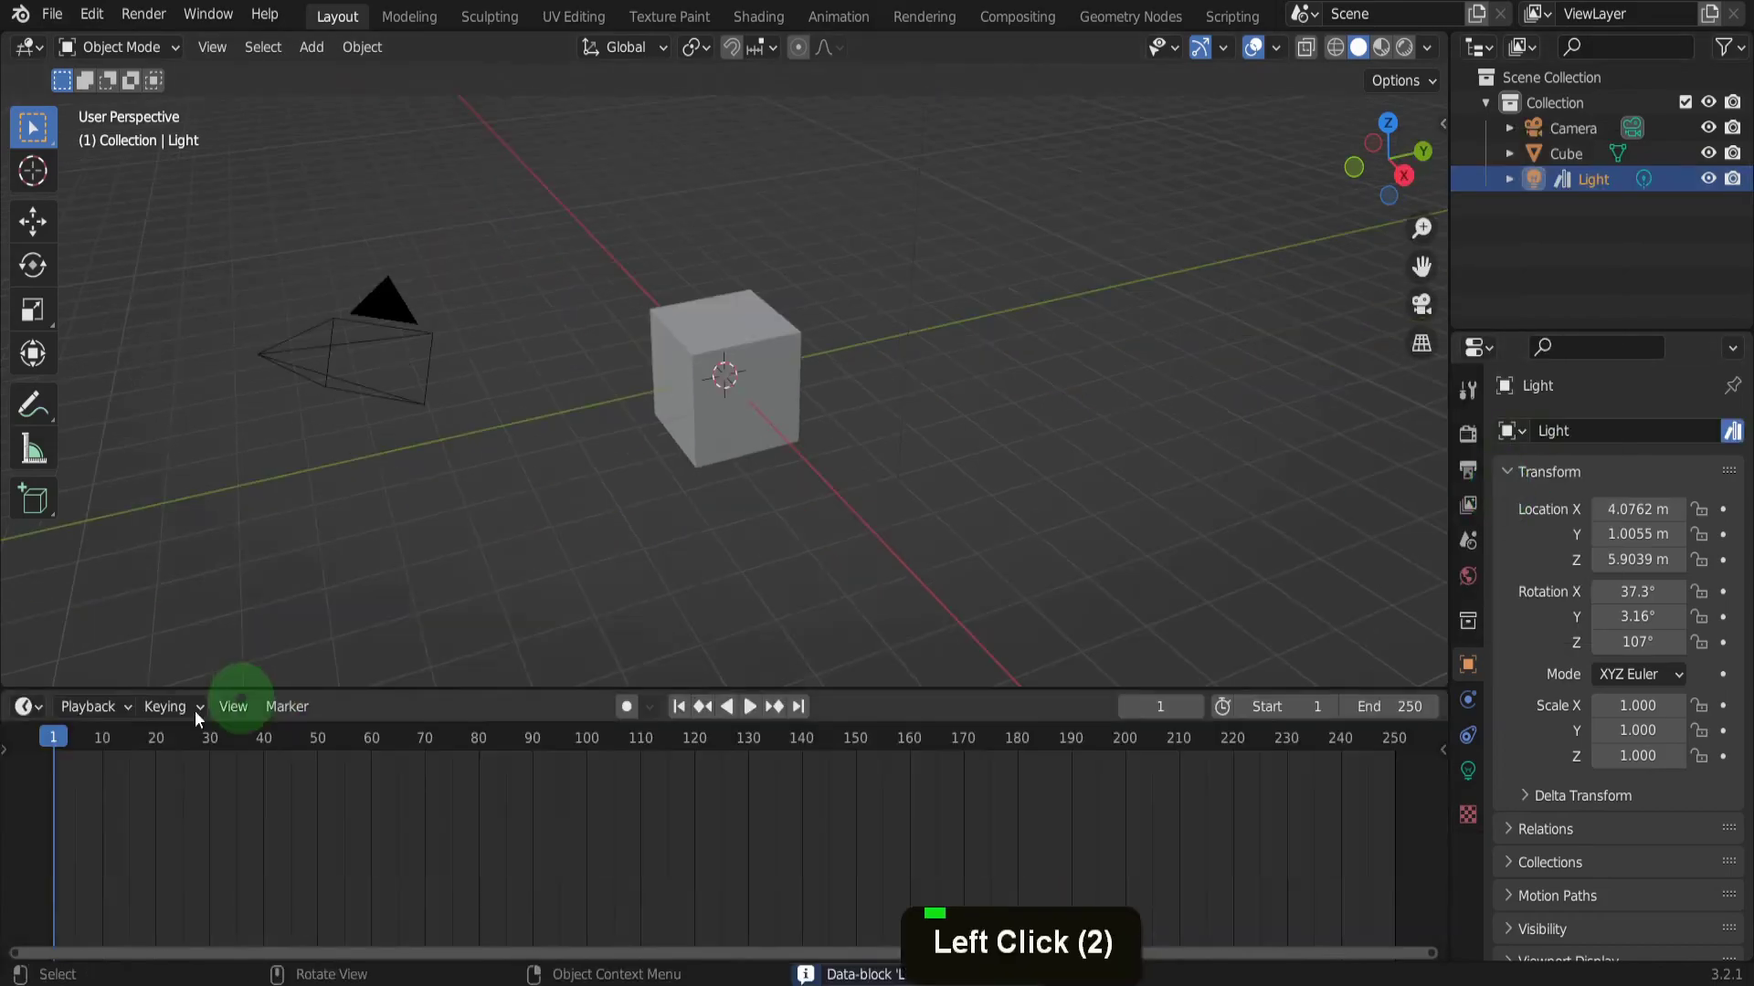
left_click(33, 706)
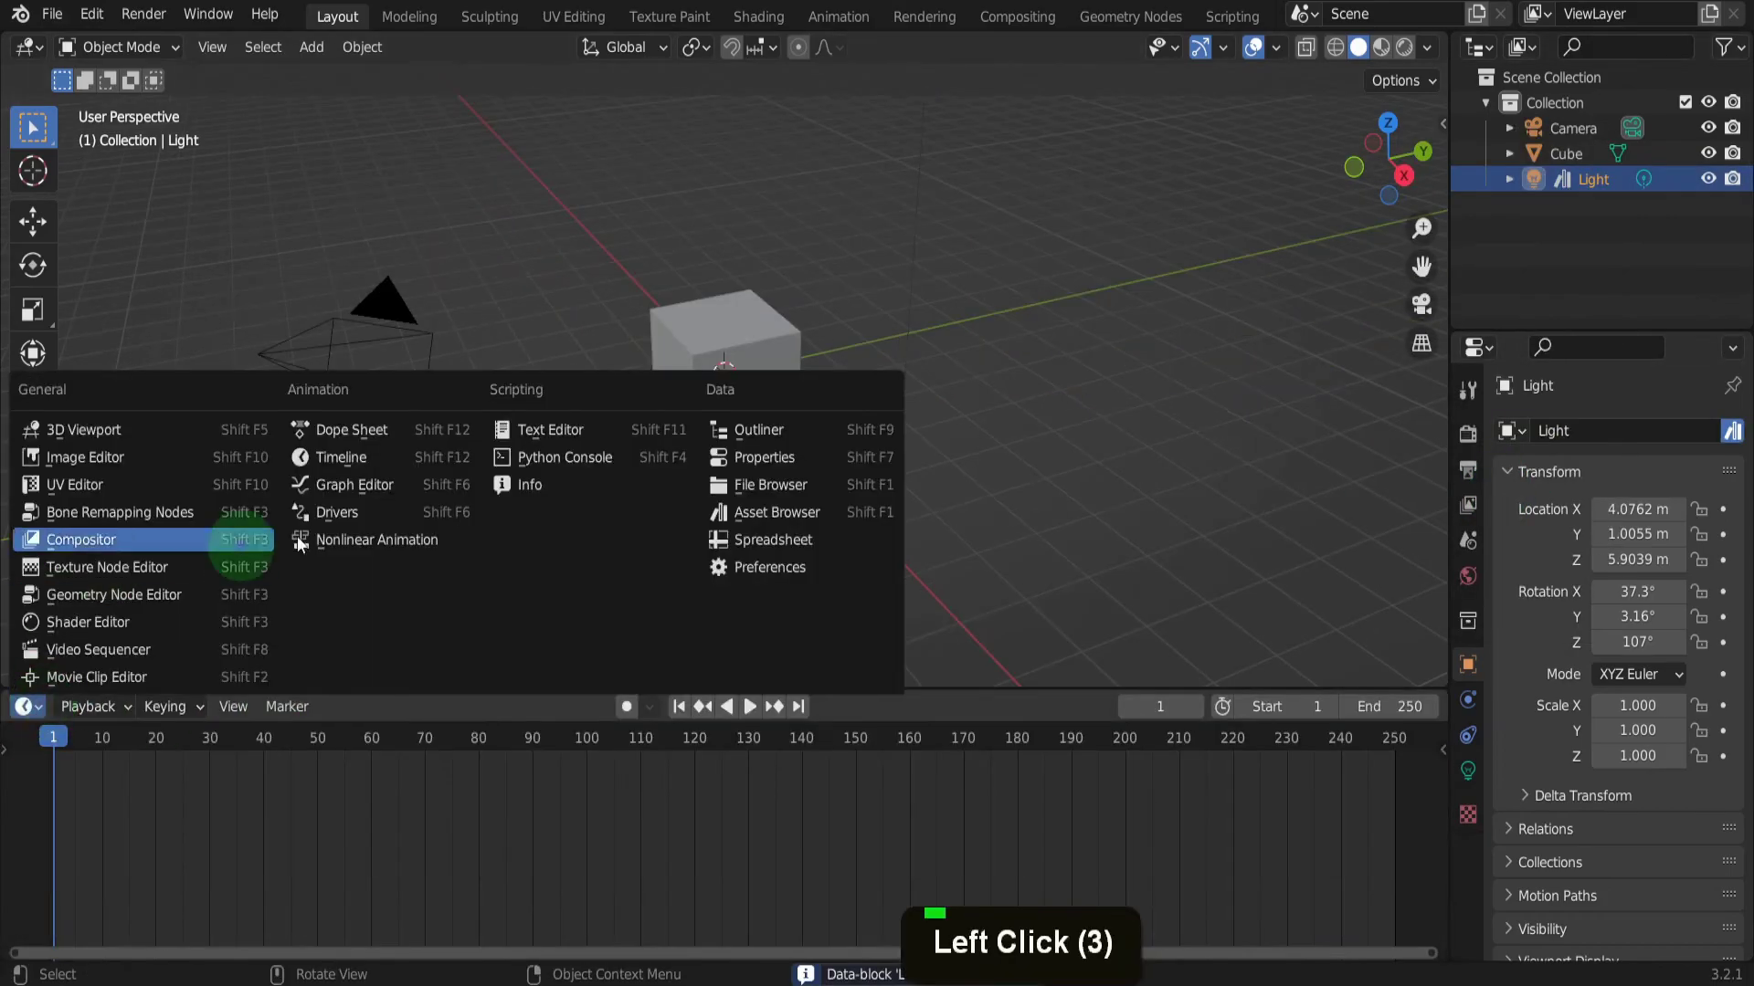
left_click(755, 517)
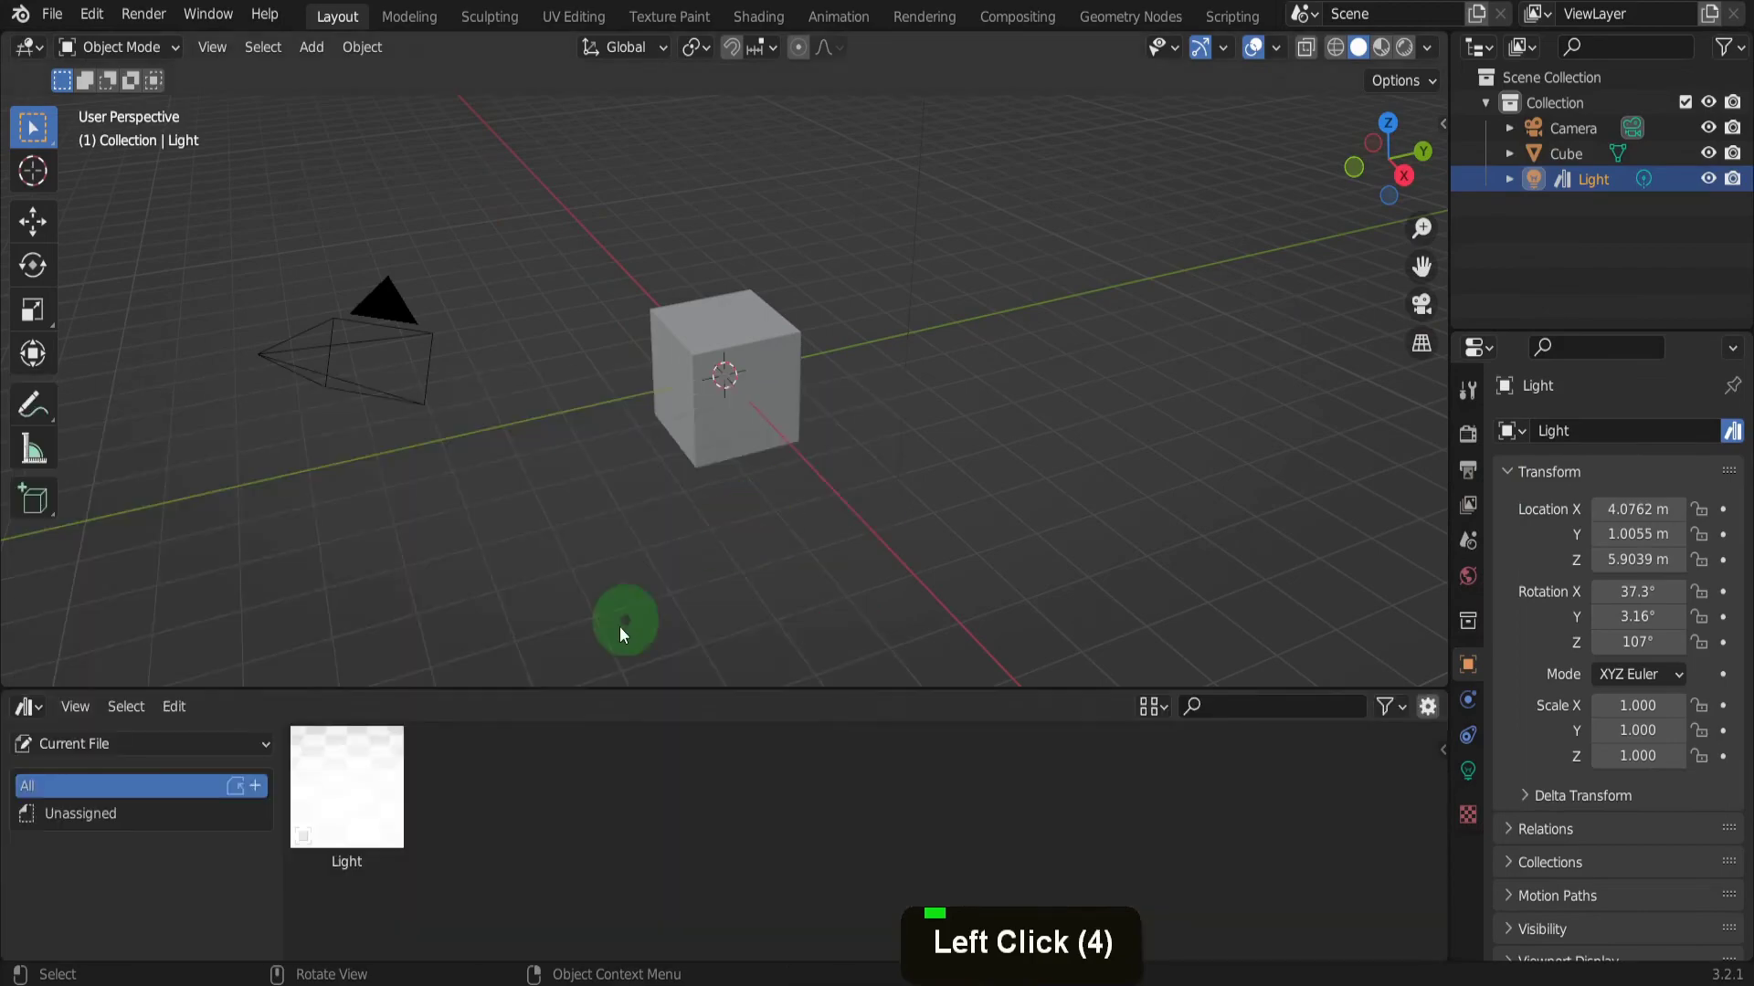
Place two copies of the Light asset in the scene, one on the cube and one near the camera
left_click_drag(402, 770, 709, 322)
left_click_drag(345, 767, 528, 294)
scroll(887, 422, "down", 2)
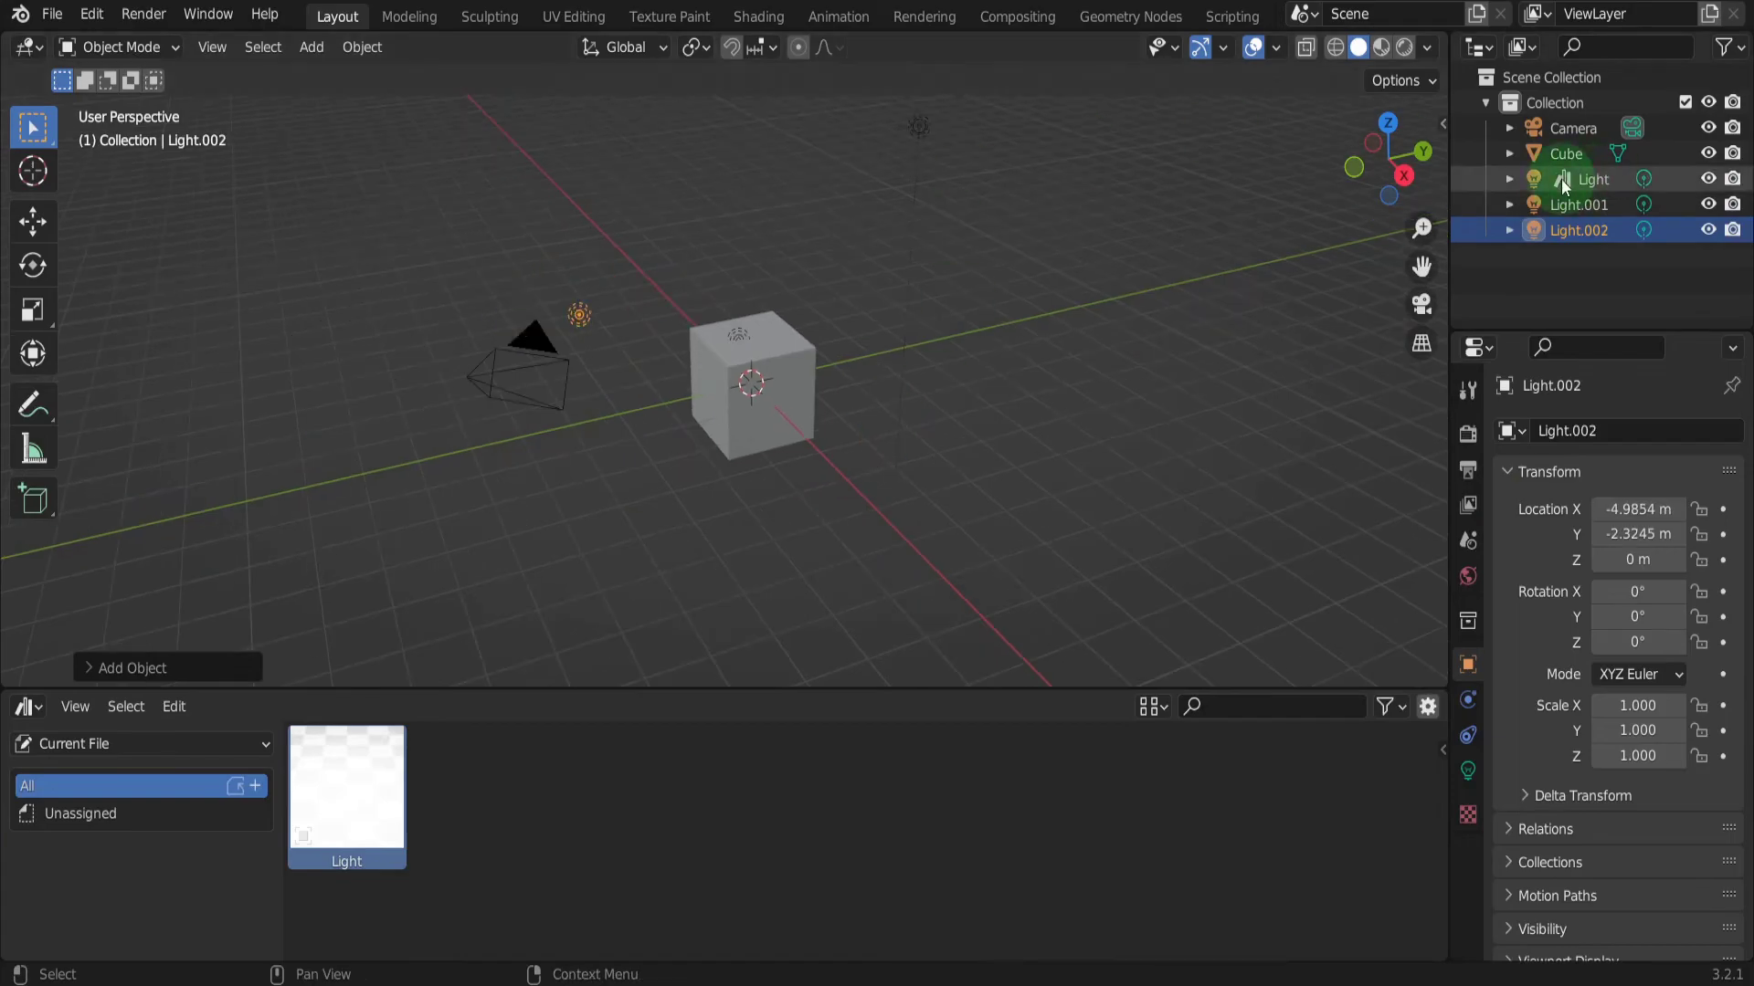
Switch to the other Blender window with the household models and select the kettle
left_click(1403, 985)
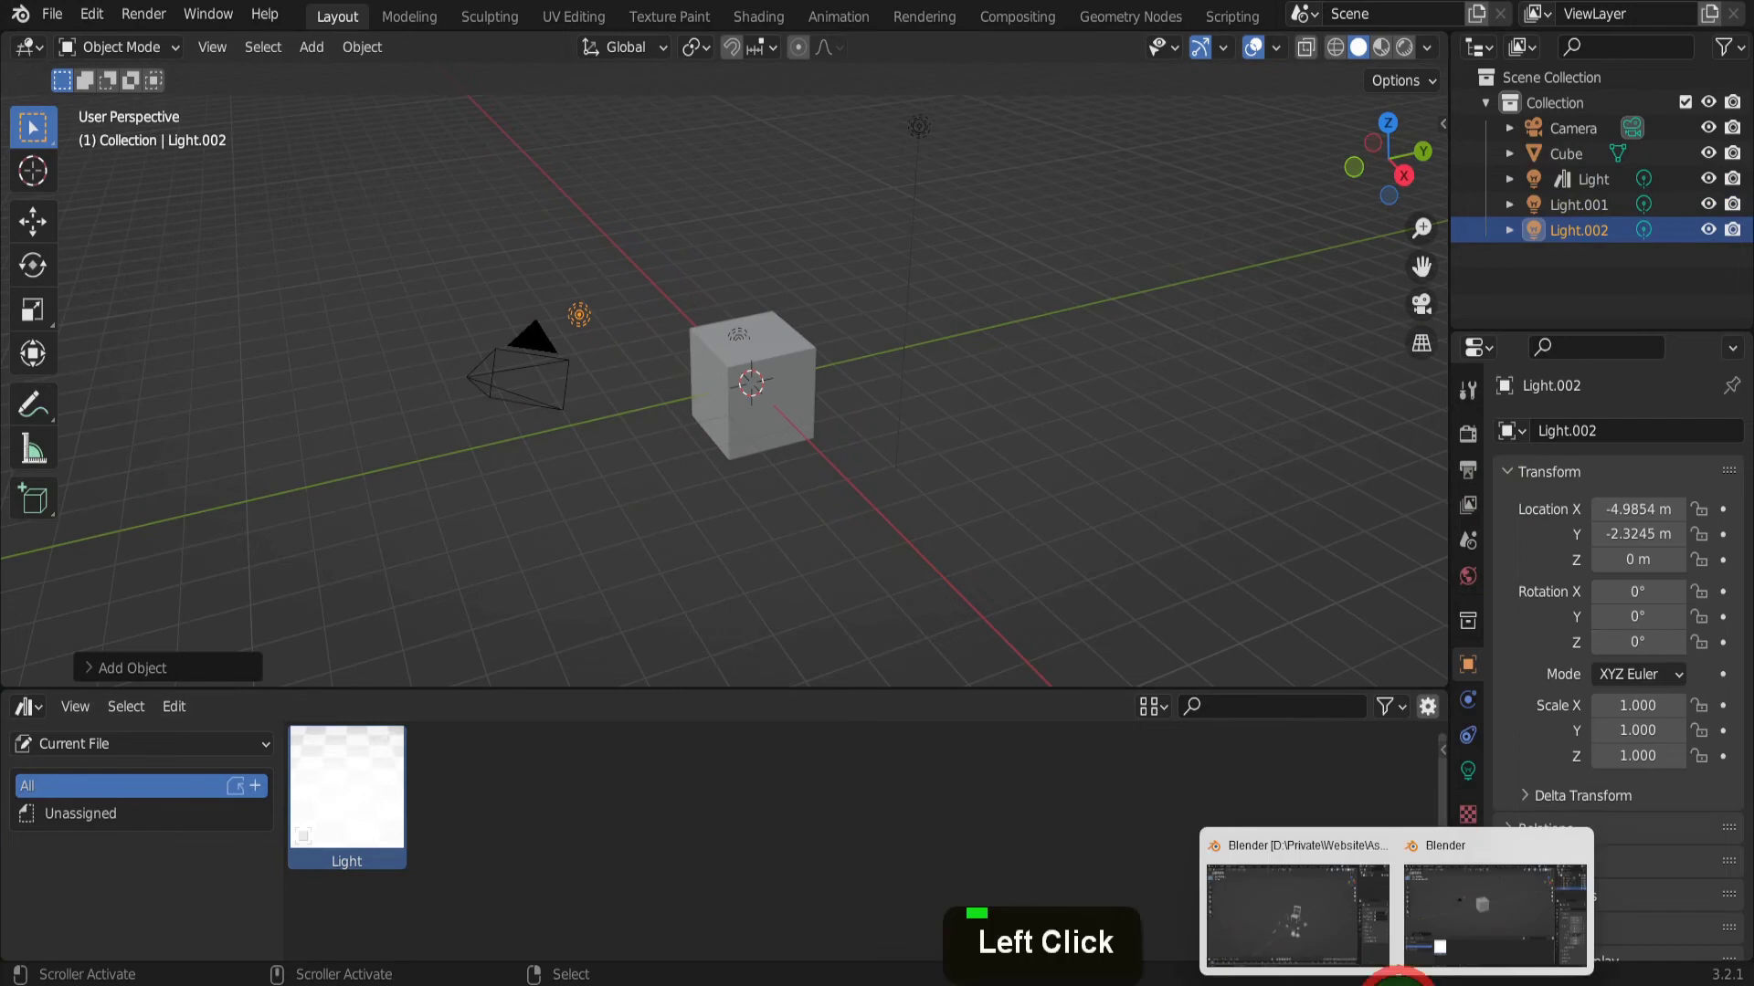
left_click(1331, 939)
scroll(830, 590, "up", 3)
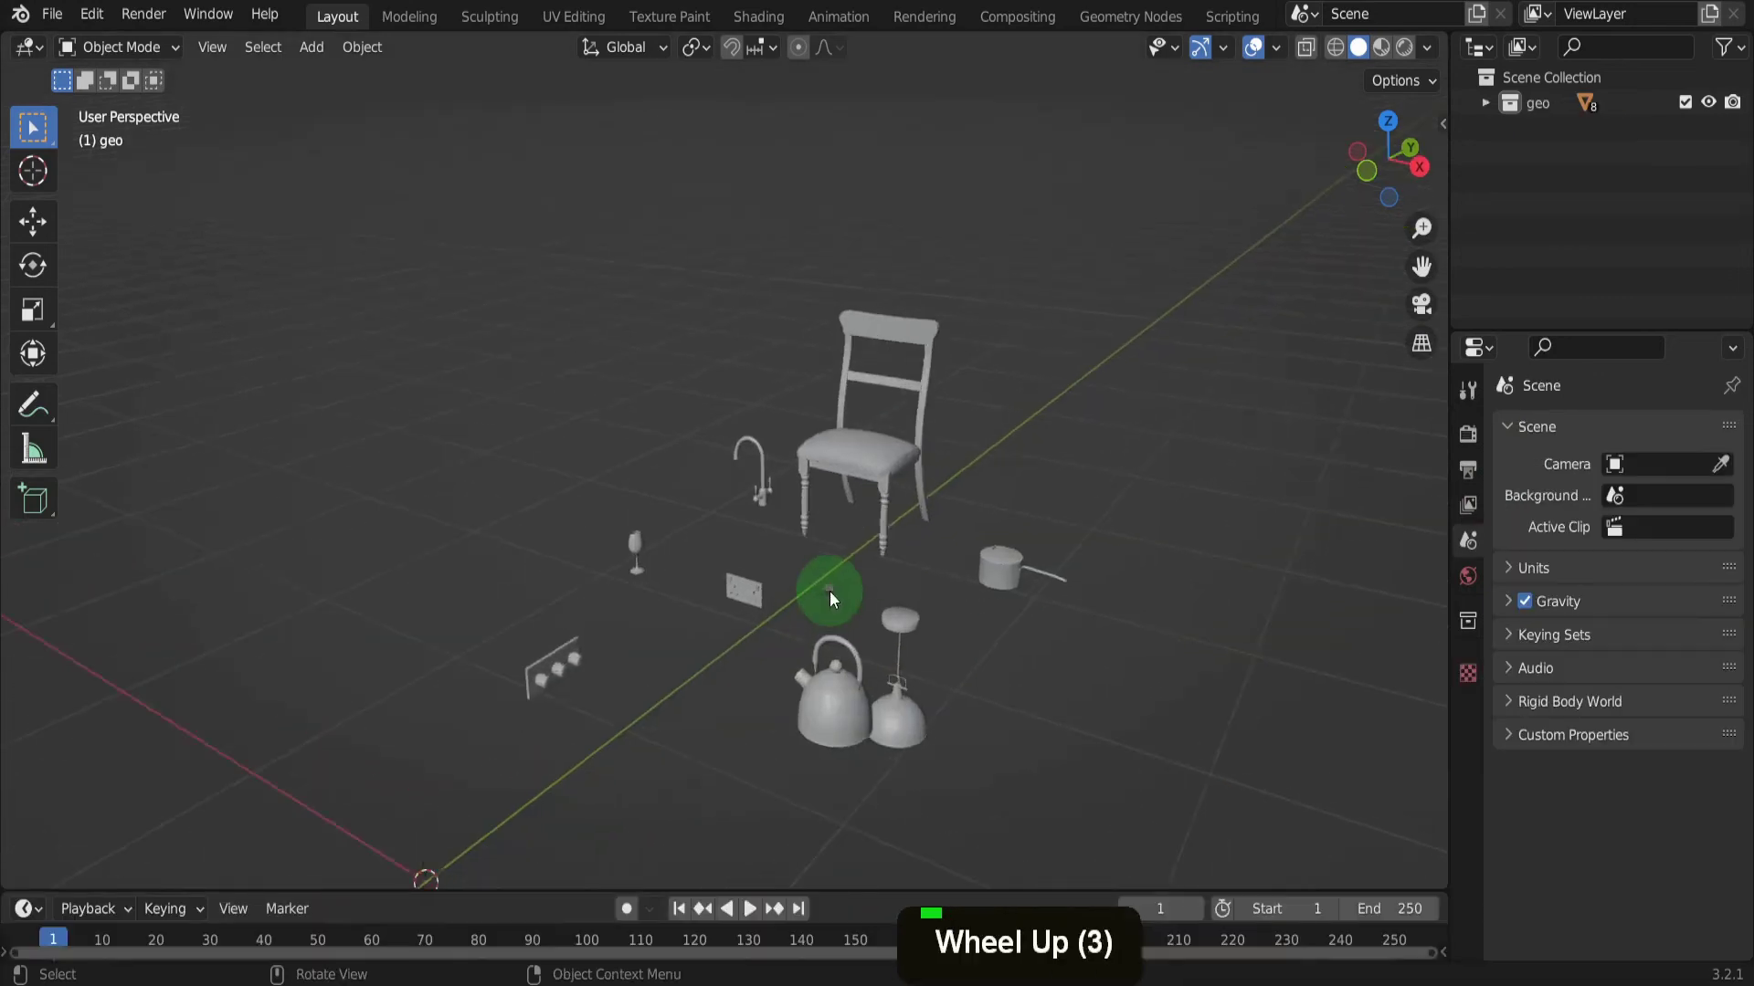
scroll(830, 593, "up", 3)
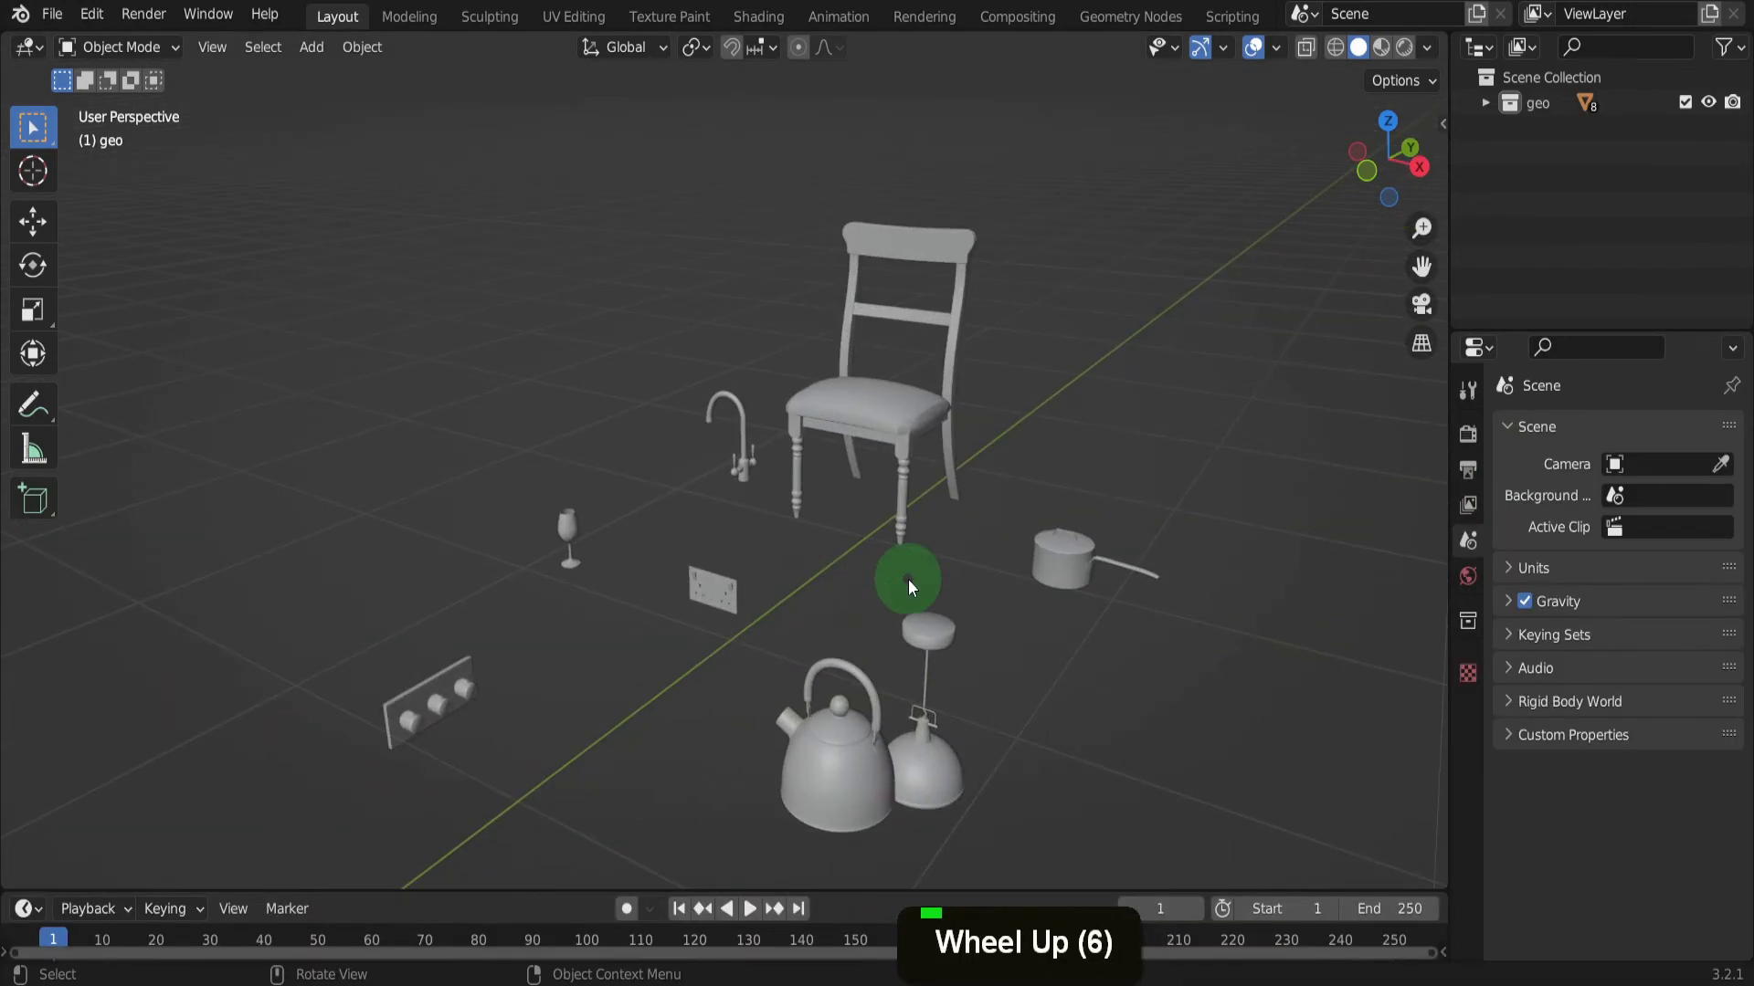
middle_click_drag(929, 568, 863, 497)
middle_click_drag(669, 474, 659, 387, "ctrl")
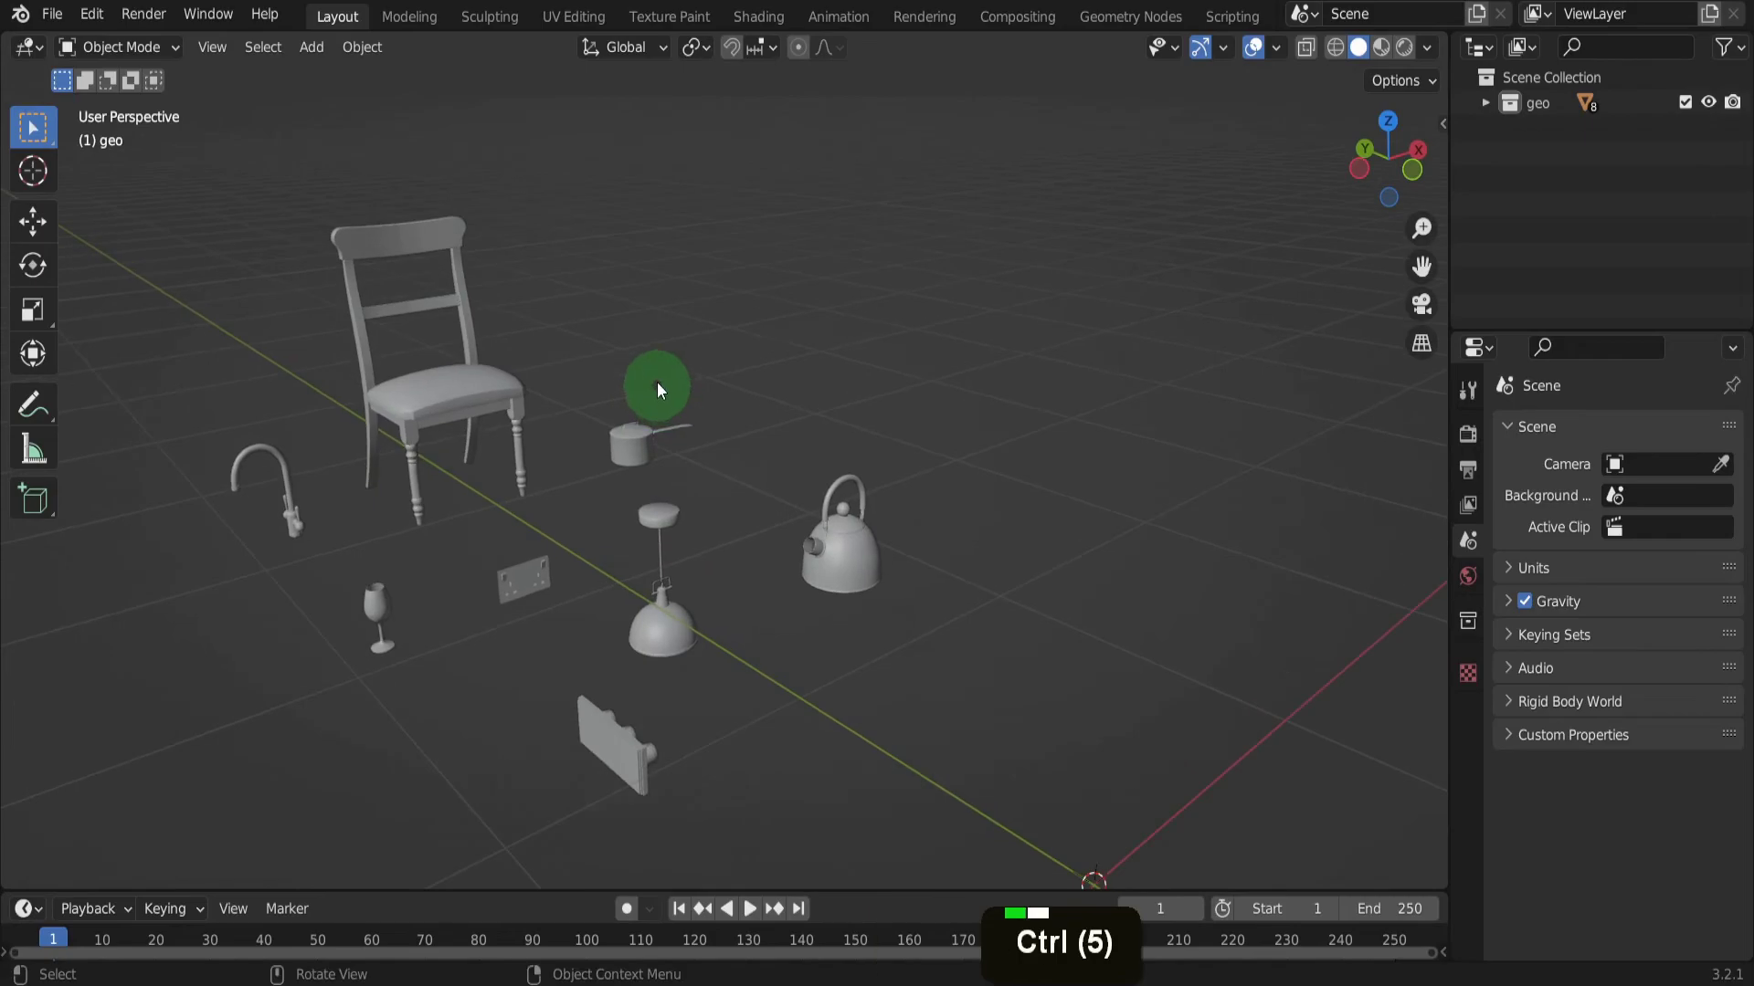
left_click(878, 554)
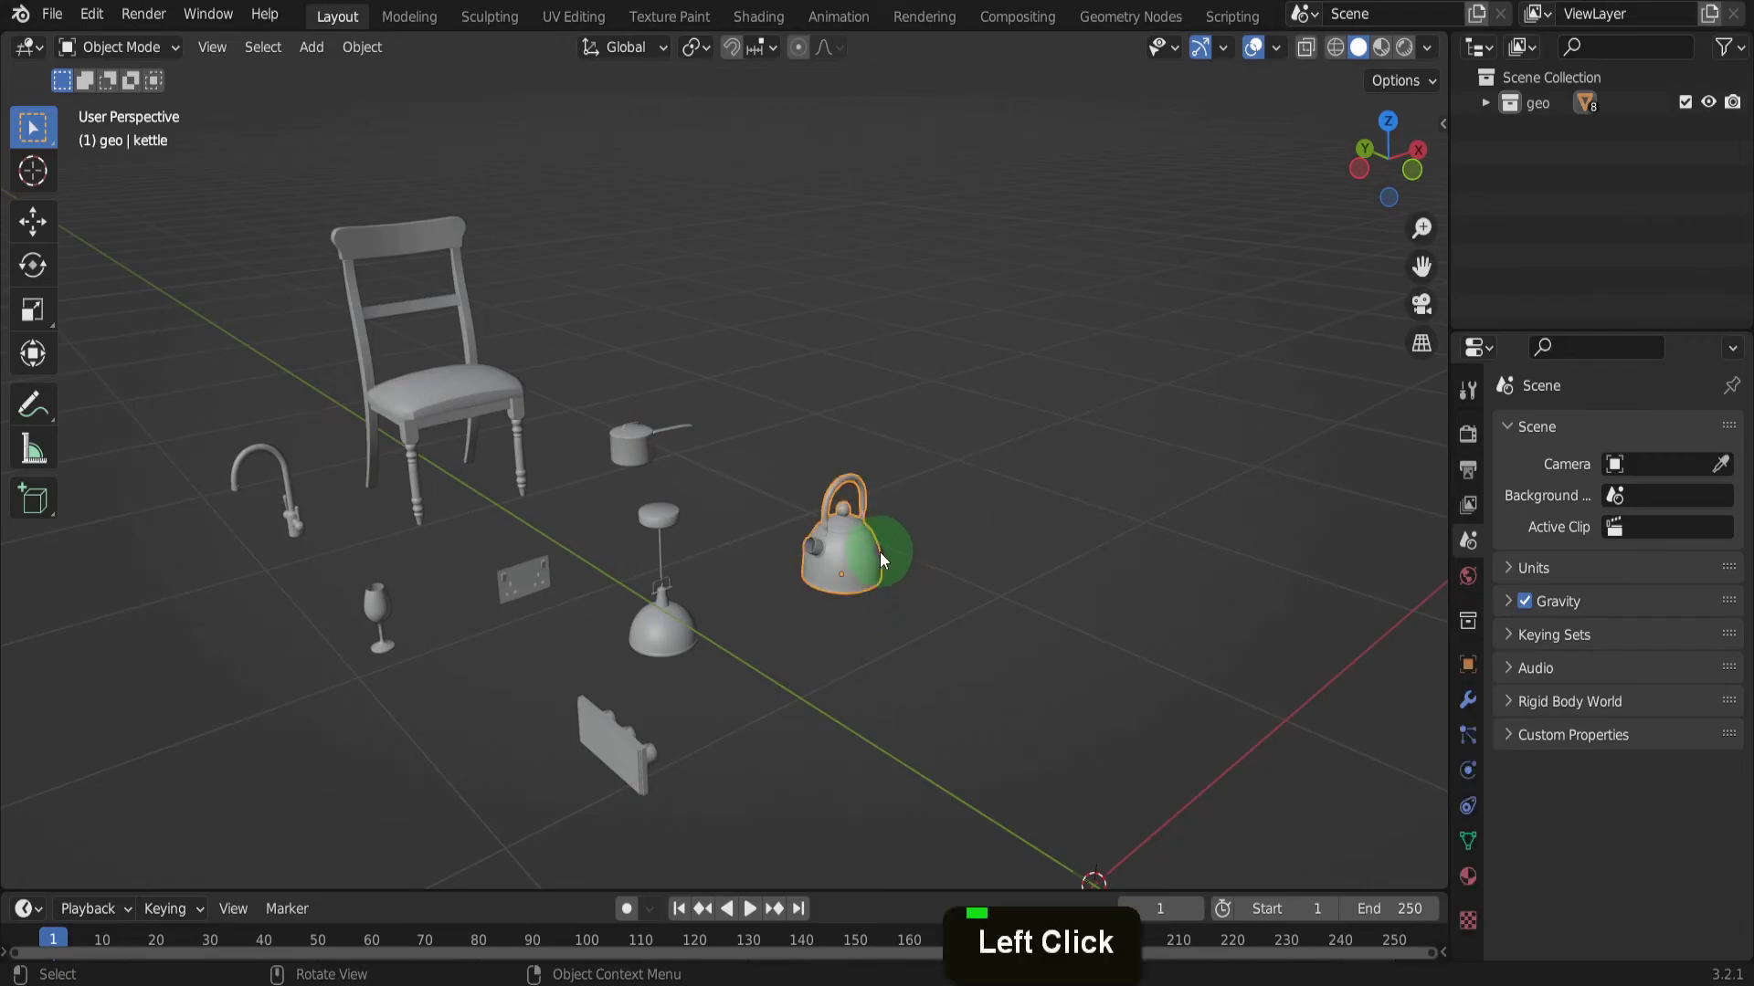
Start saving the file under a new name and create folders Library_1 and Library_2 in G:\Tutorial
left_click(52, 14)
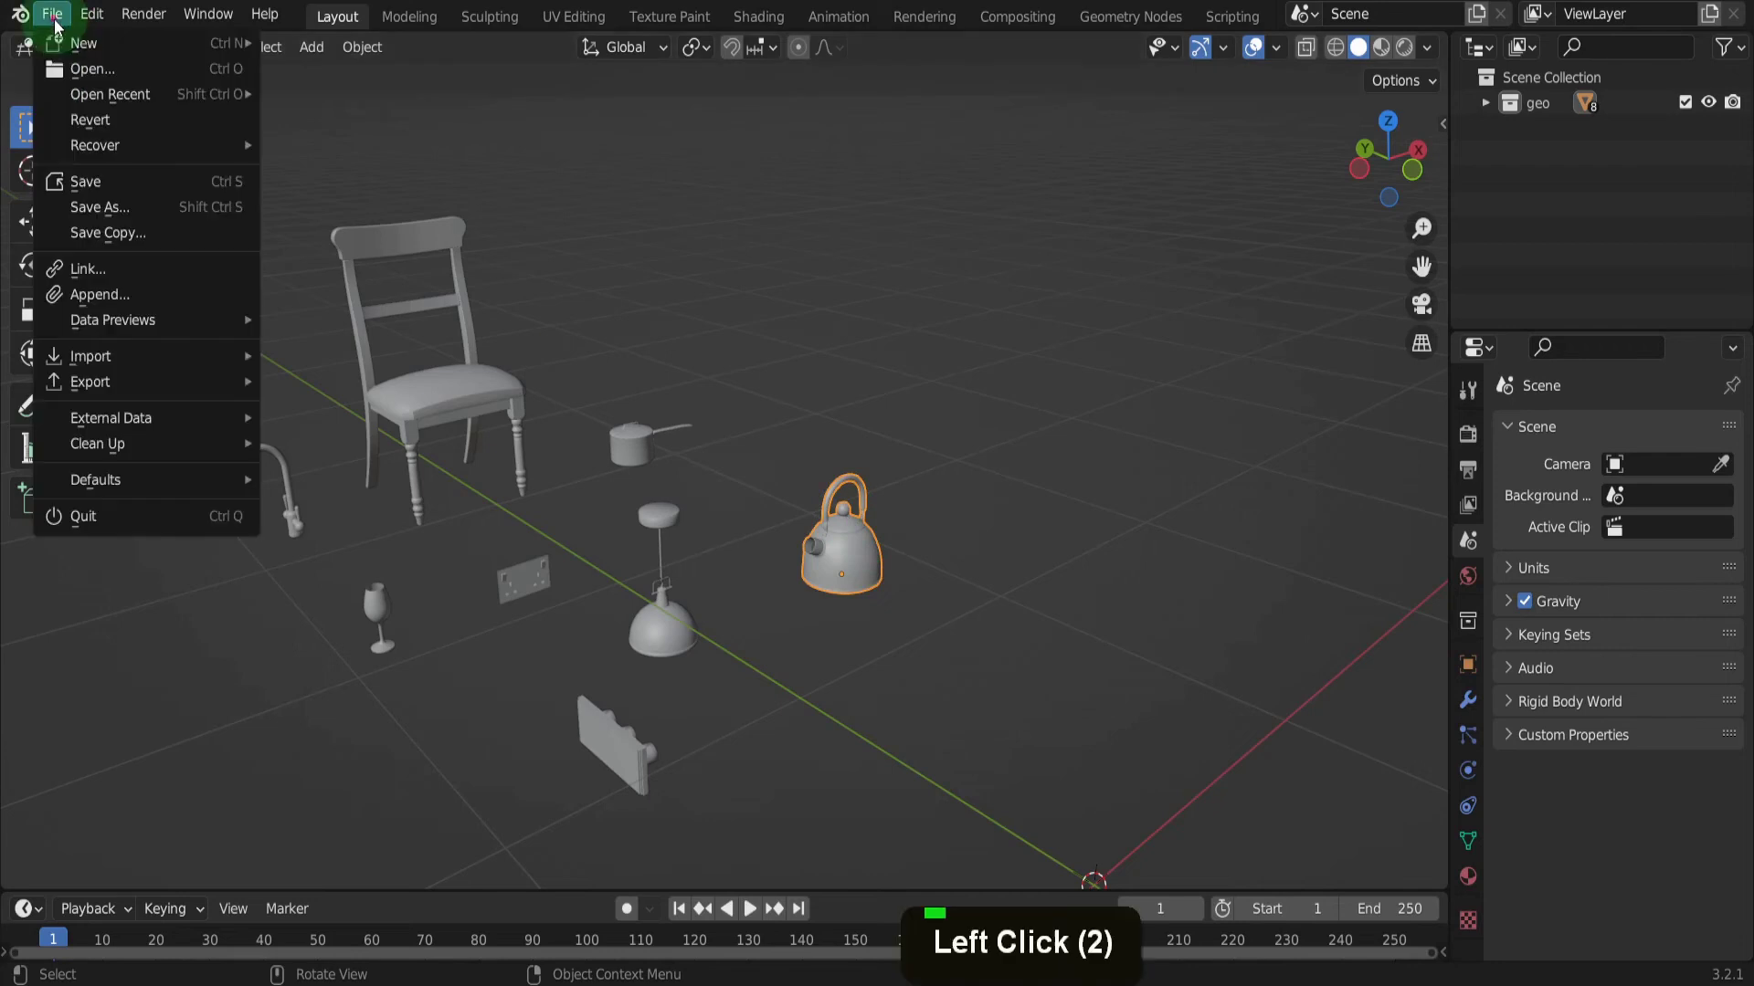
left_click(98, 209)
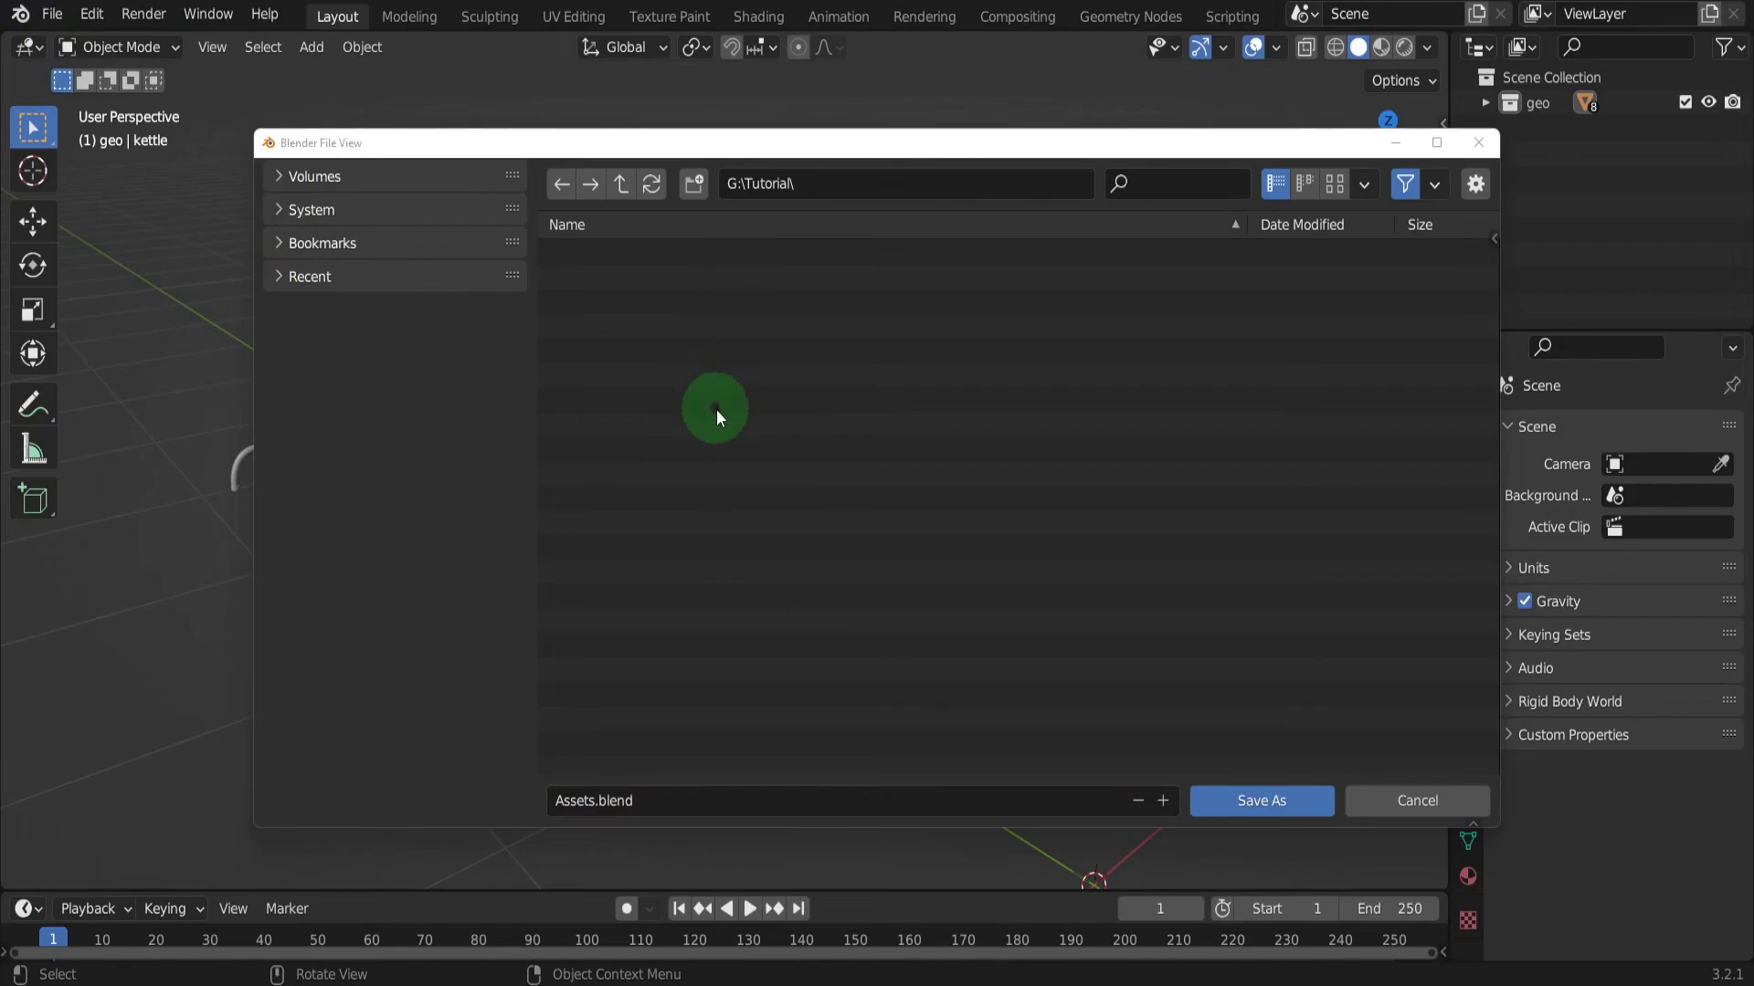
left_click(692, 187)
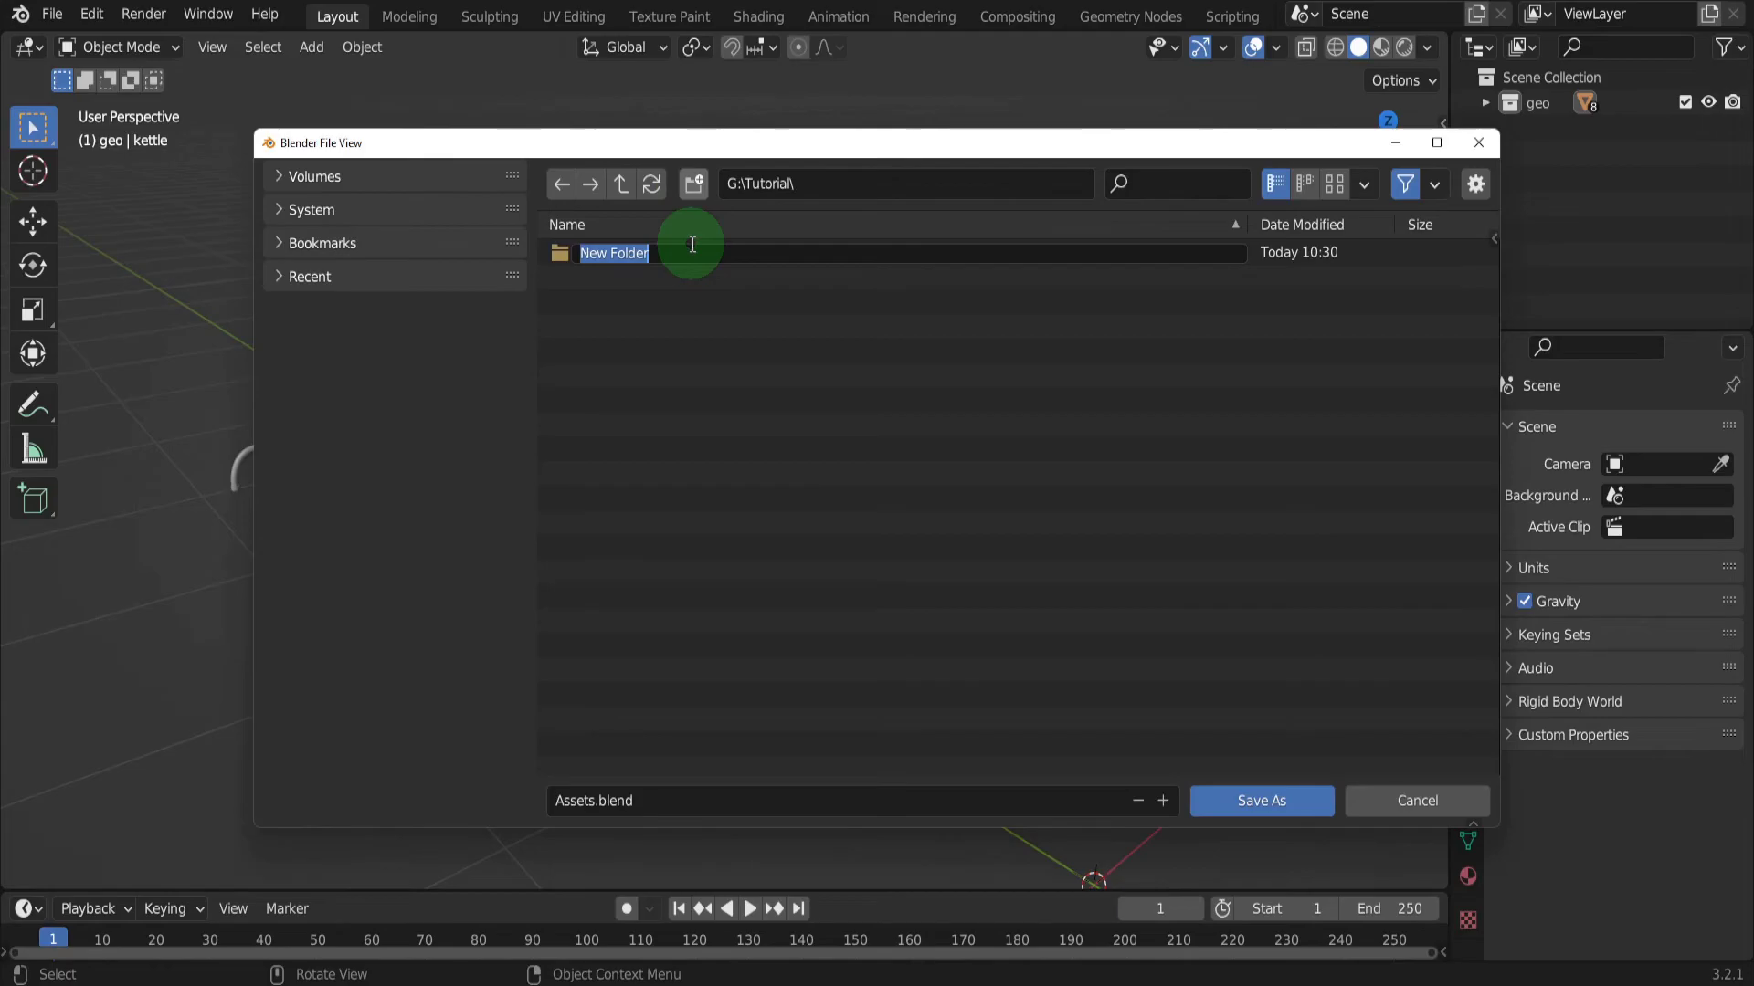
type("Library_")
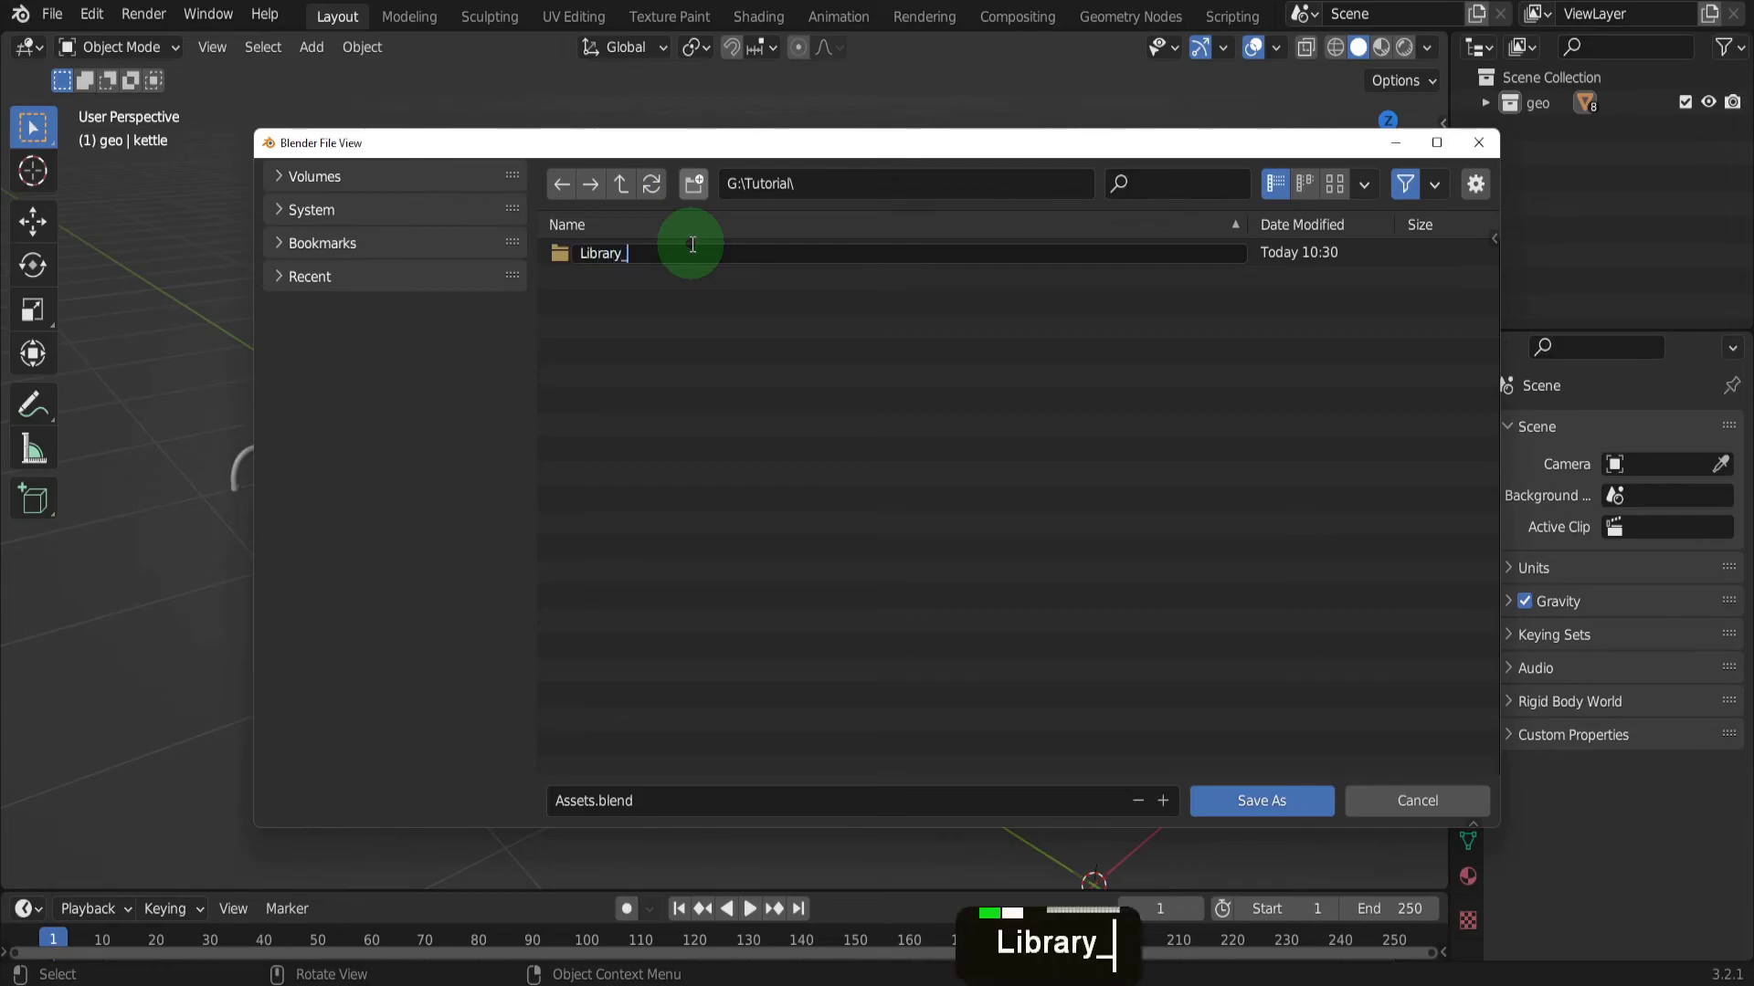
key("Return")
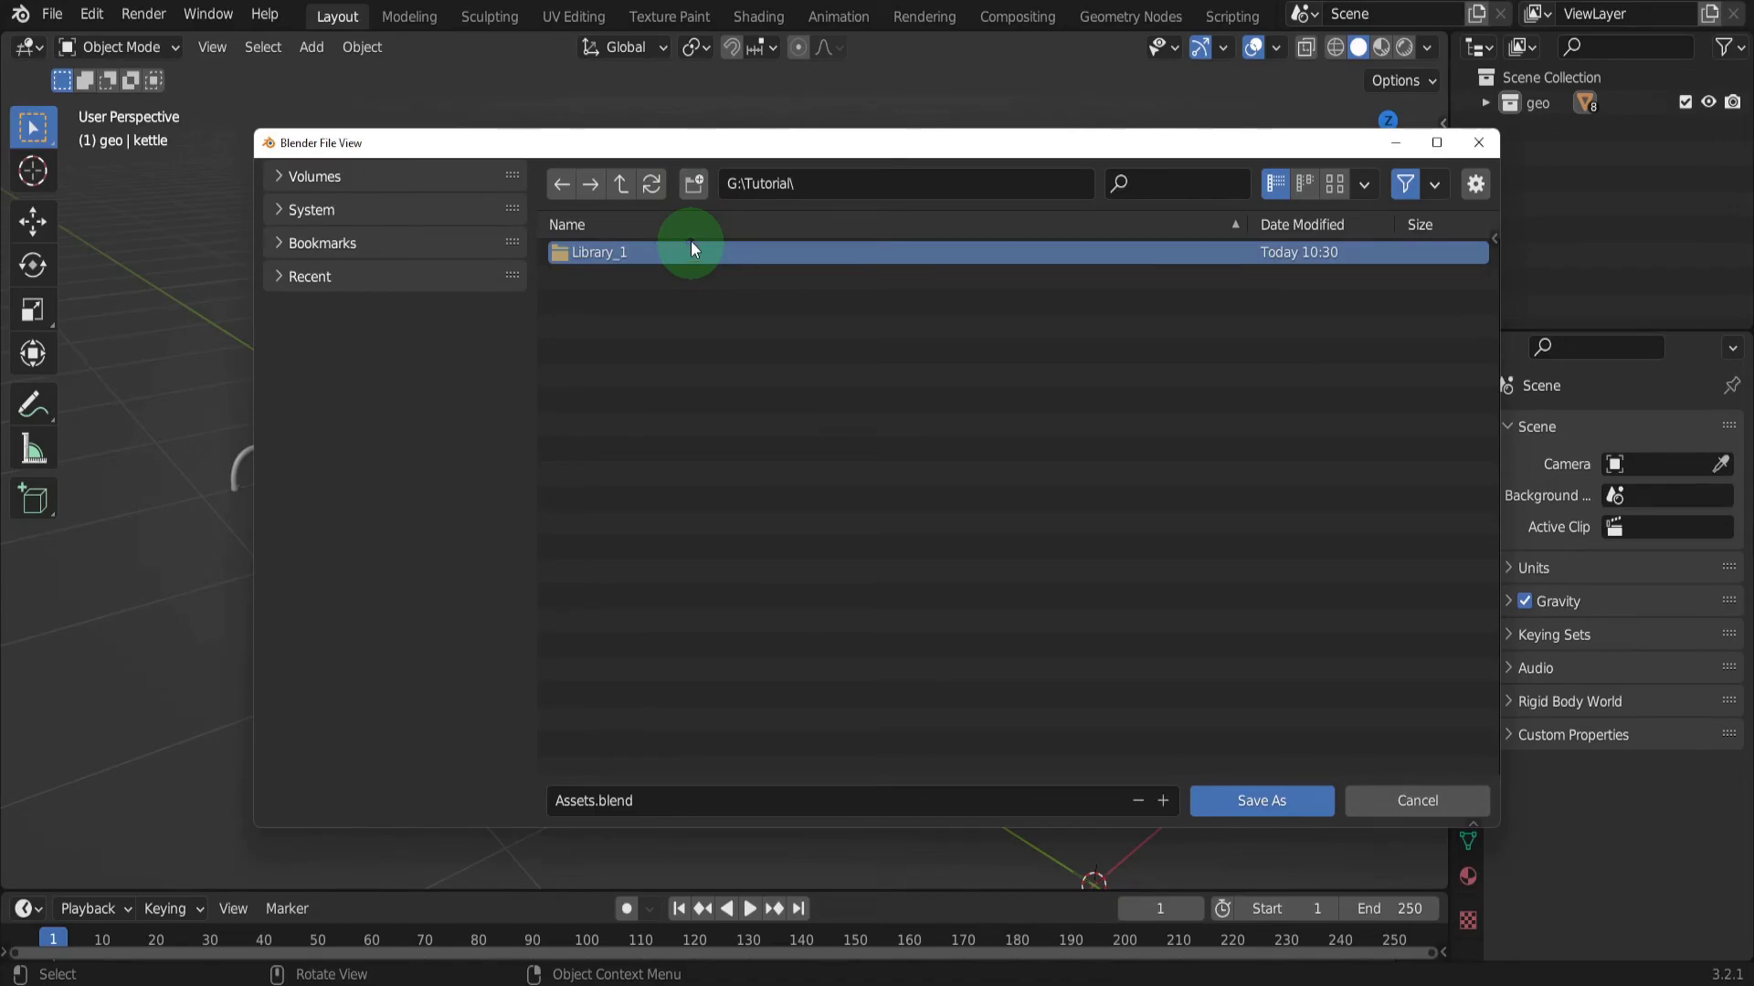
left_click(694, 185)
type("Library_2")
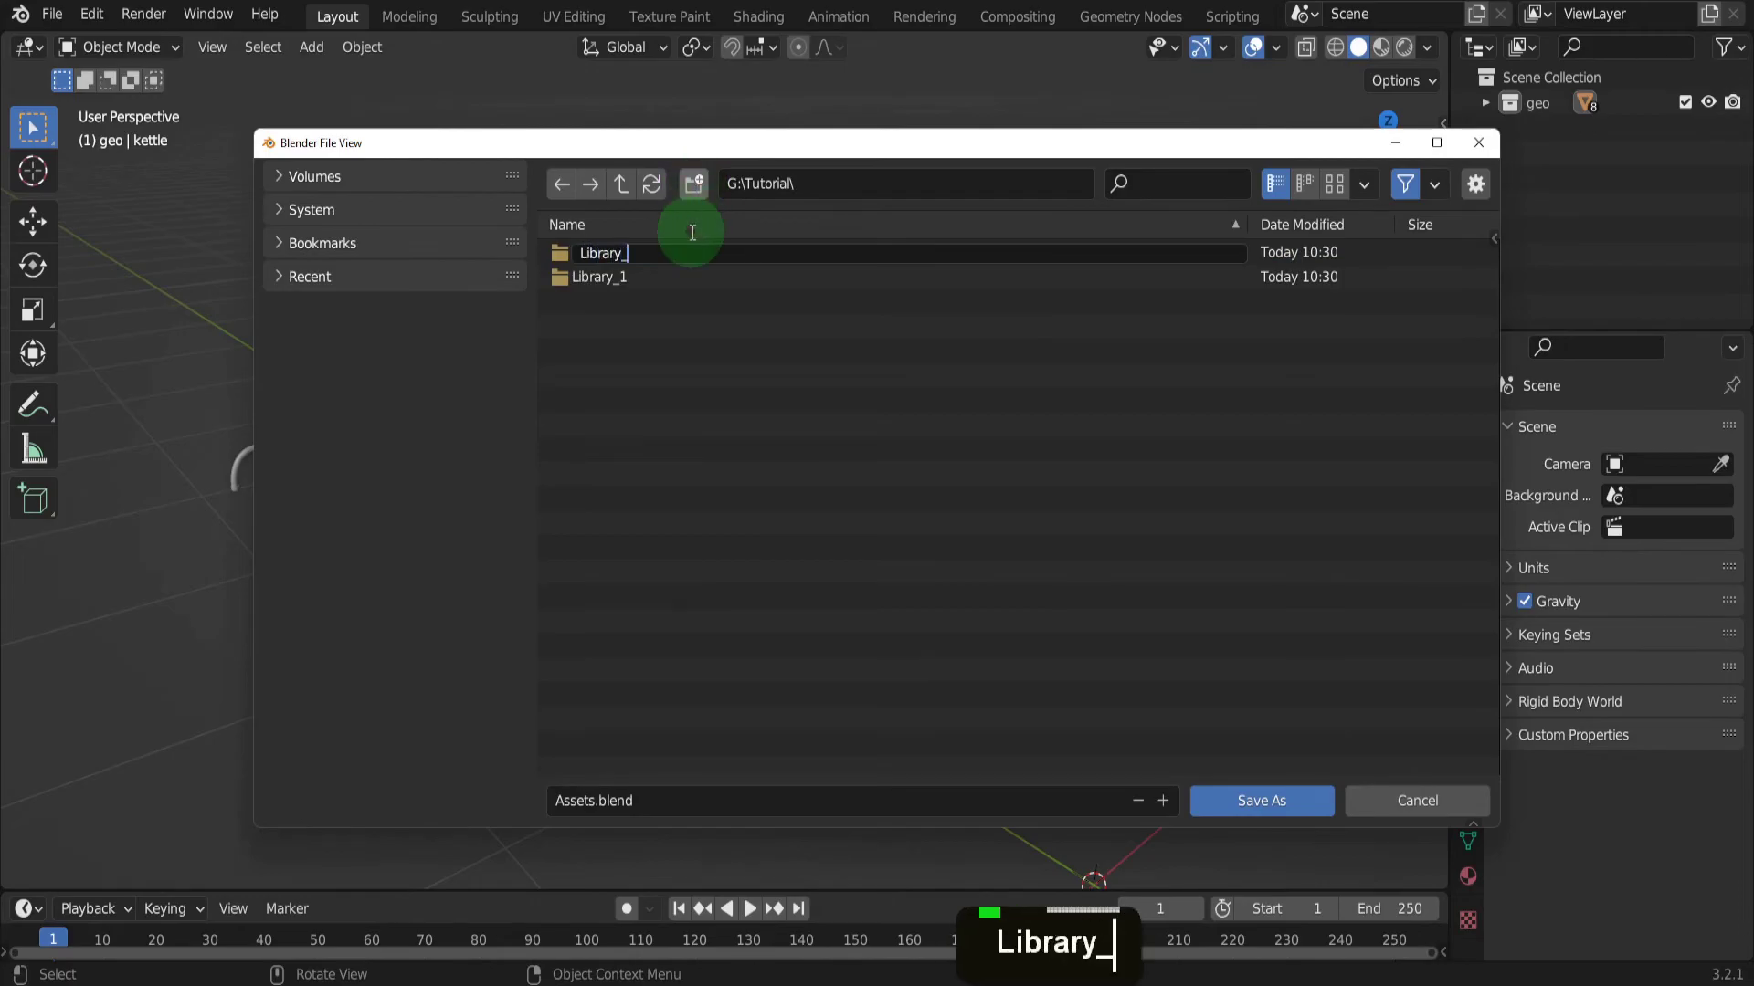
key("Return")
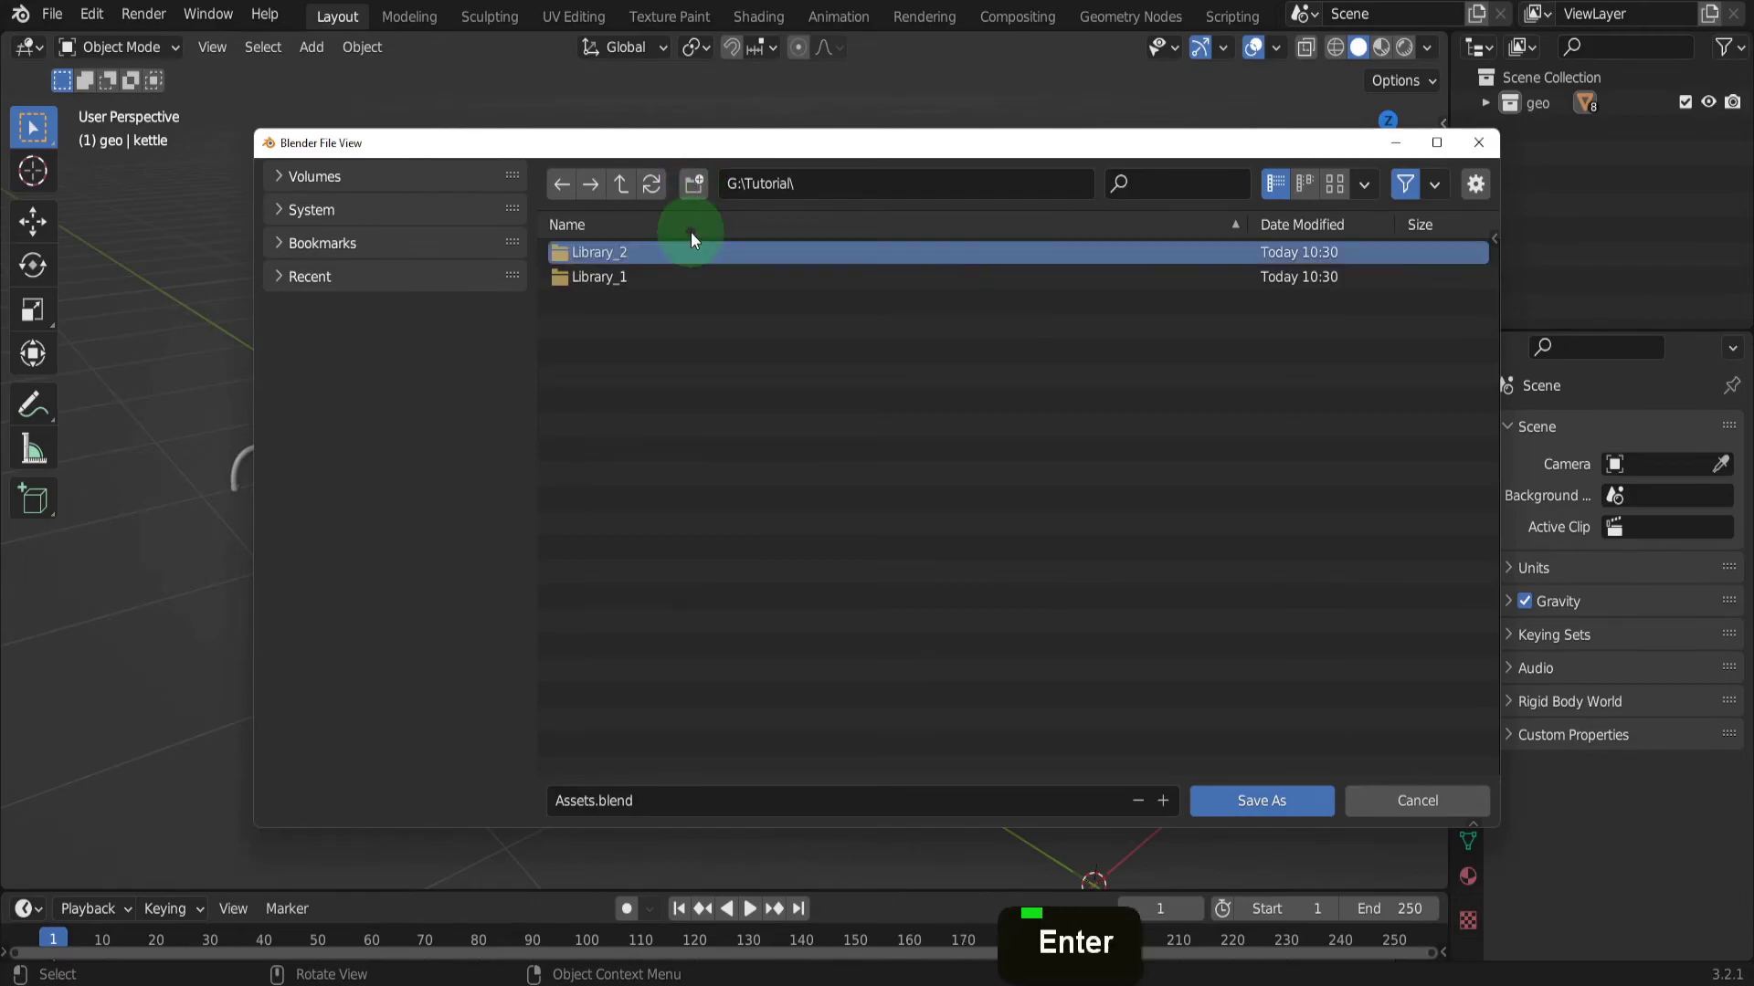
Save the file as Arch_Assets.blend in the Library_1 folder
double_click(613, 278)
left_click(650, 801)
type("Arch_Assets")
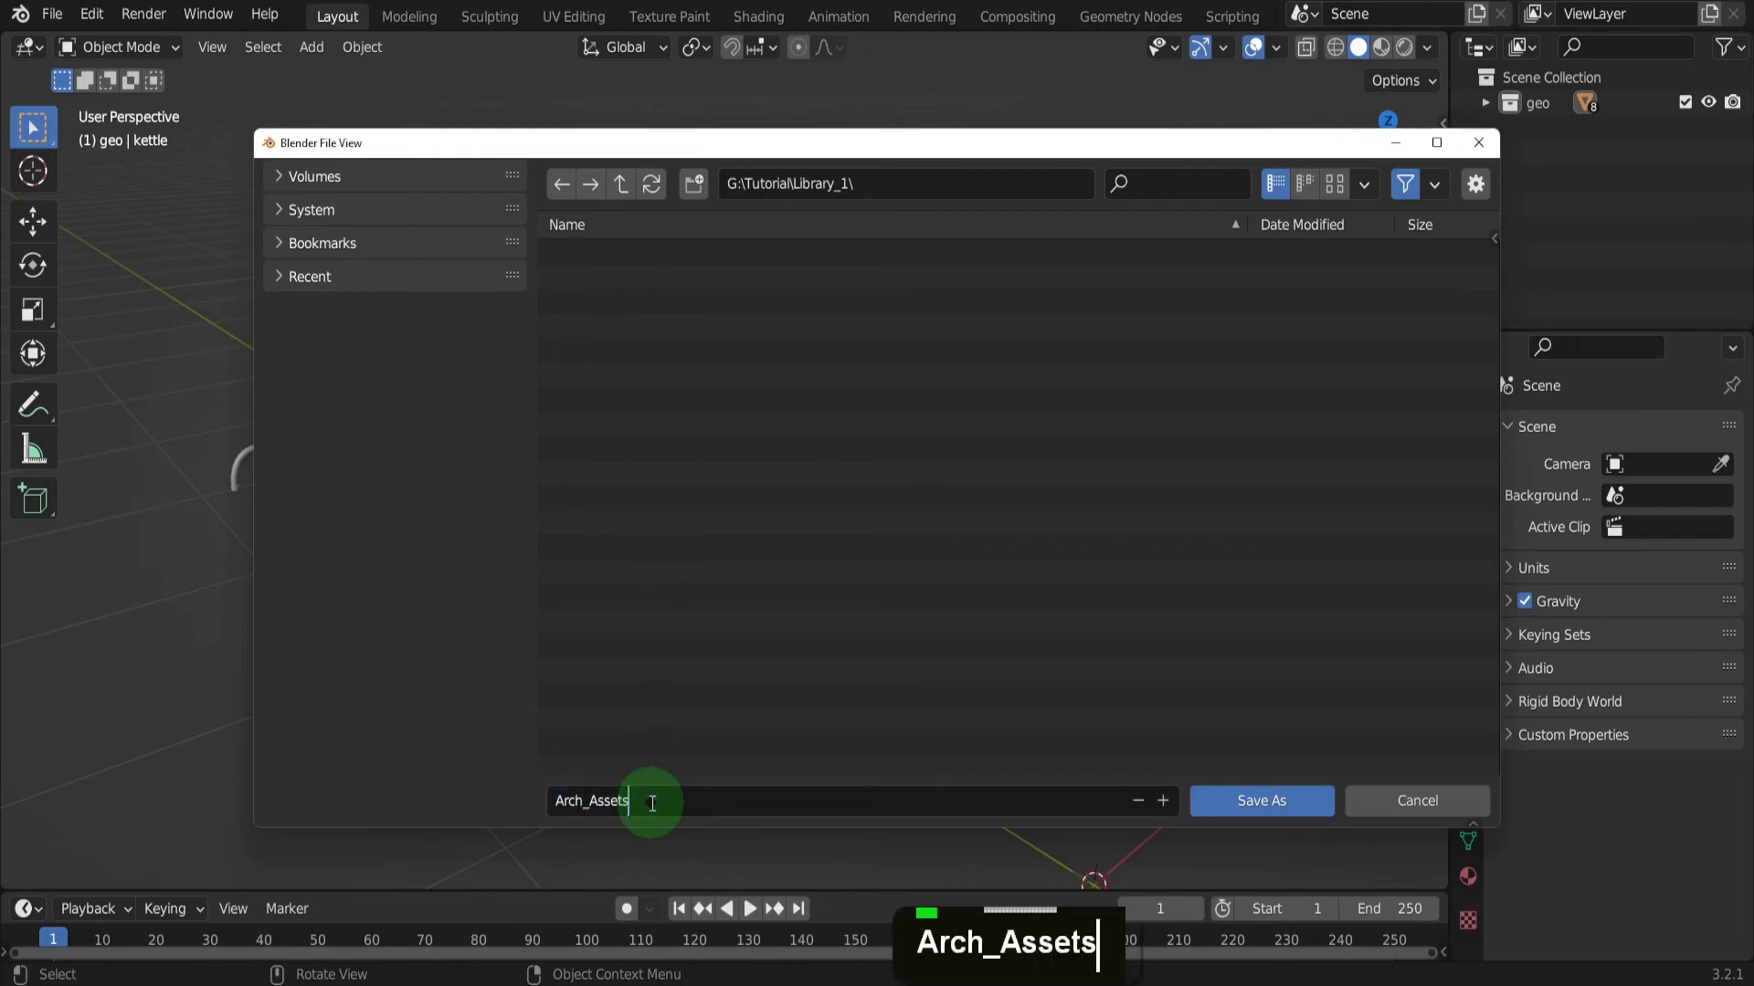
key("Return")
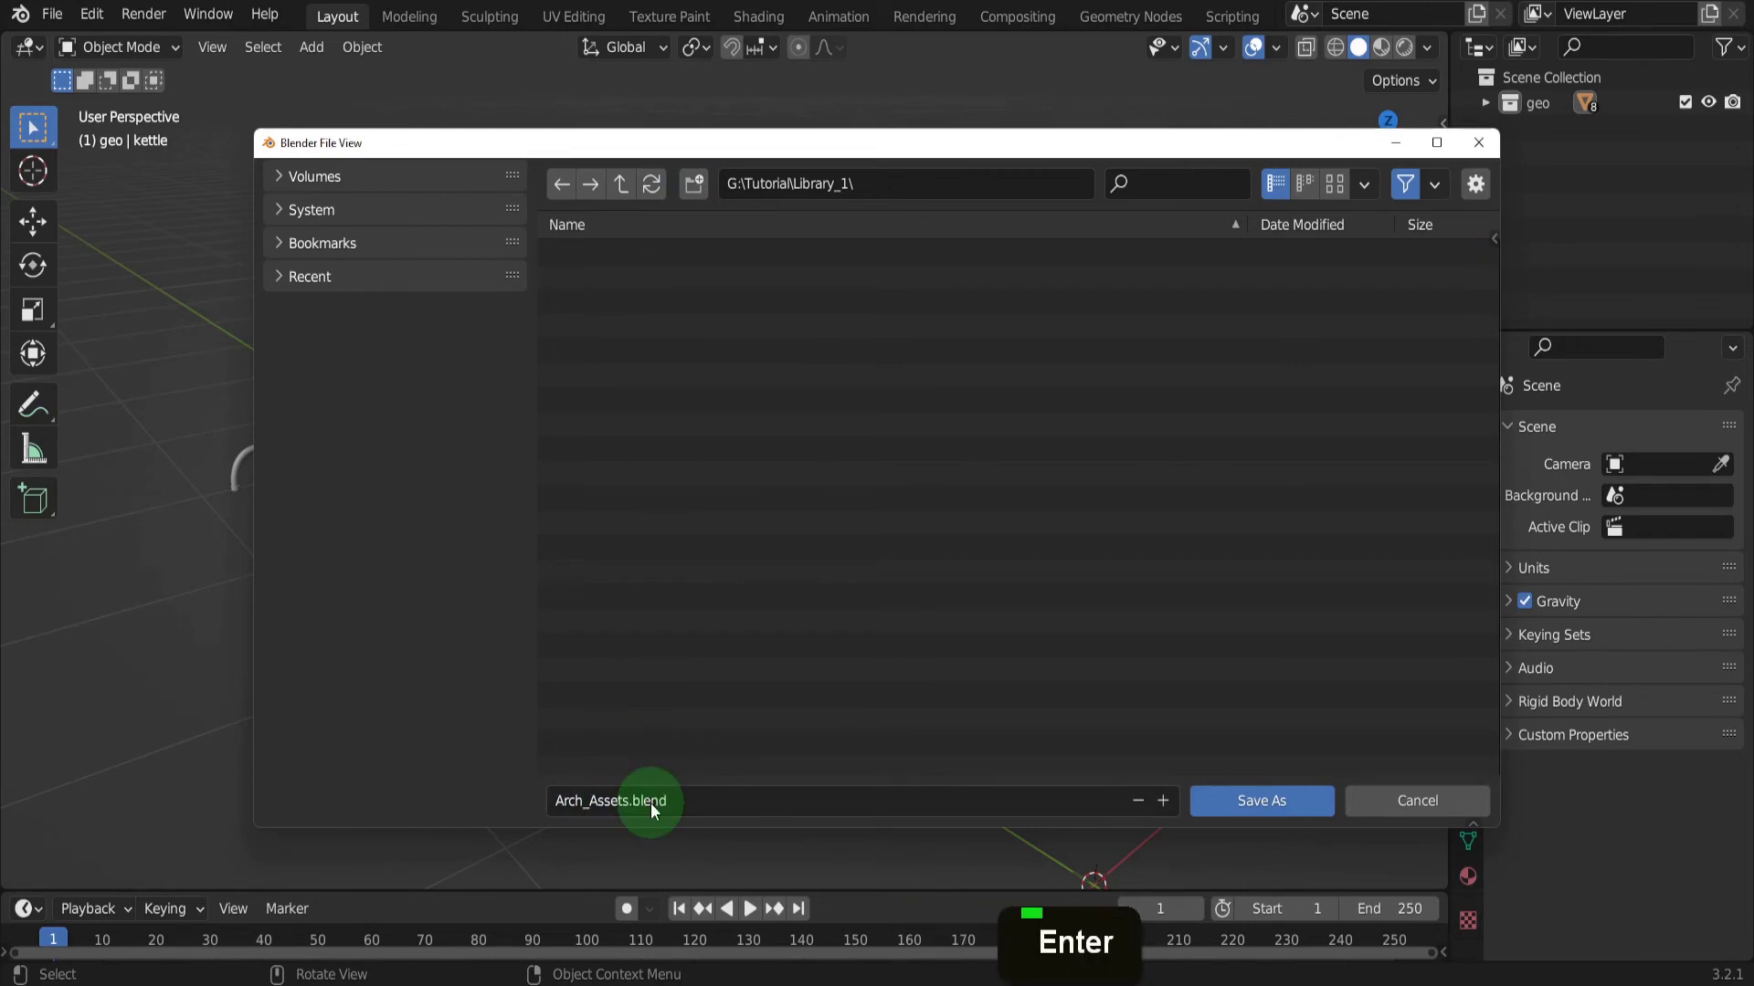
left_click(1262, 800)
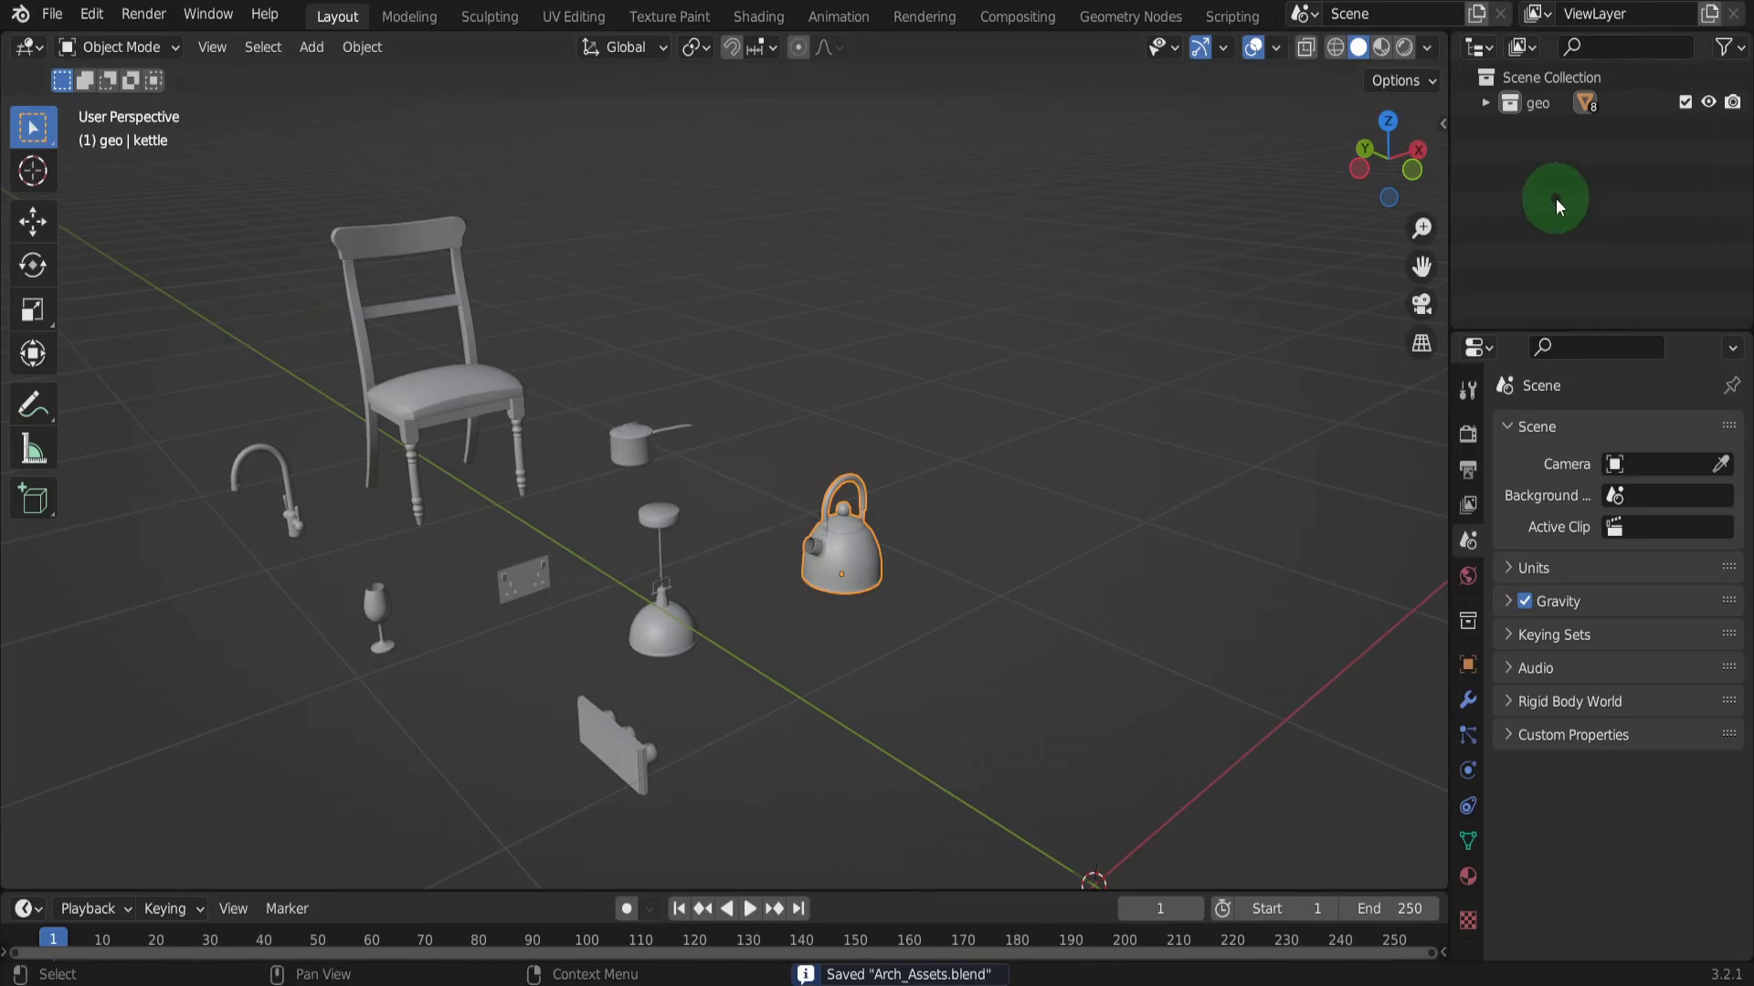
Reveal the selected kettle in the geo collection's object list and mark it as an asset
key("KP_Decimal")
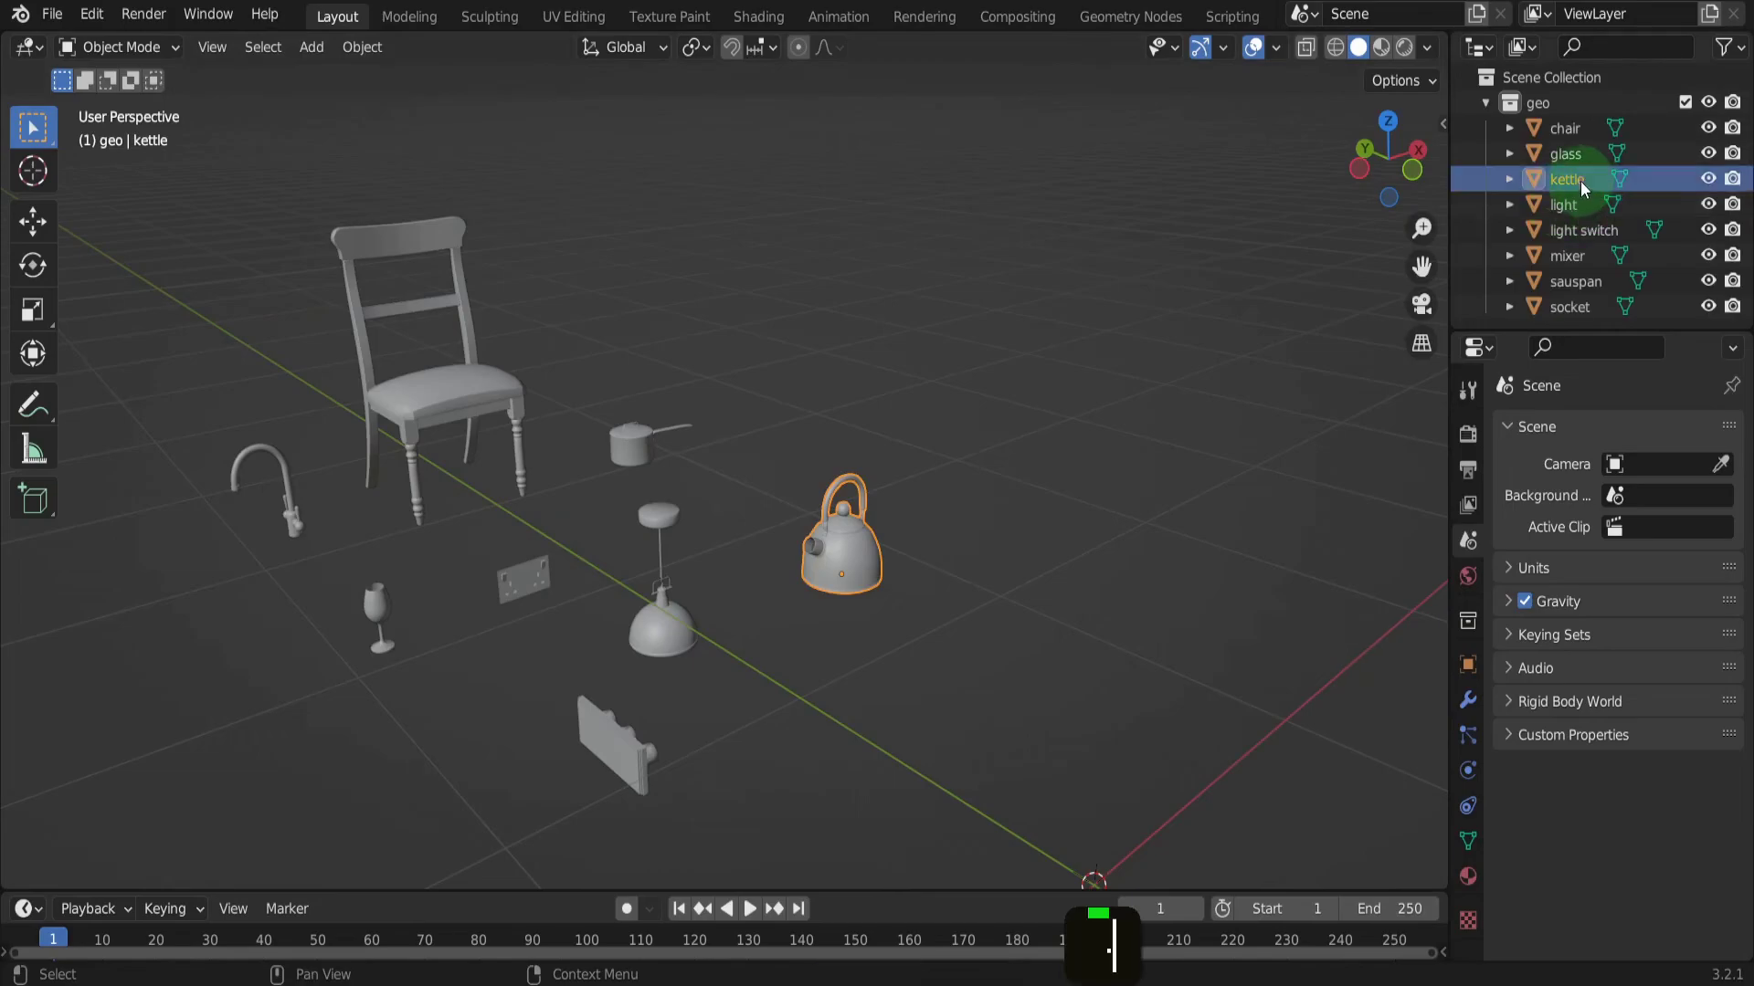
right_click(1580, 181)
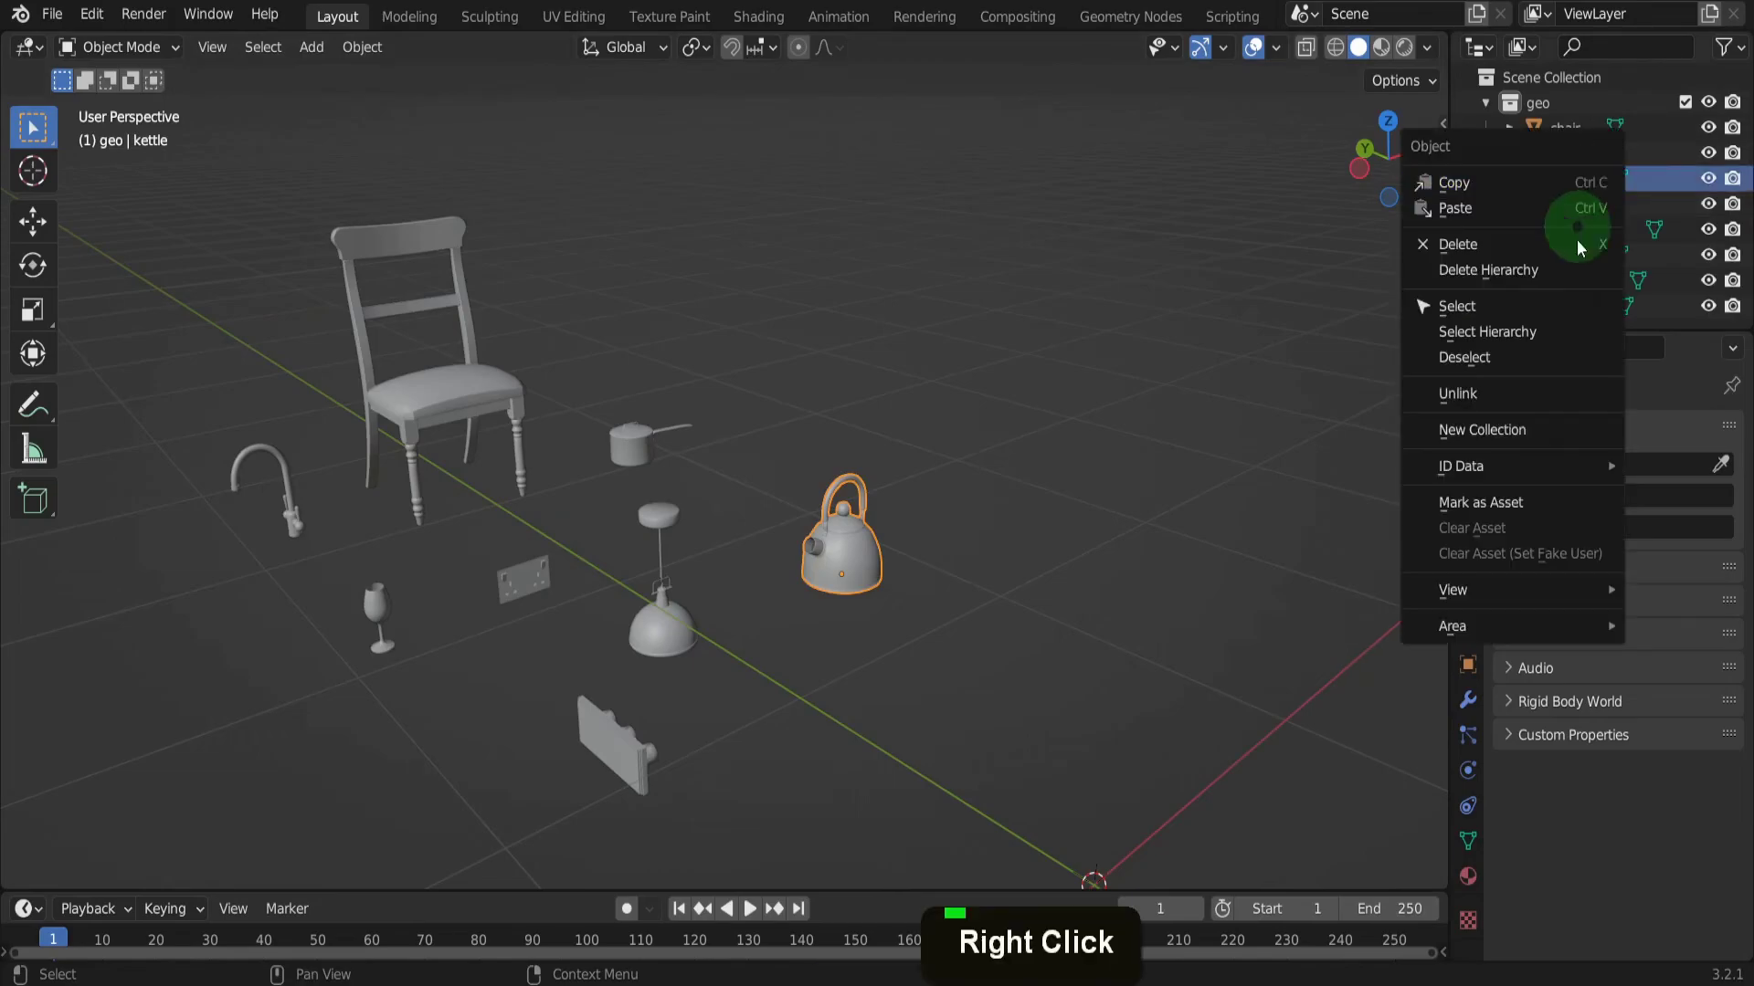
left_click(1514, 500)
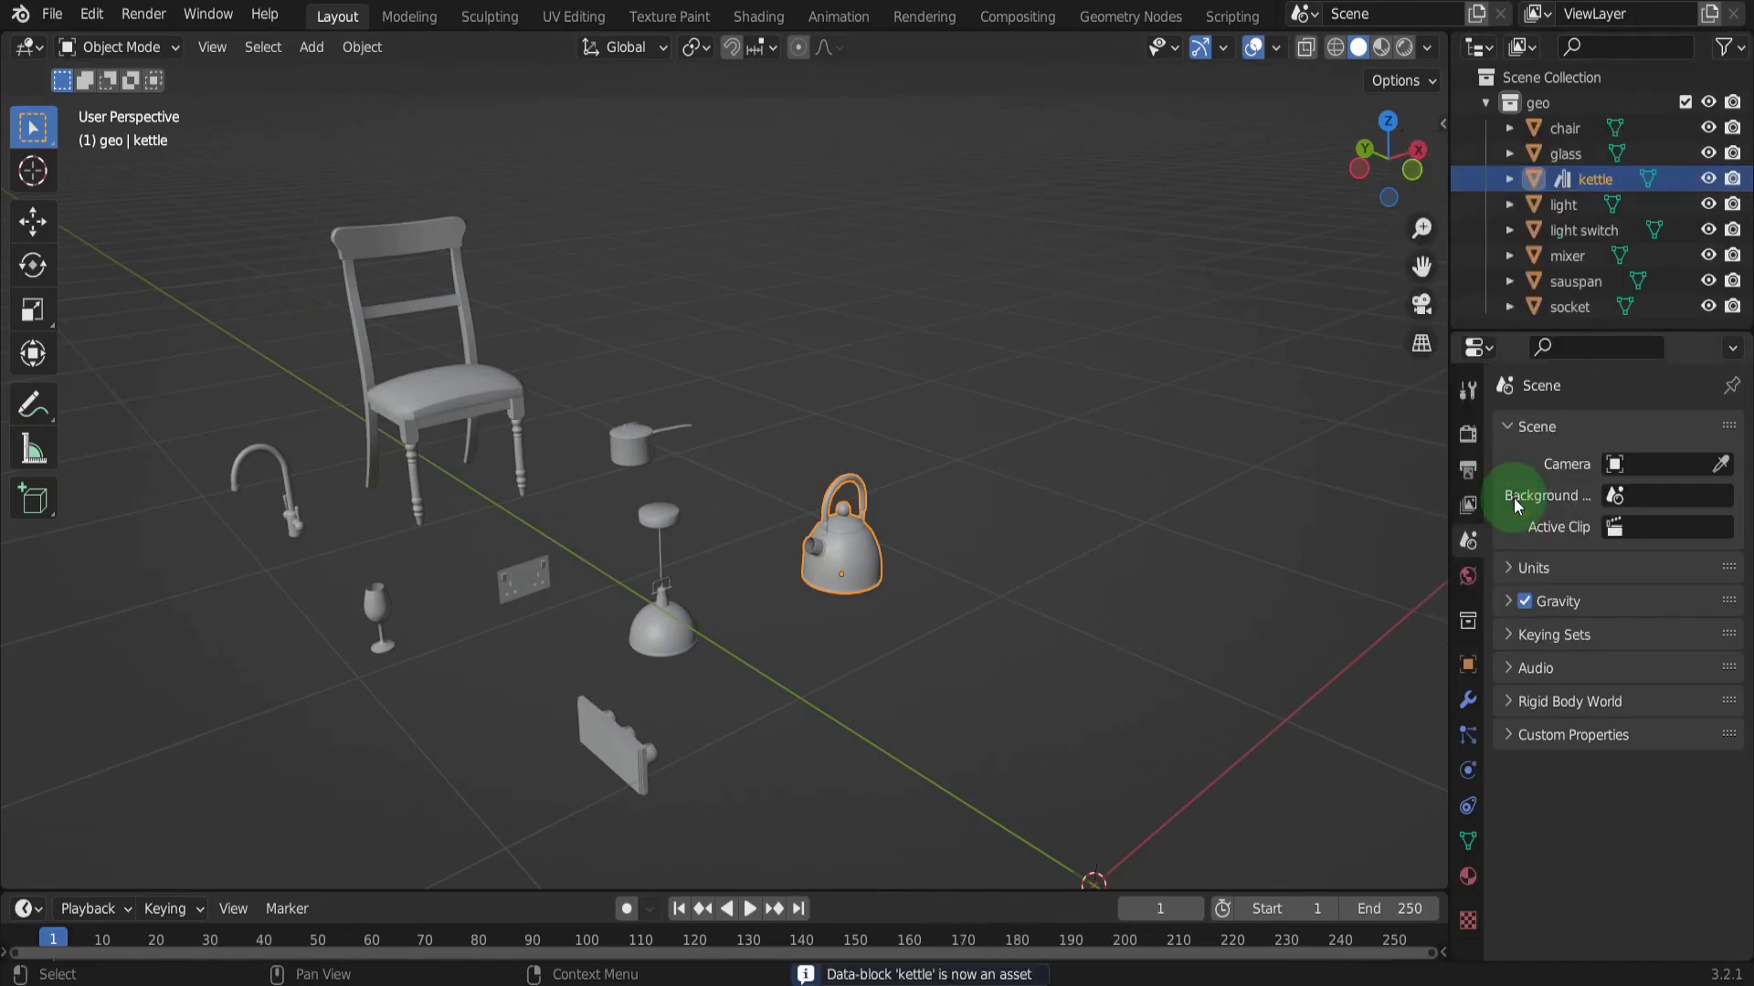
Enlarge the timeline area in the Arch_Assets file and turn it into an Asset Browser showing the kettle
left_click_drag(632, 888, 246, 676)
left_click(28, 676)
left_click(764, 490)
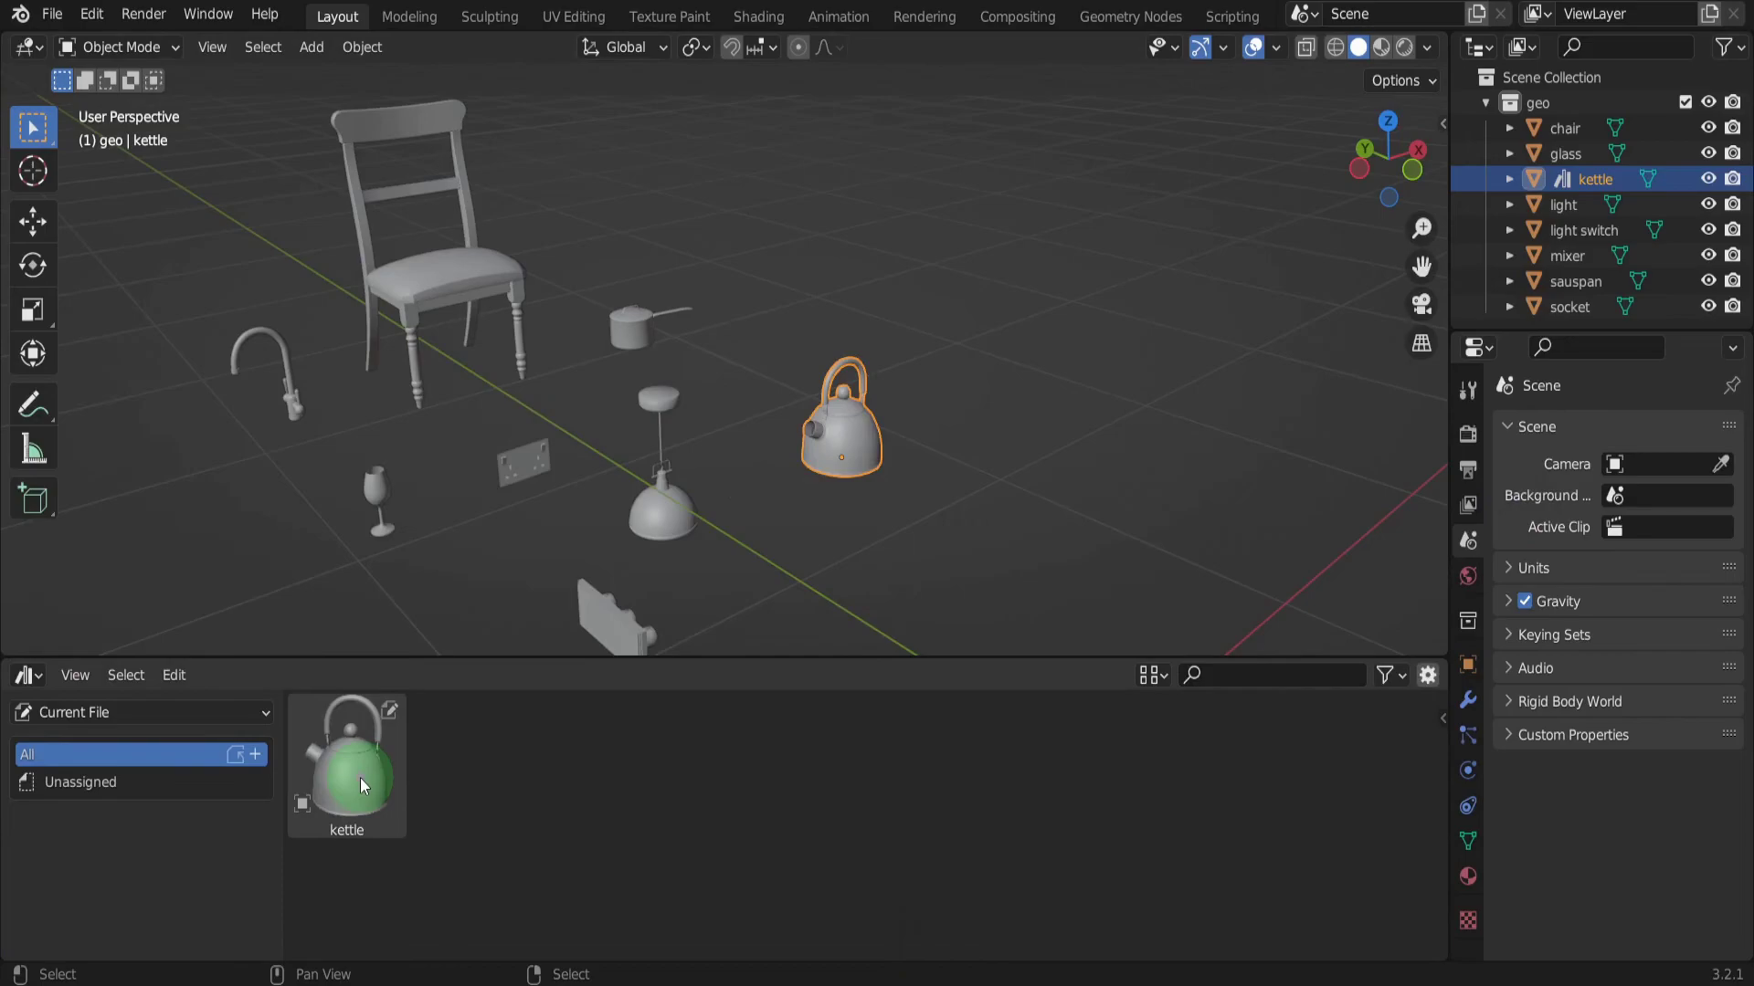
Mark the chair, glass, light, light switch, mixer, sauspan and socket as assets and list the unassigned assets
left_click_drag(366, 779, 729, 617)
left_click(674, 512, "shift")
key("r")
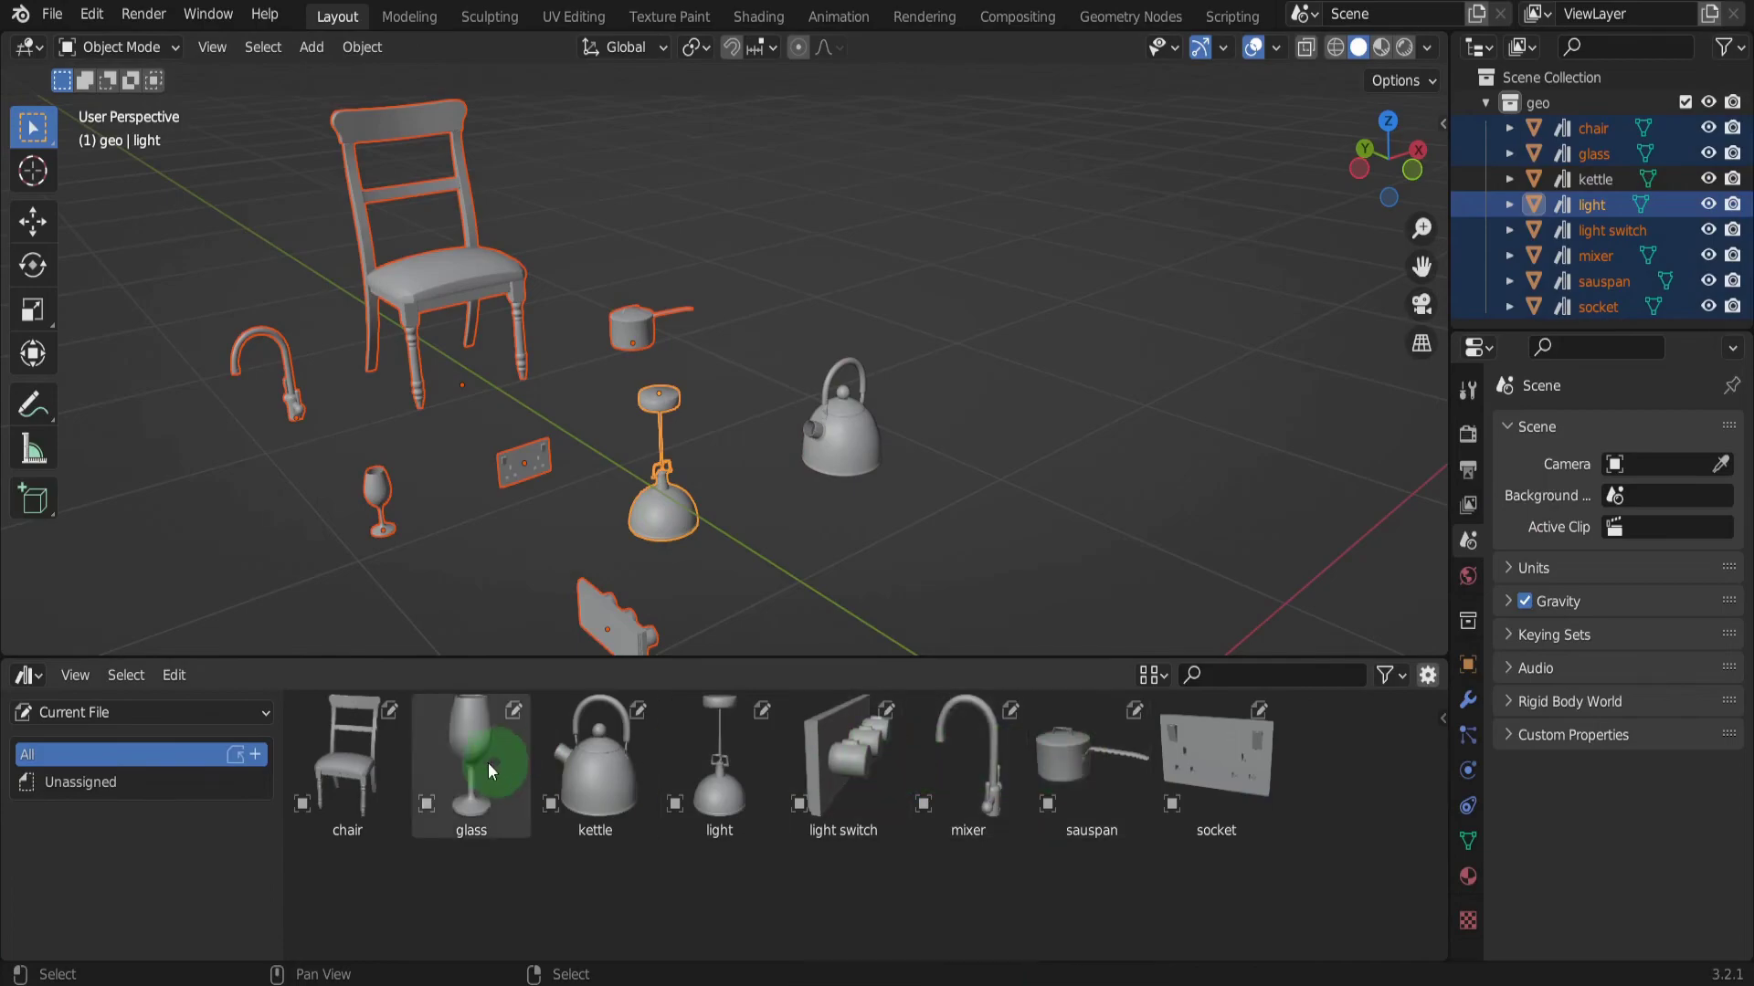
left_click(109, 781)
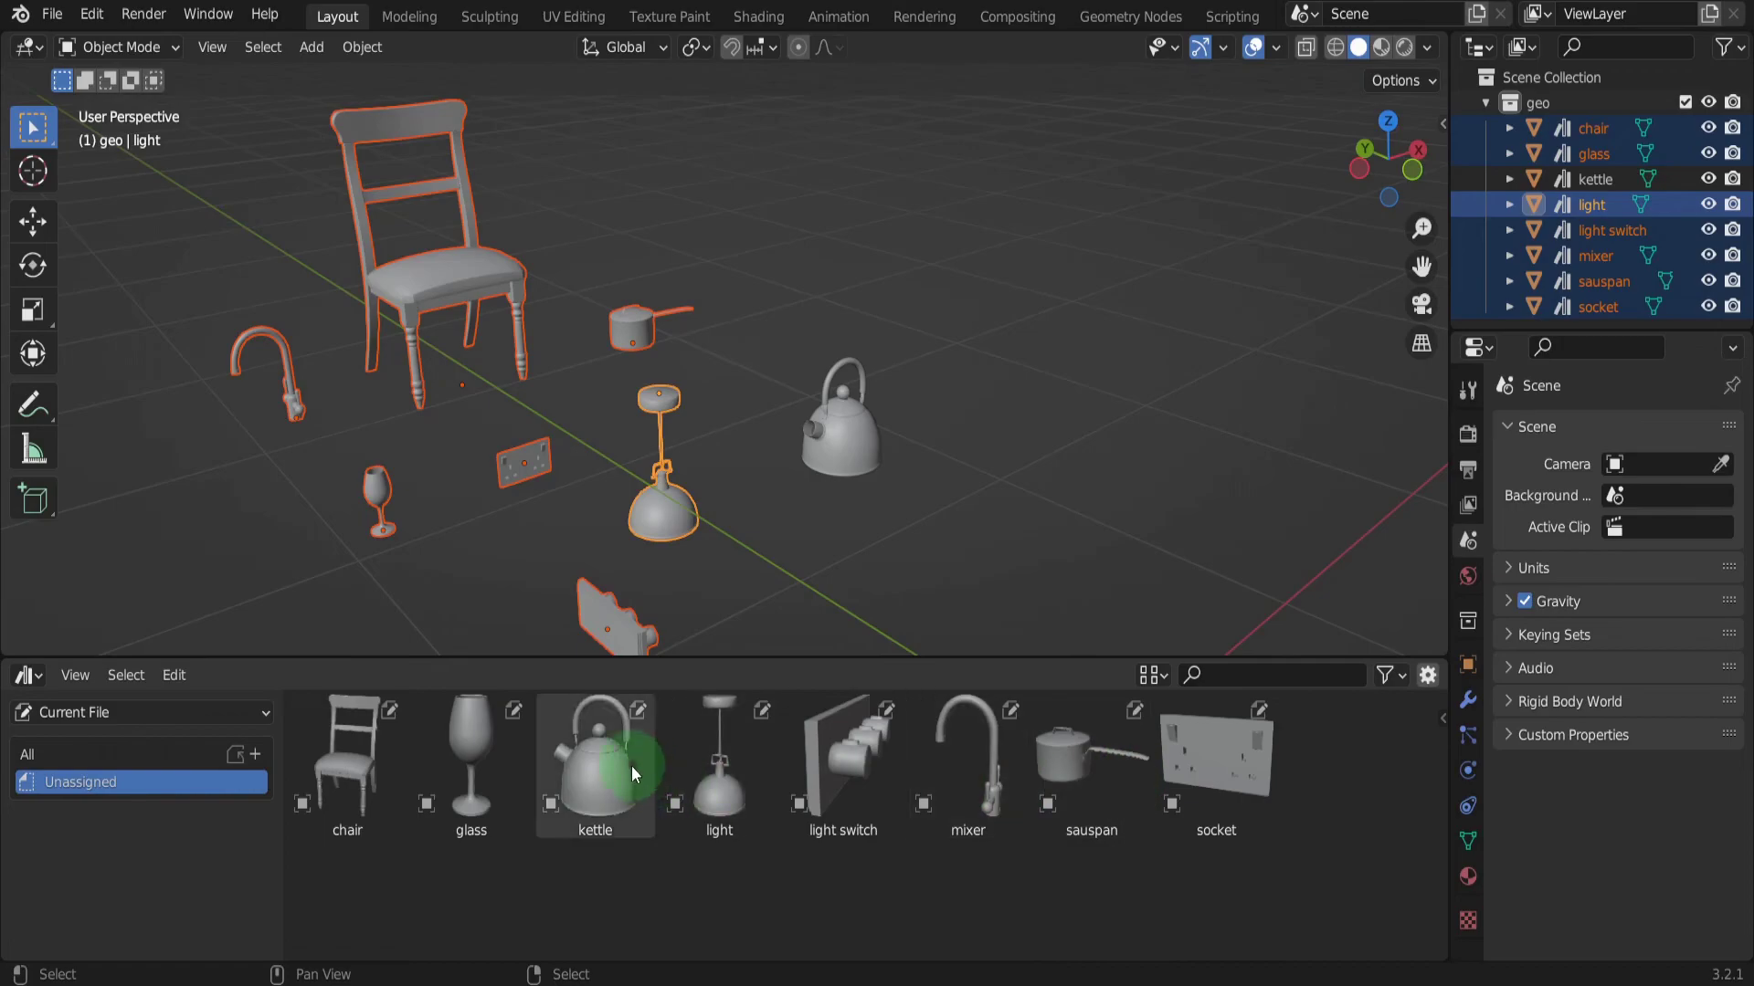
Create an asset catalog named chairs in the current file
left_click(254, 755)
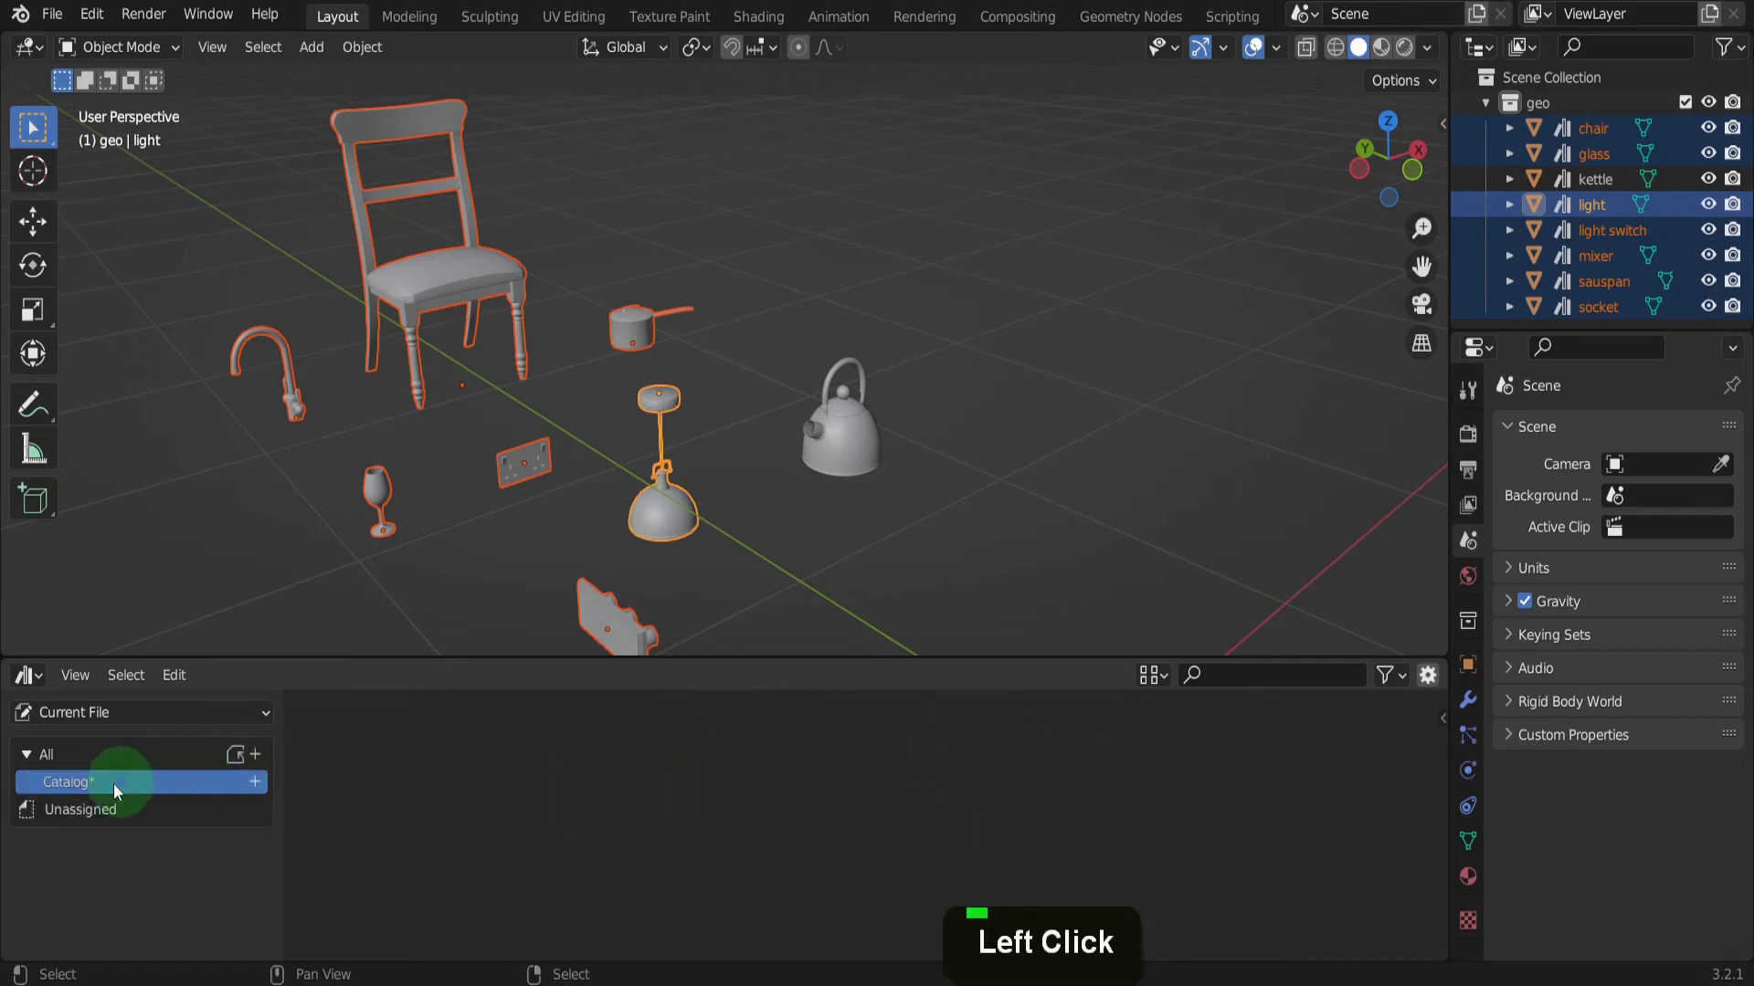
double_click(68, 784)
type("cha")
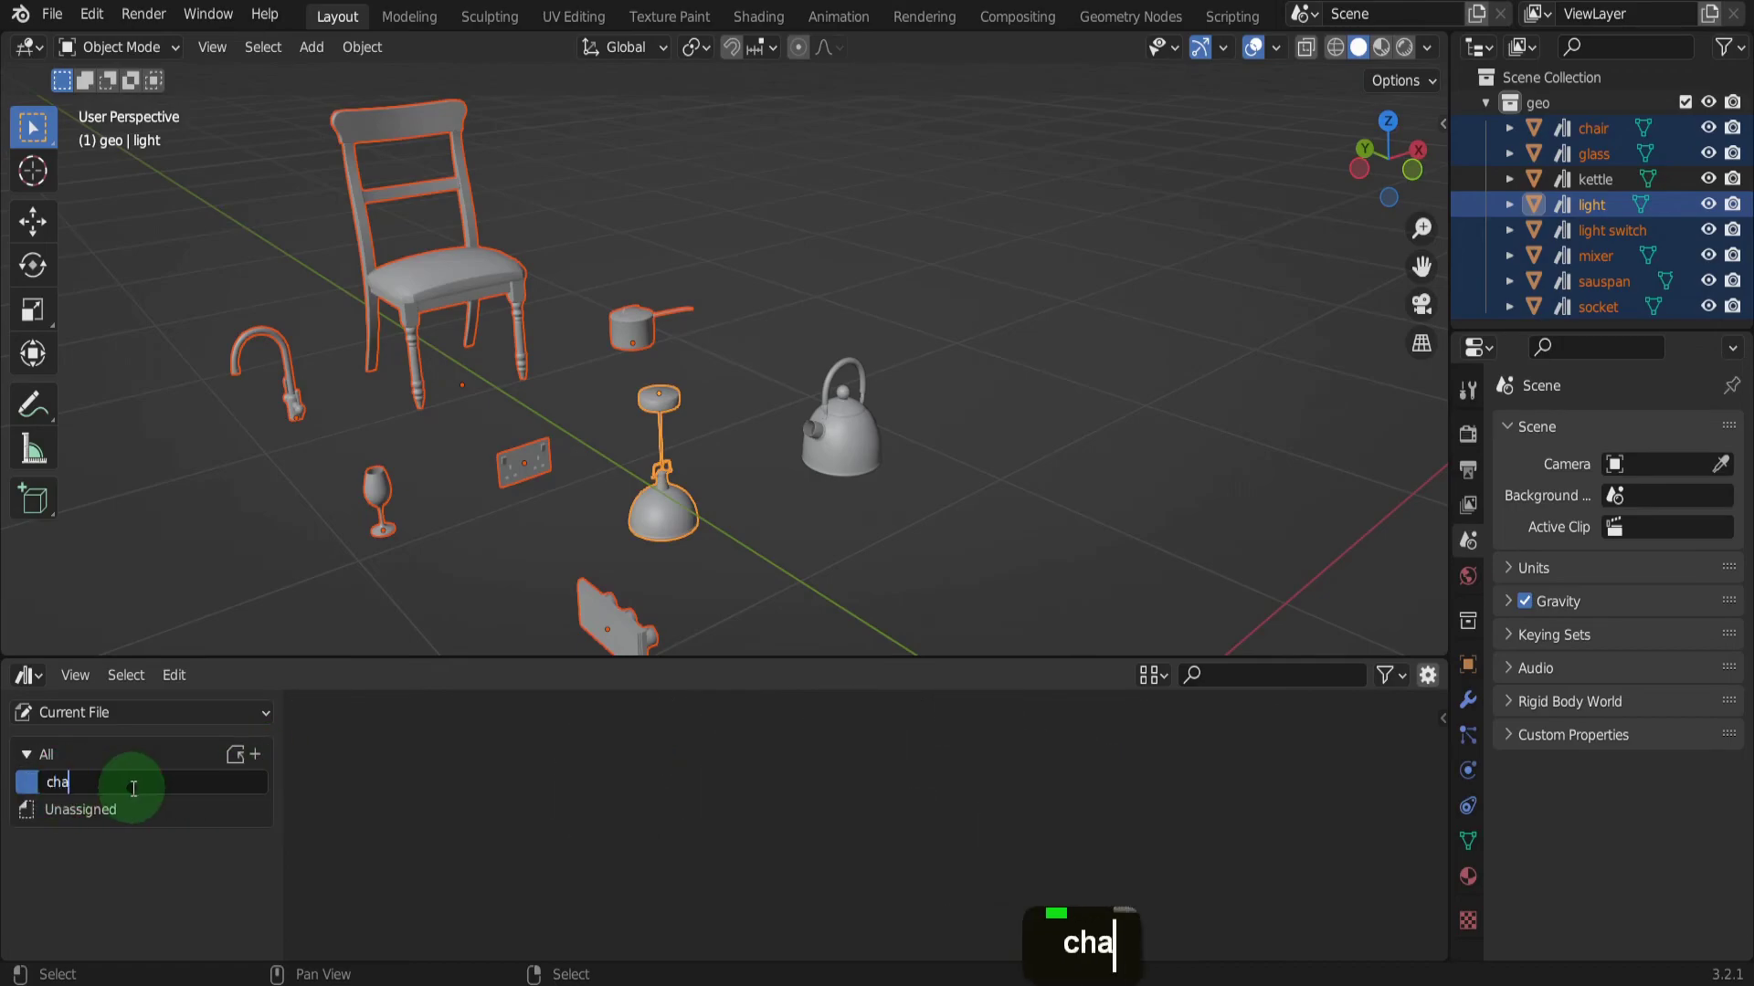
type("irs")
key("Return")
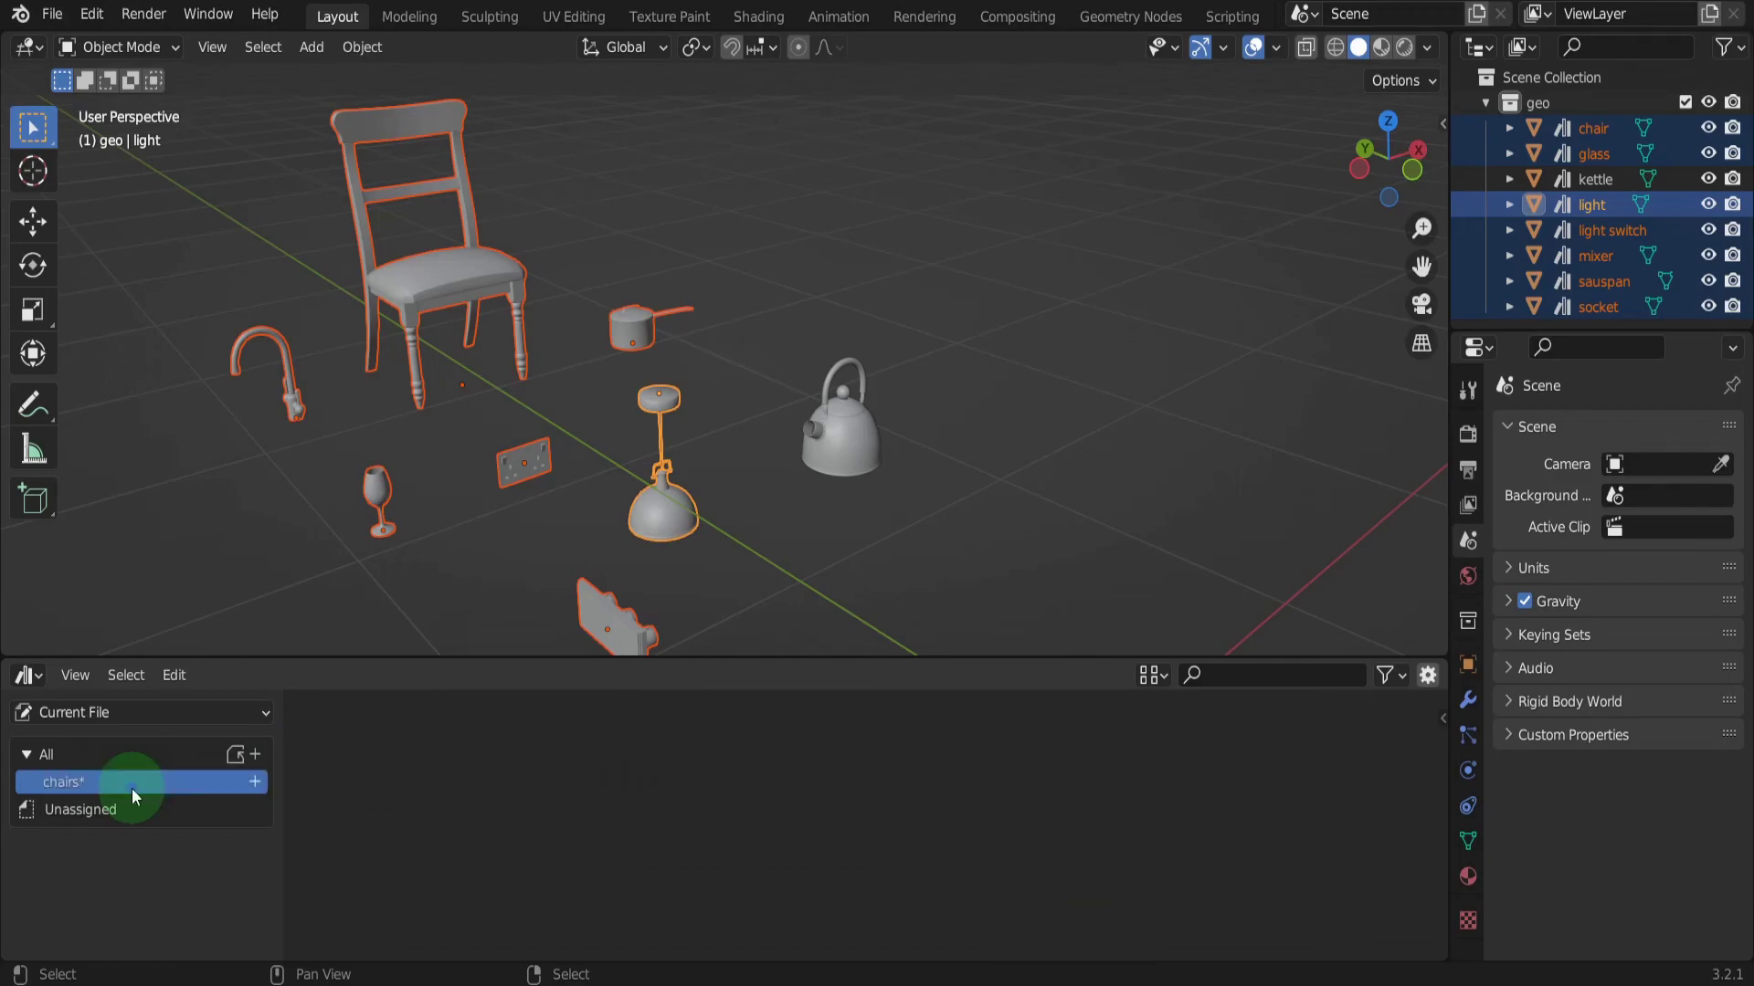
Move the chair asset from the unassigned assets into the chairs catalog and check both groups
left_click(81, 813)
left_click_drag(325, 775, 115, 780)
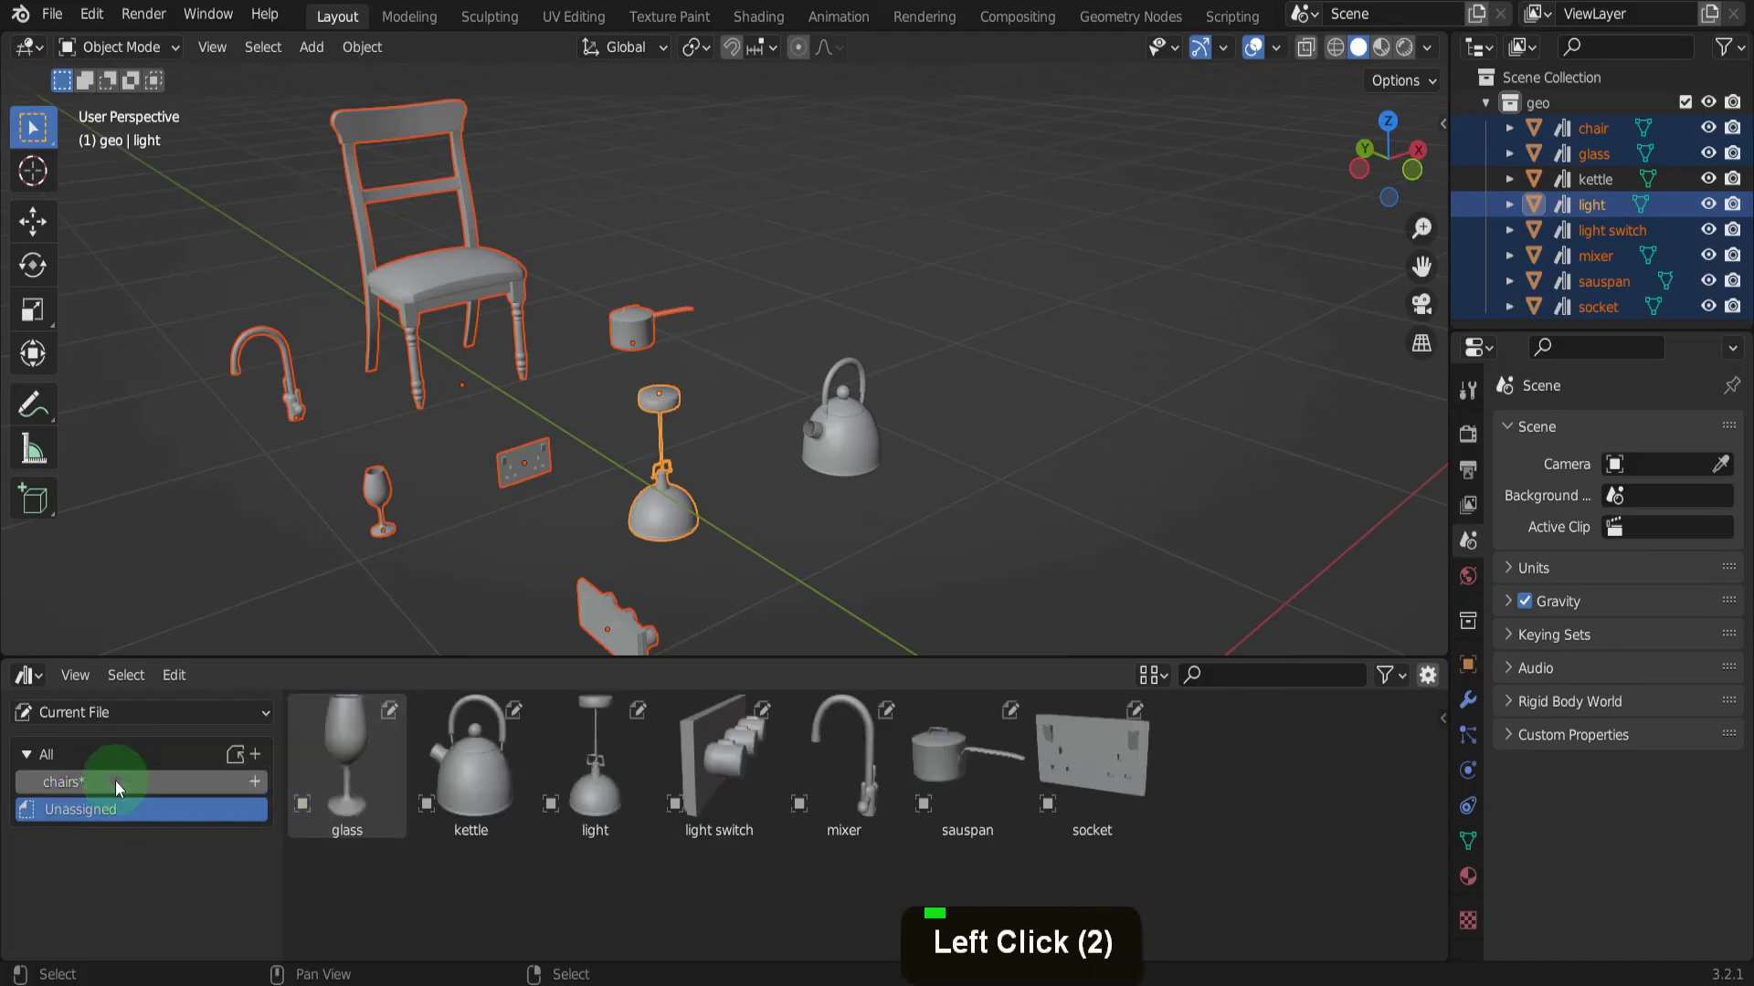
left_click(105, 806)
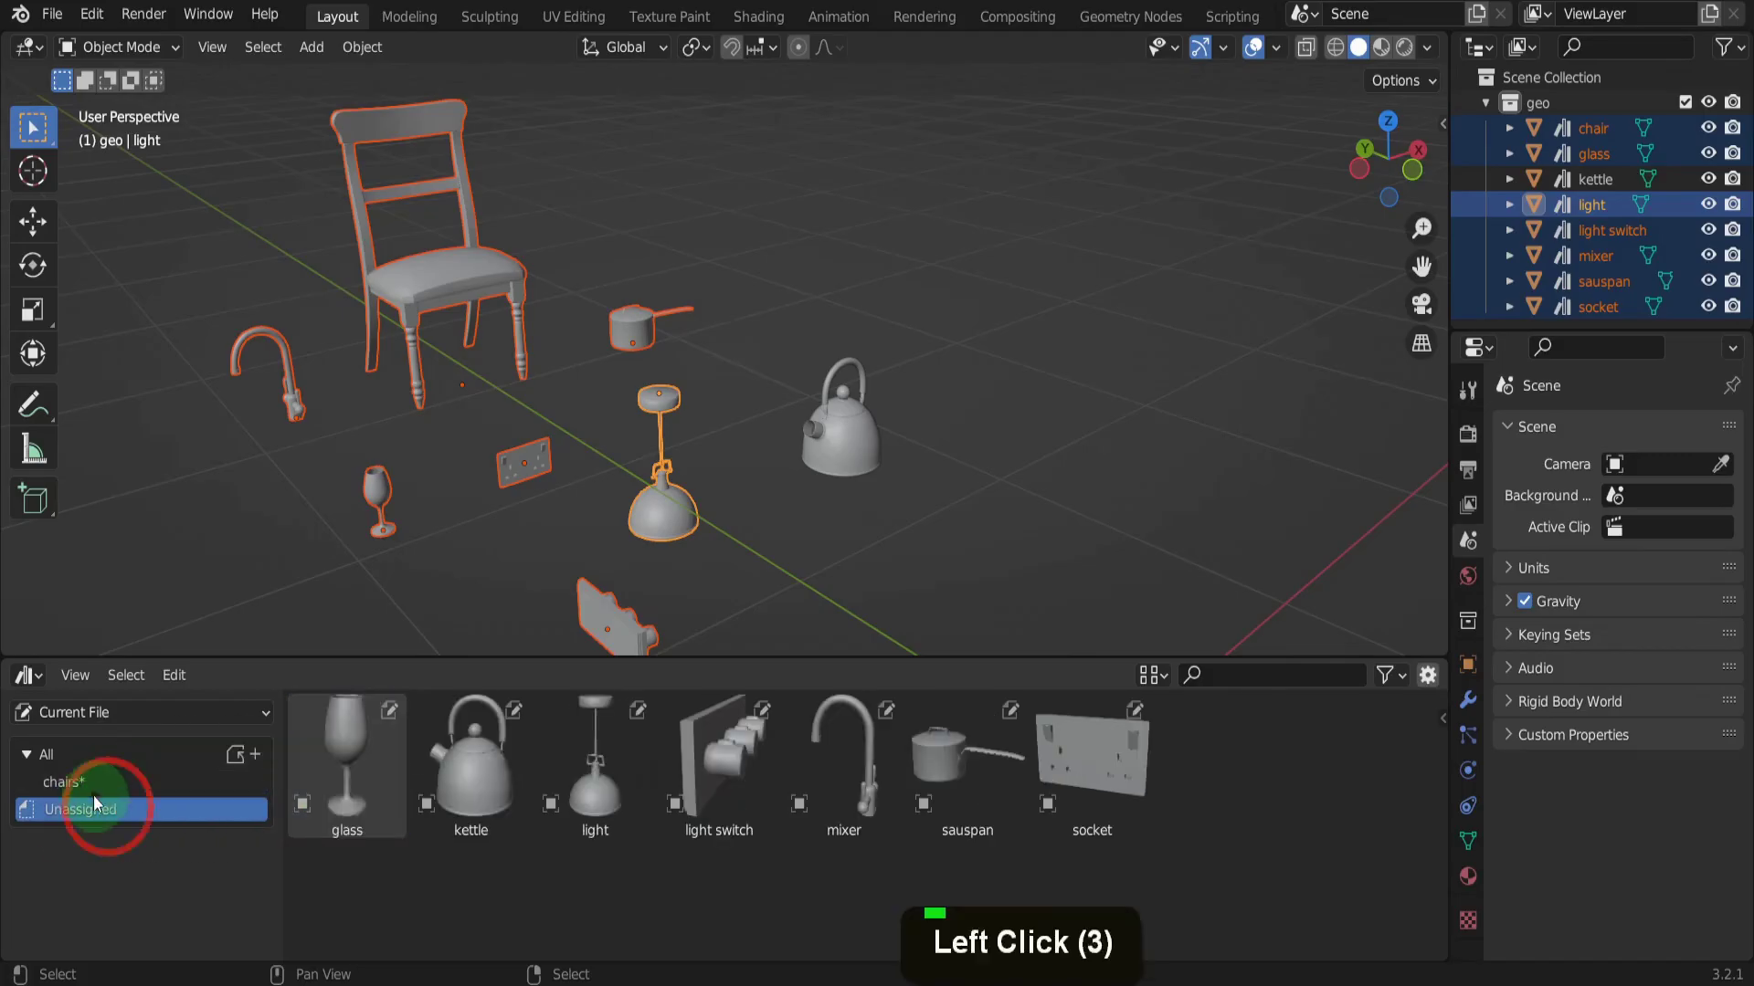
left_click(84, 788)
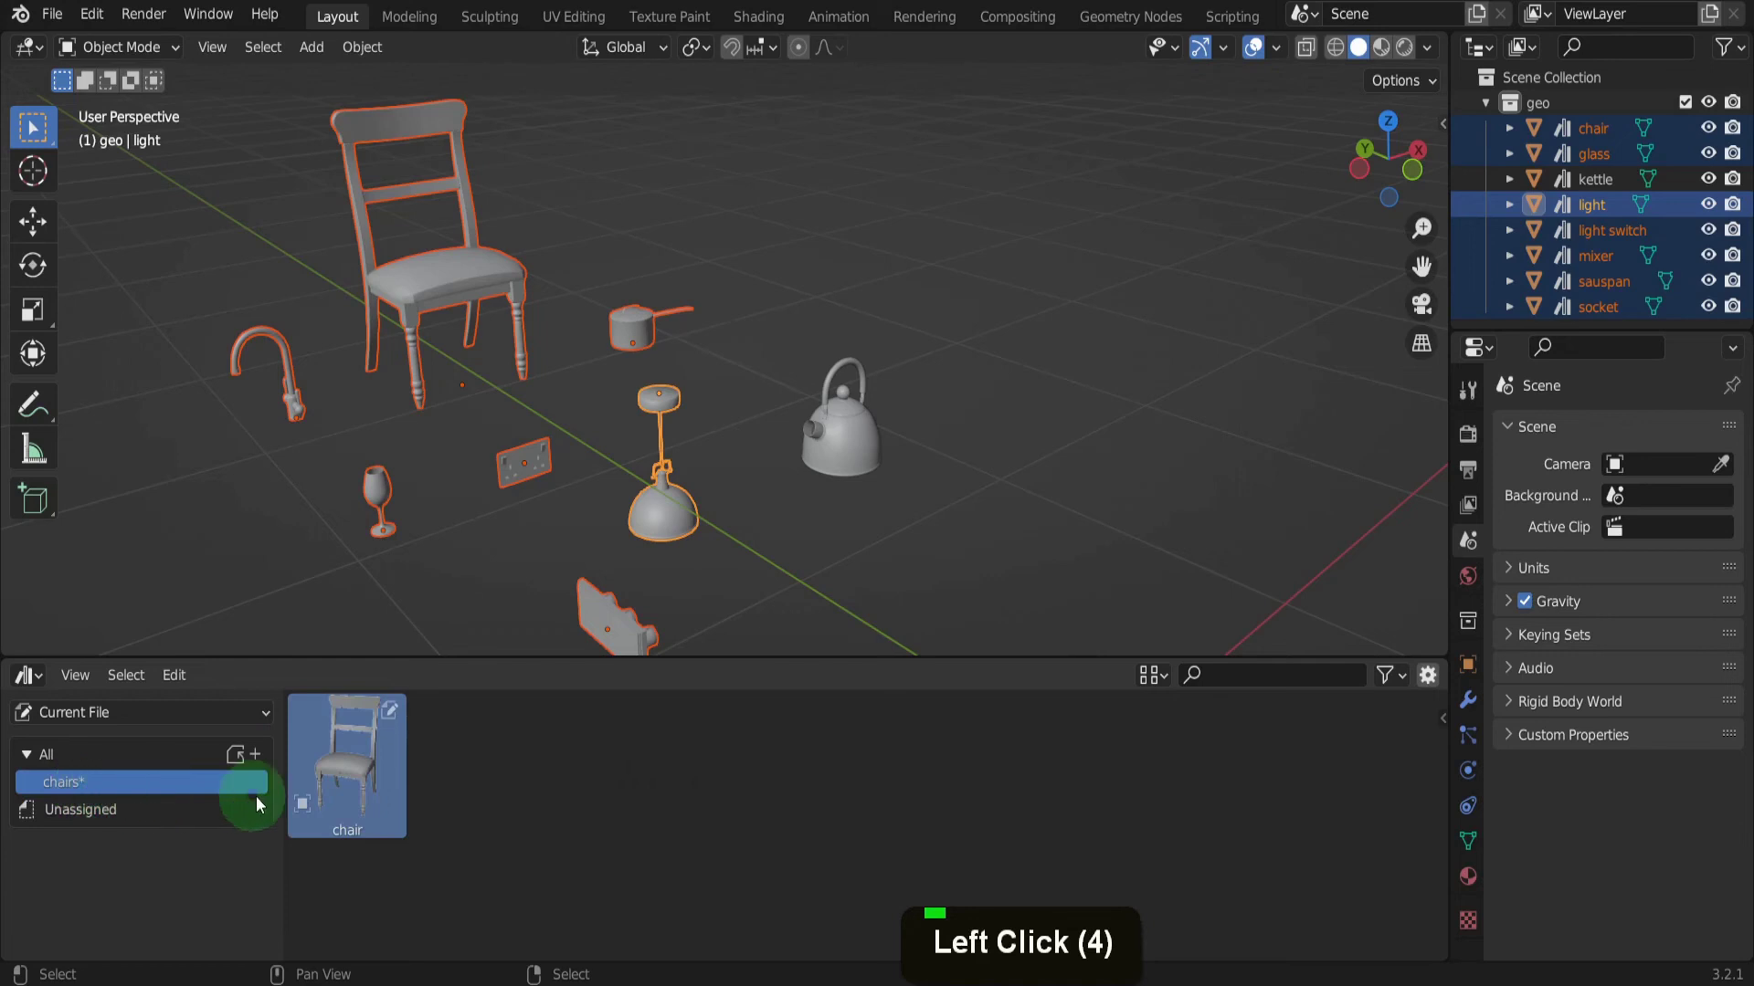
left_click(137, 818)
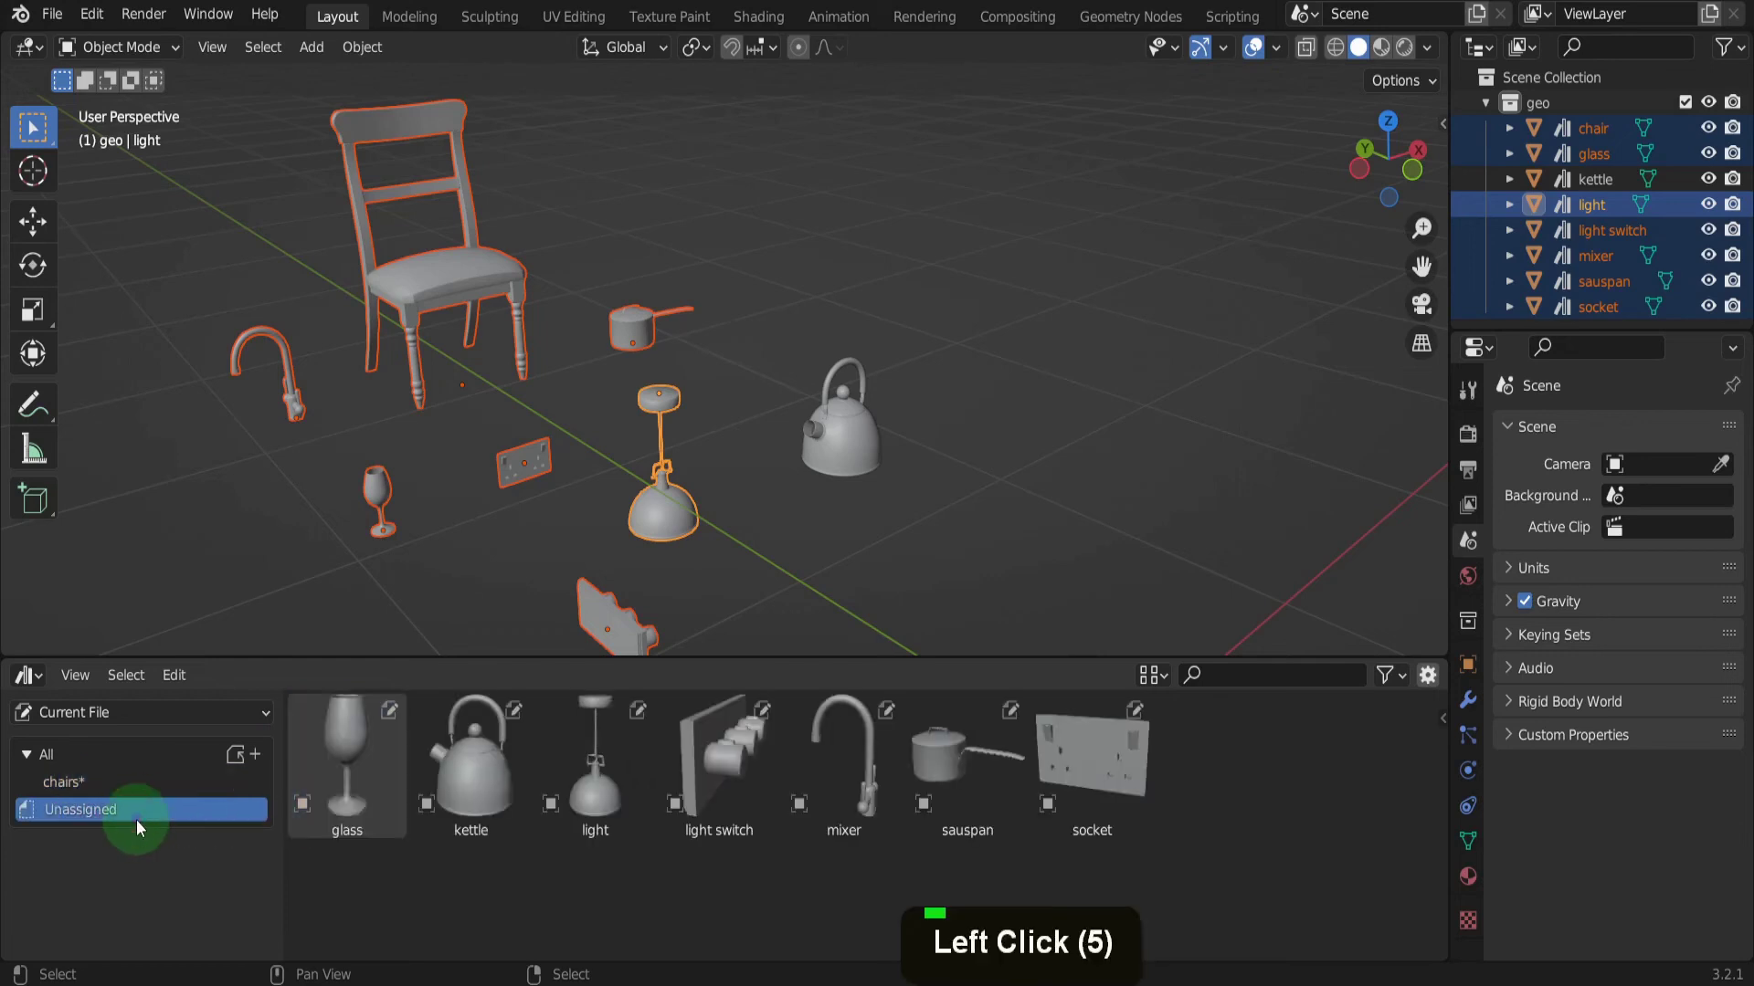
Create a second top-level asset catalog named kitchen_Assets
left_click(255, 756)
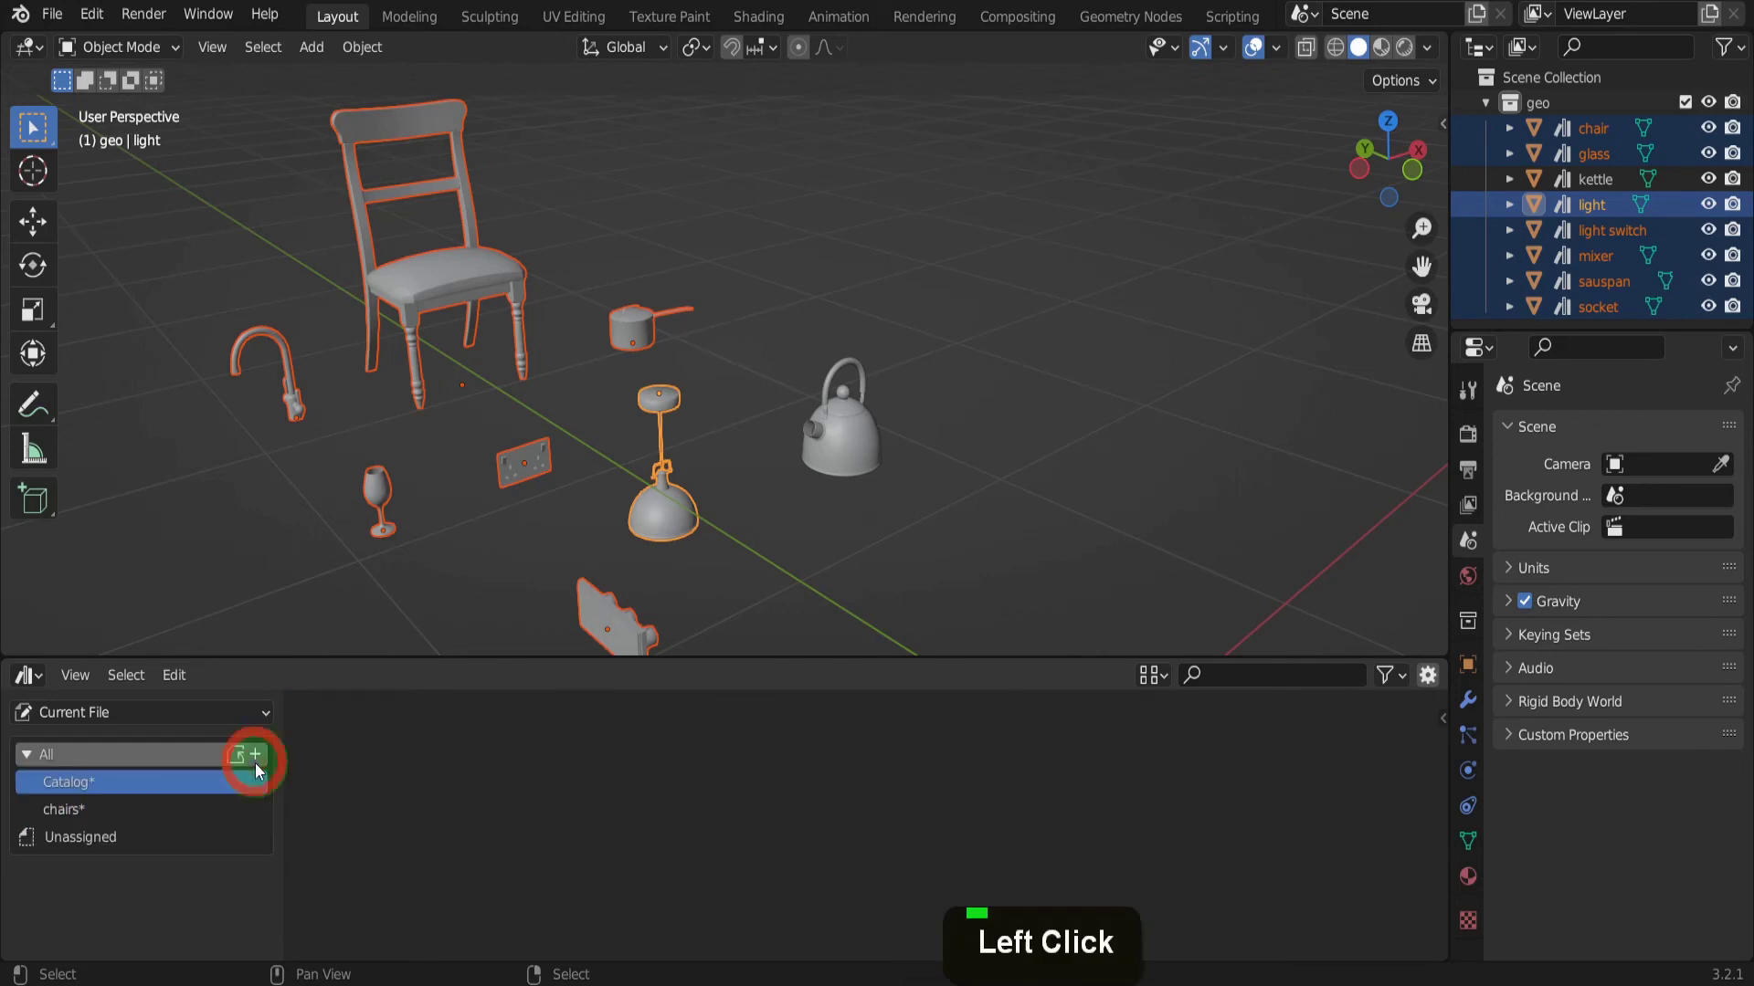
double_click(91, 783)
type("kit")
type("chen_Assets")
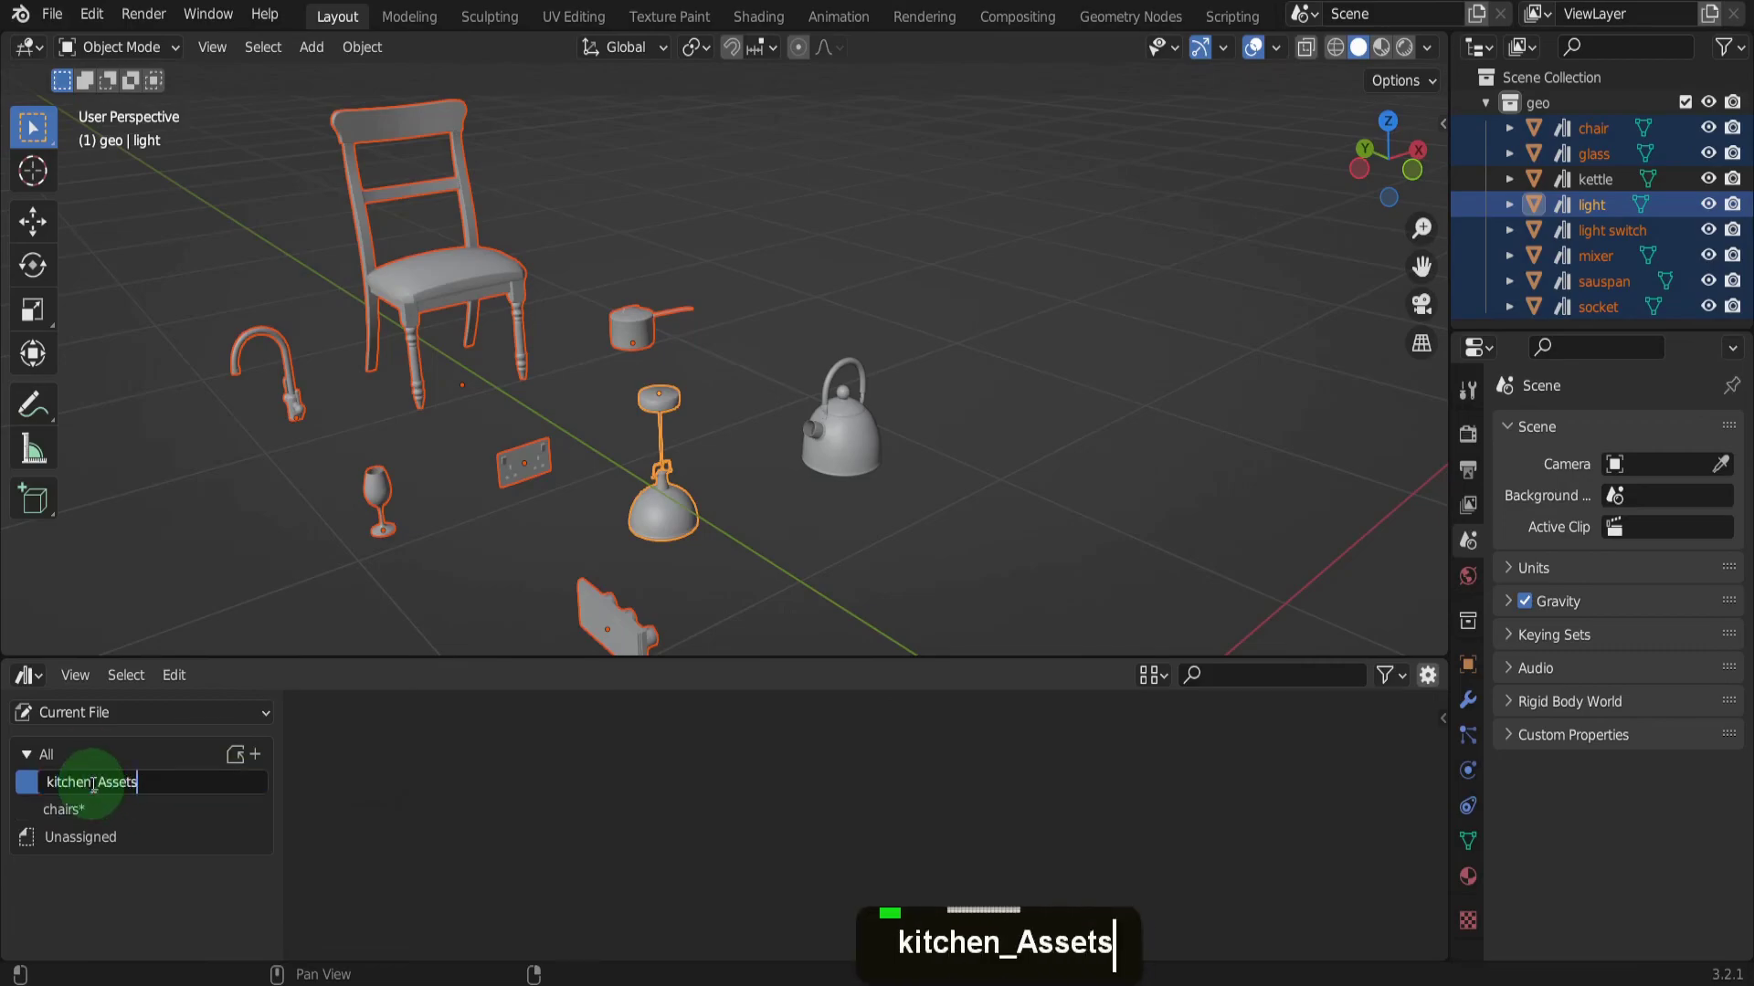
key("Return")
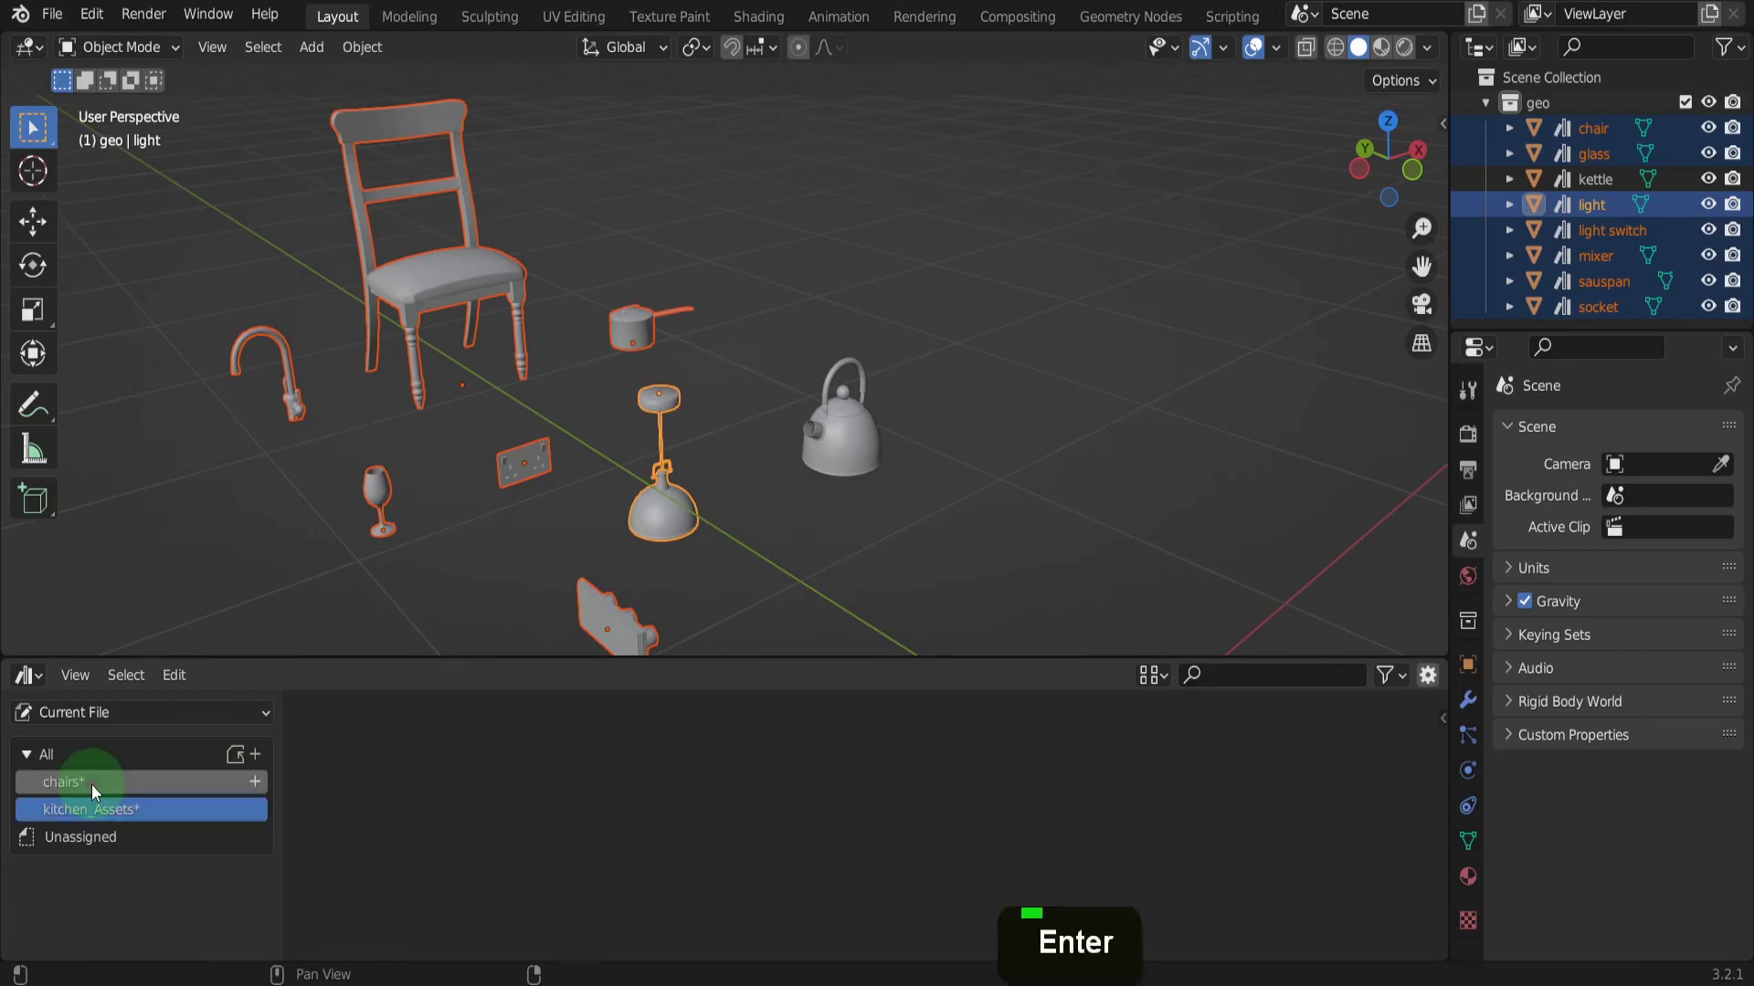
Move all remaining unassigned assets into the kitchen_Assets catalog and save the file
left_click(82, 837)
left_click(1192, 848)
left_click_drag(1191, 848, 196, 809)
left_click(51, 14)
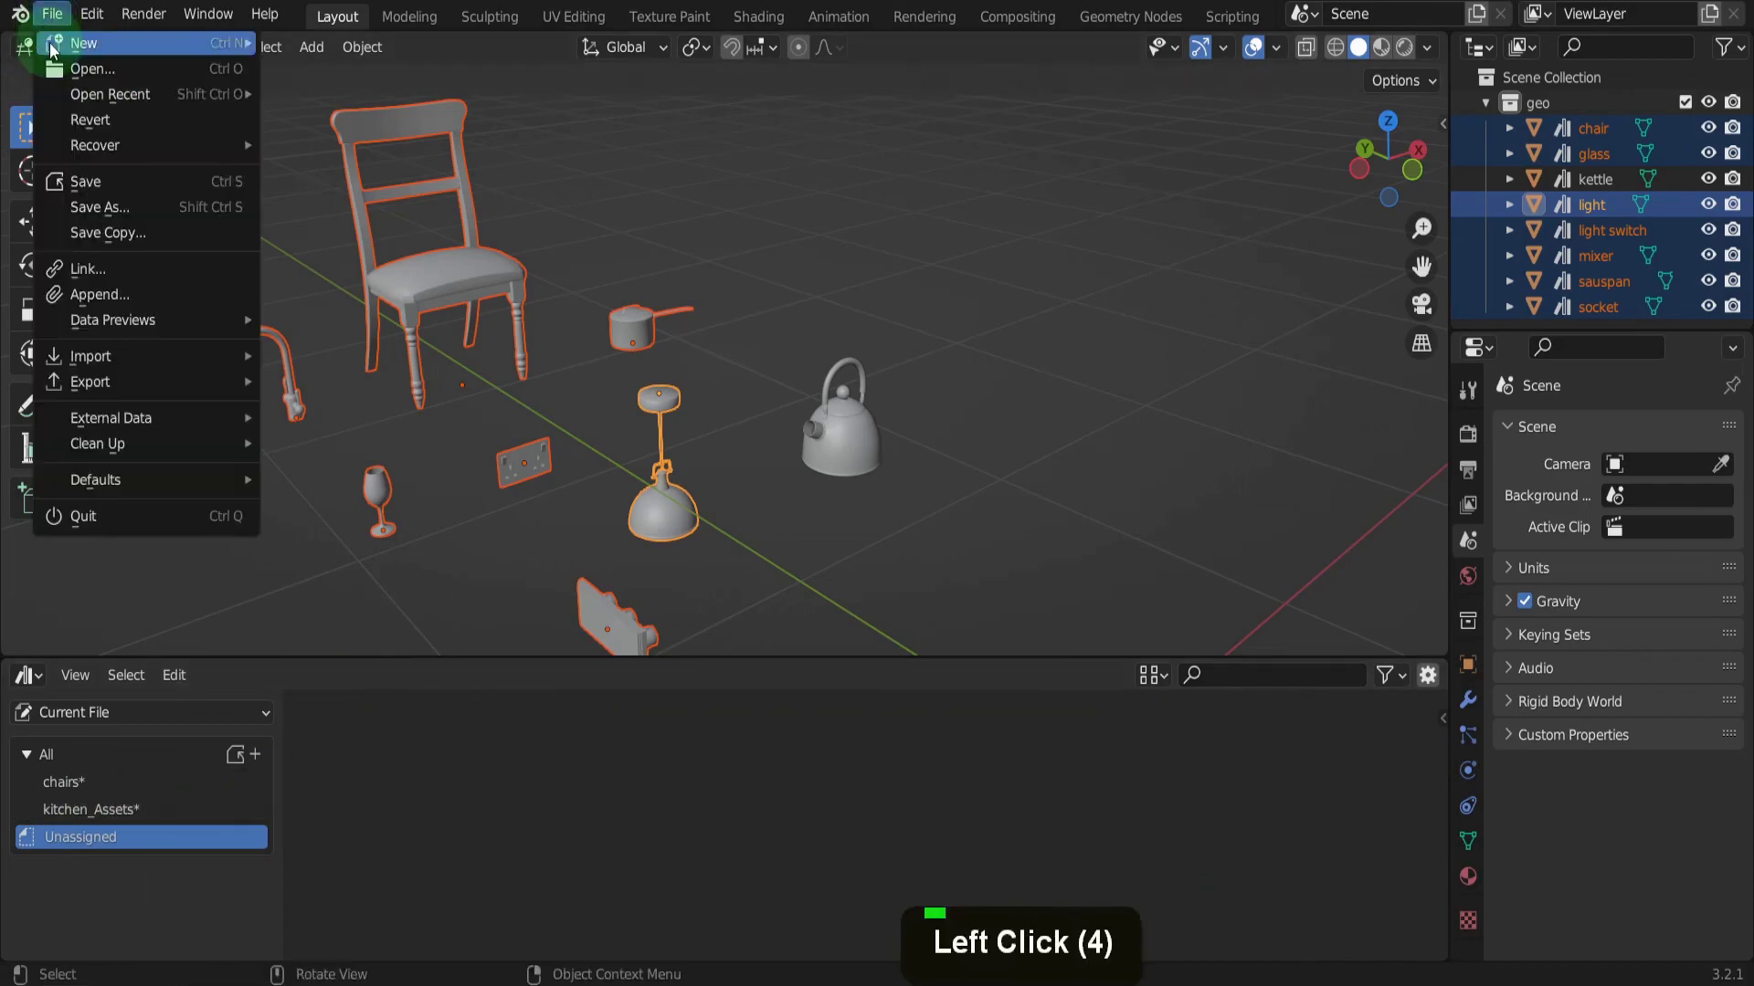
left_click(82, 181)
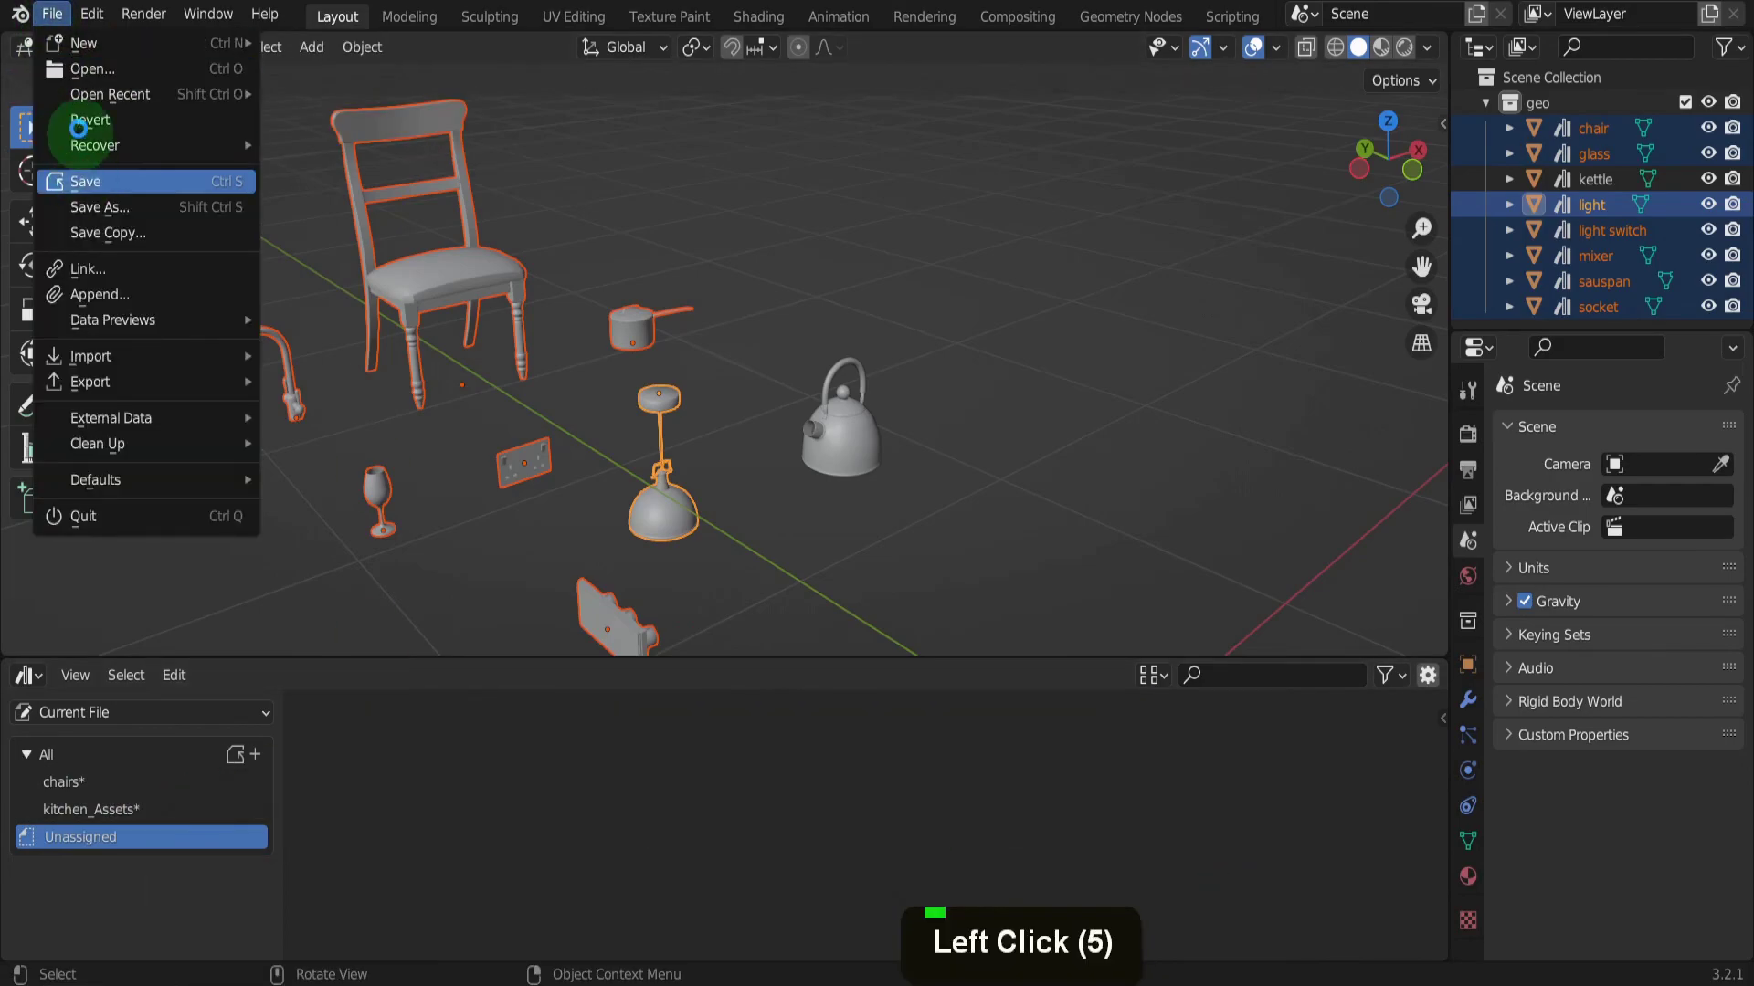
Start a new General file and delete the default camera, cube and light
left_click(54, 15)
mouse_move(210, 43)
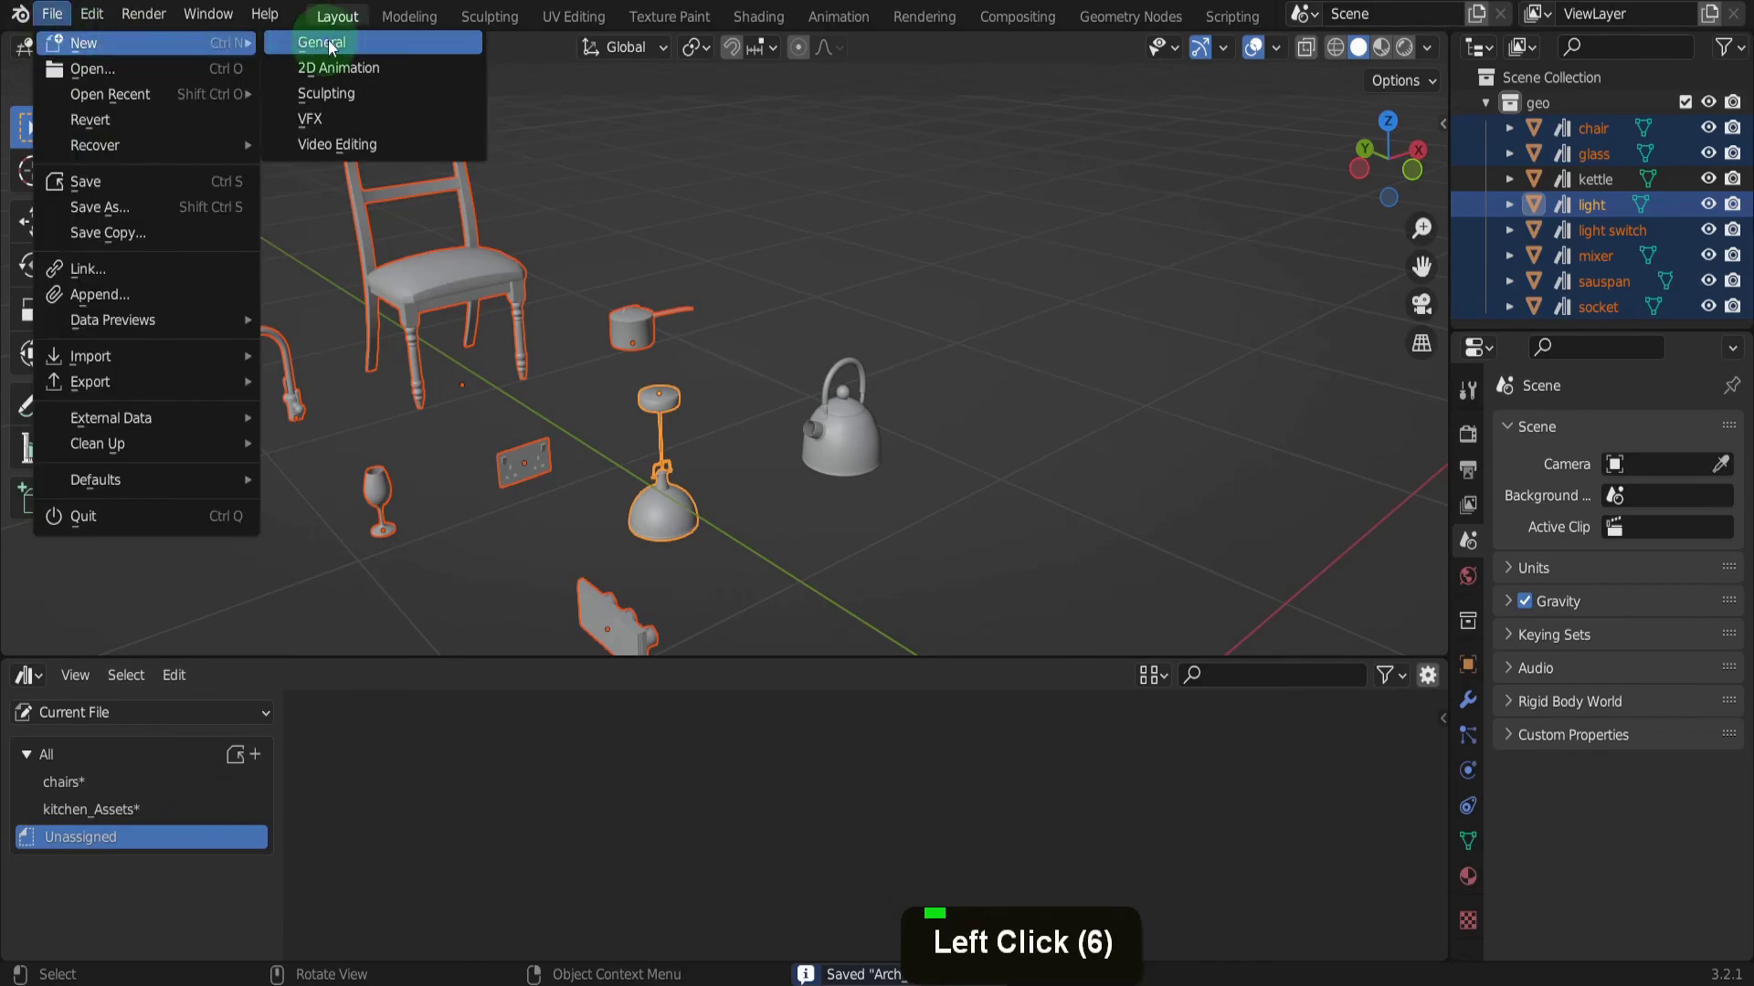
left_click(335, 44)
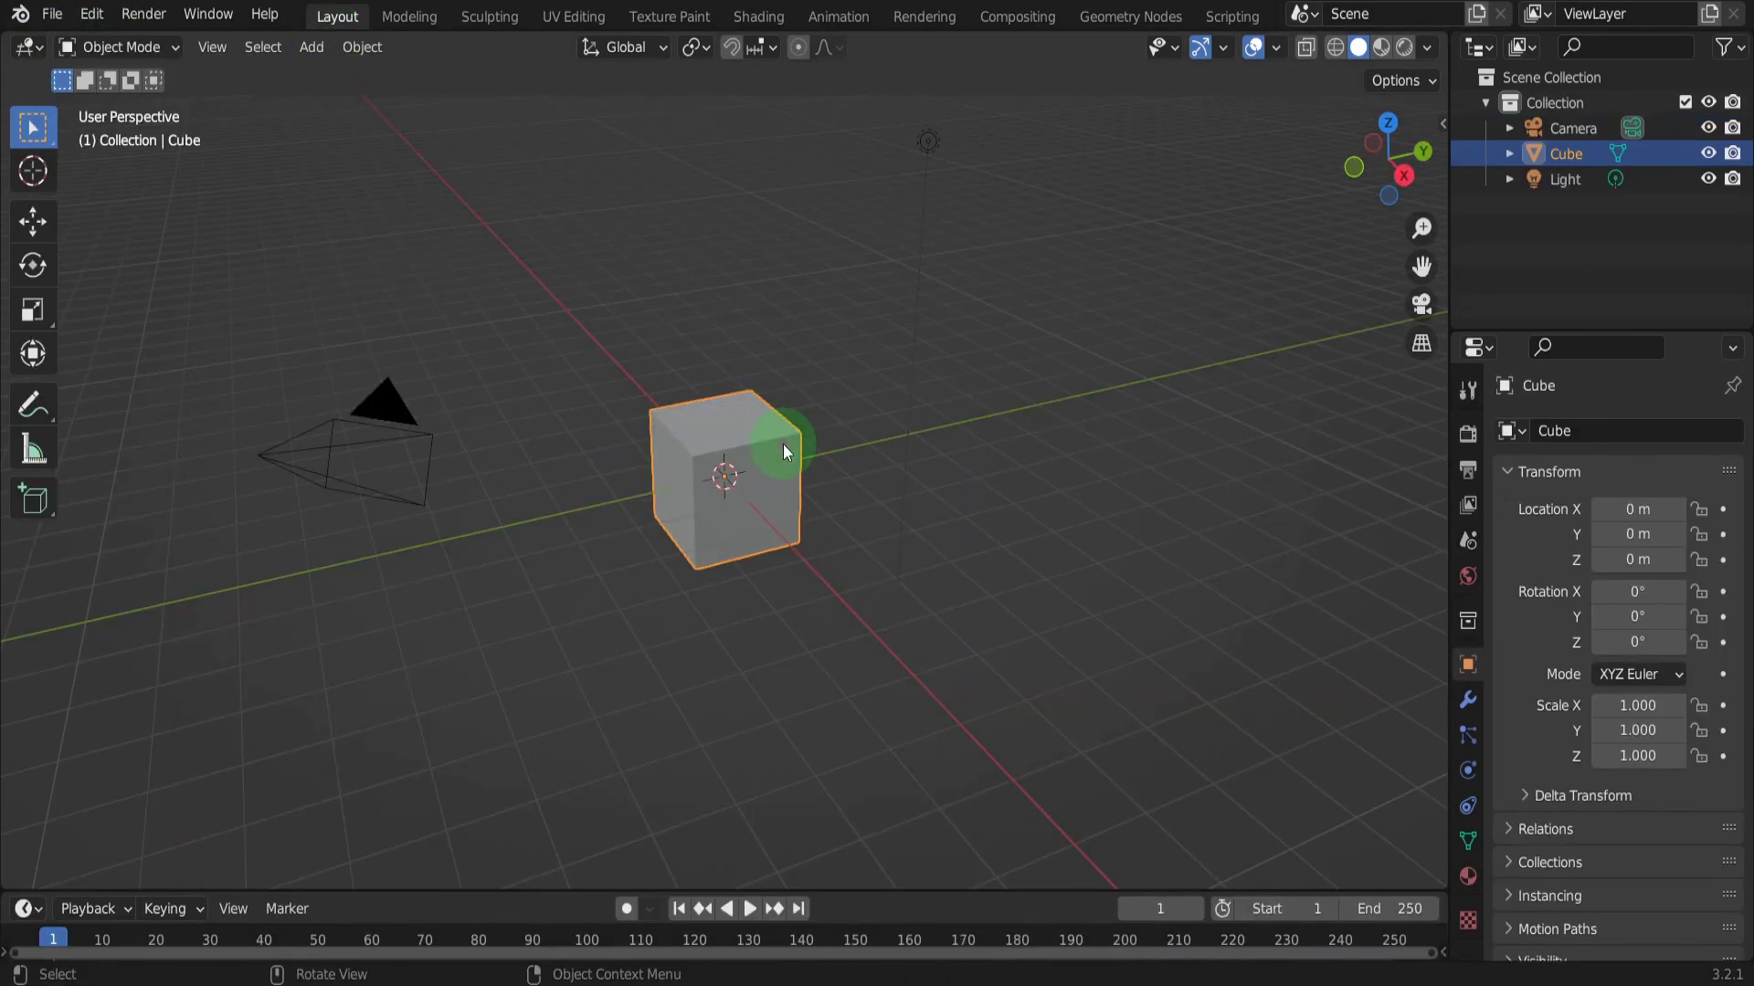
key("a")
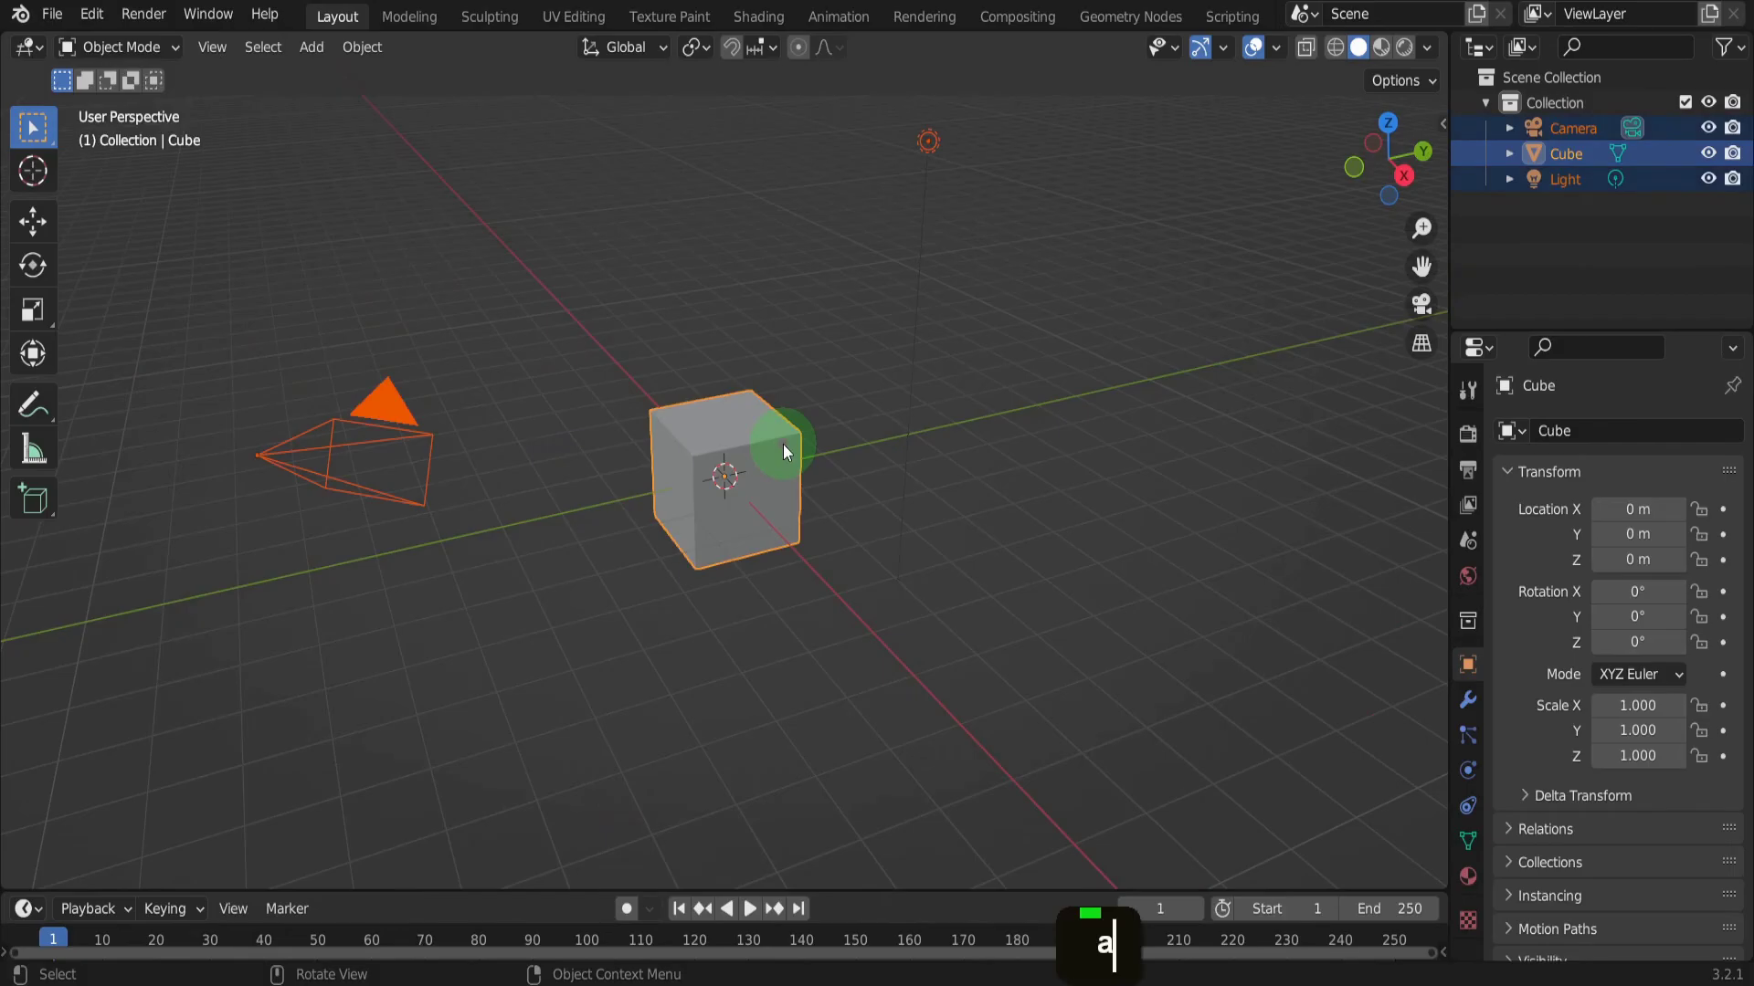
key("x")
left_click(781, 443)
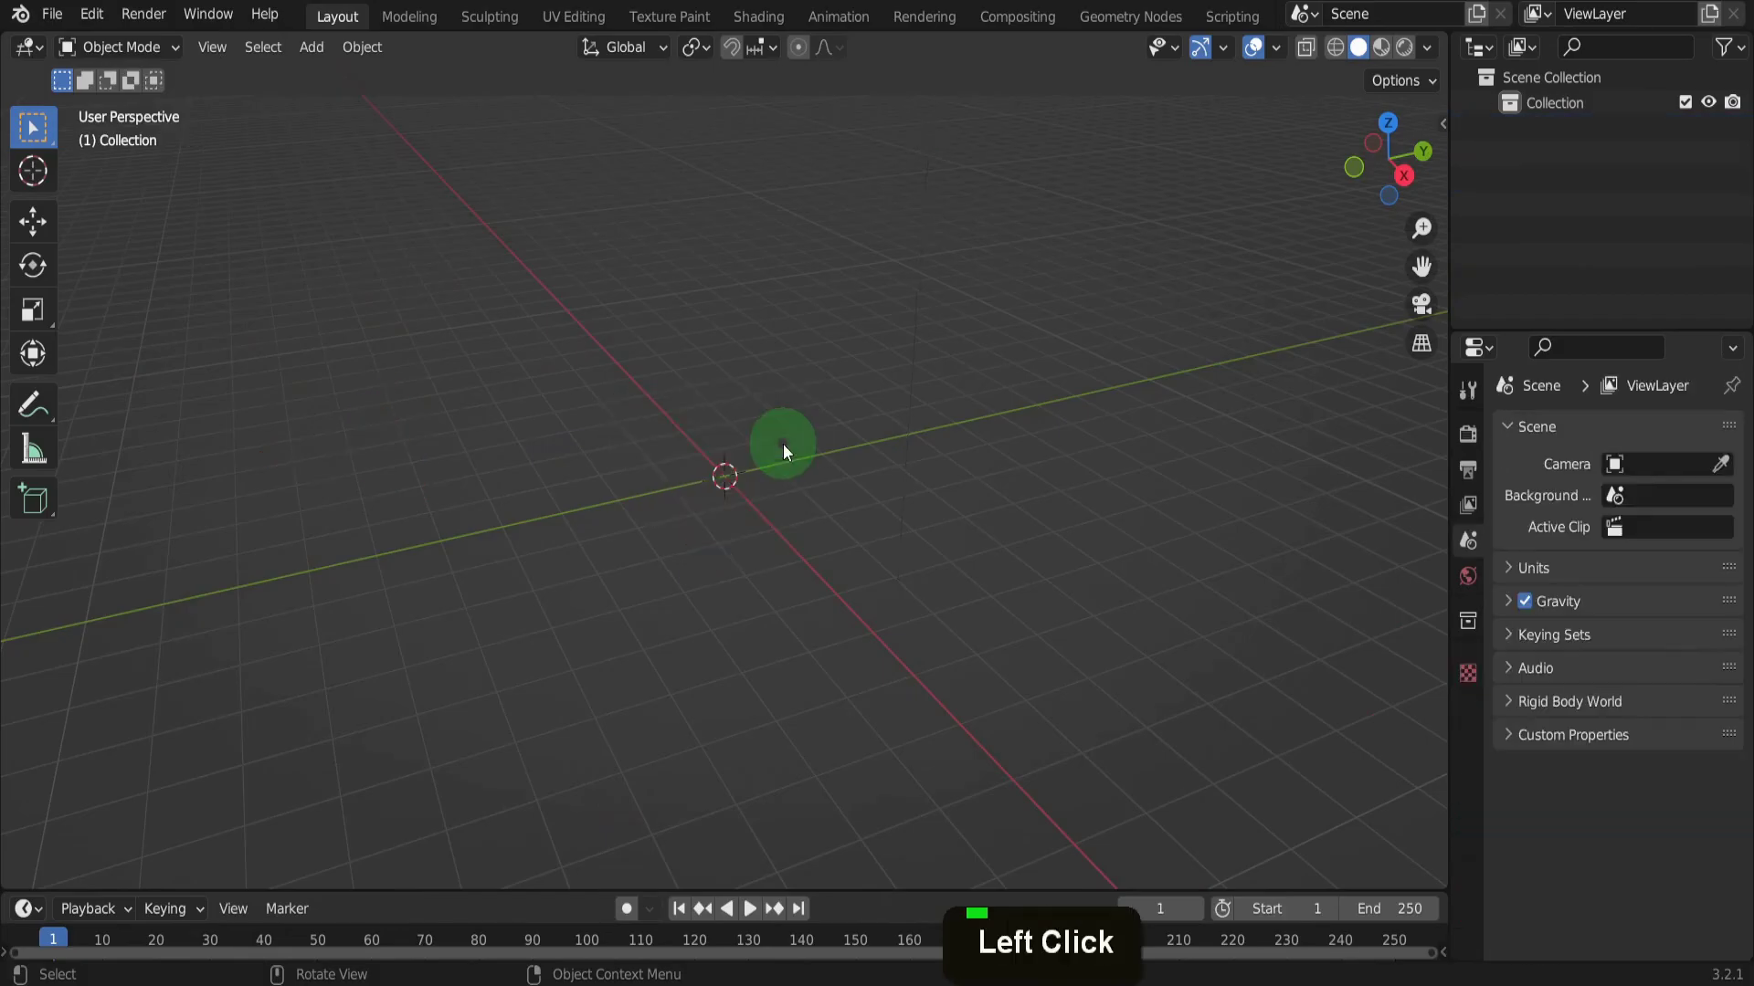
Add the G:\Tutorial\Library_1 folder as an asset library in the file path preferences
left_click(91, 14)
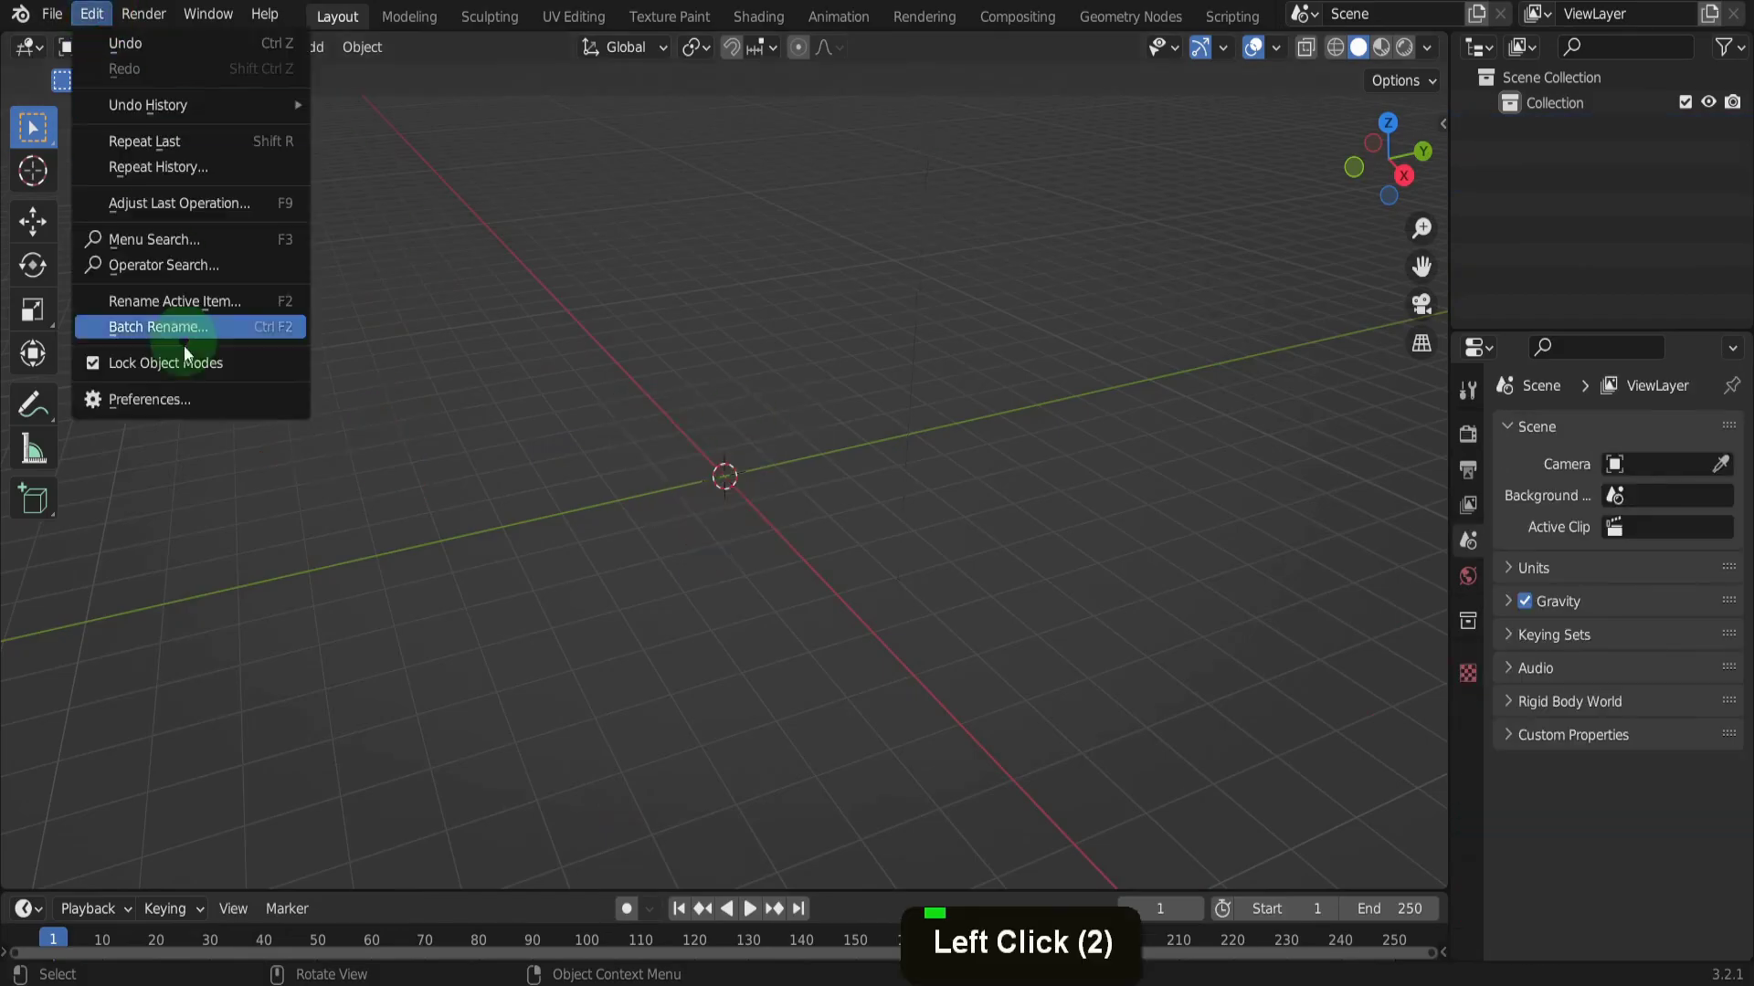
left_click(168, 402)
left_click(84, 519)
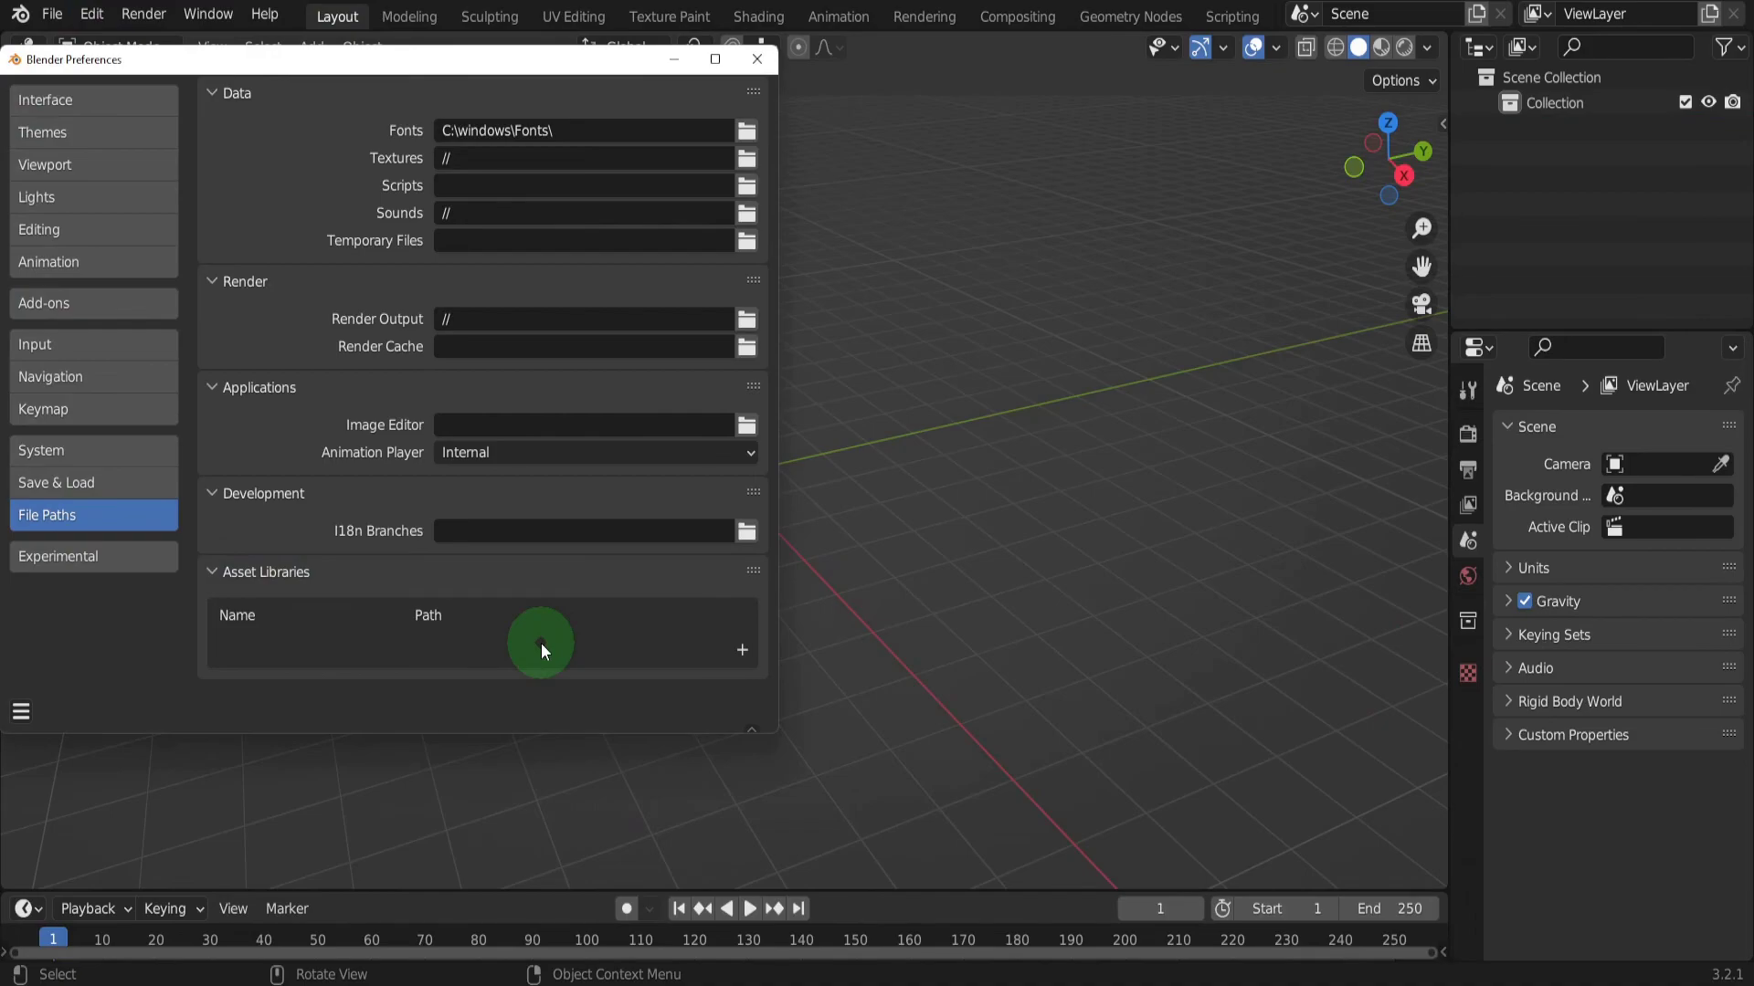
left_click(743, 650)
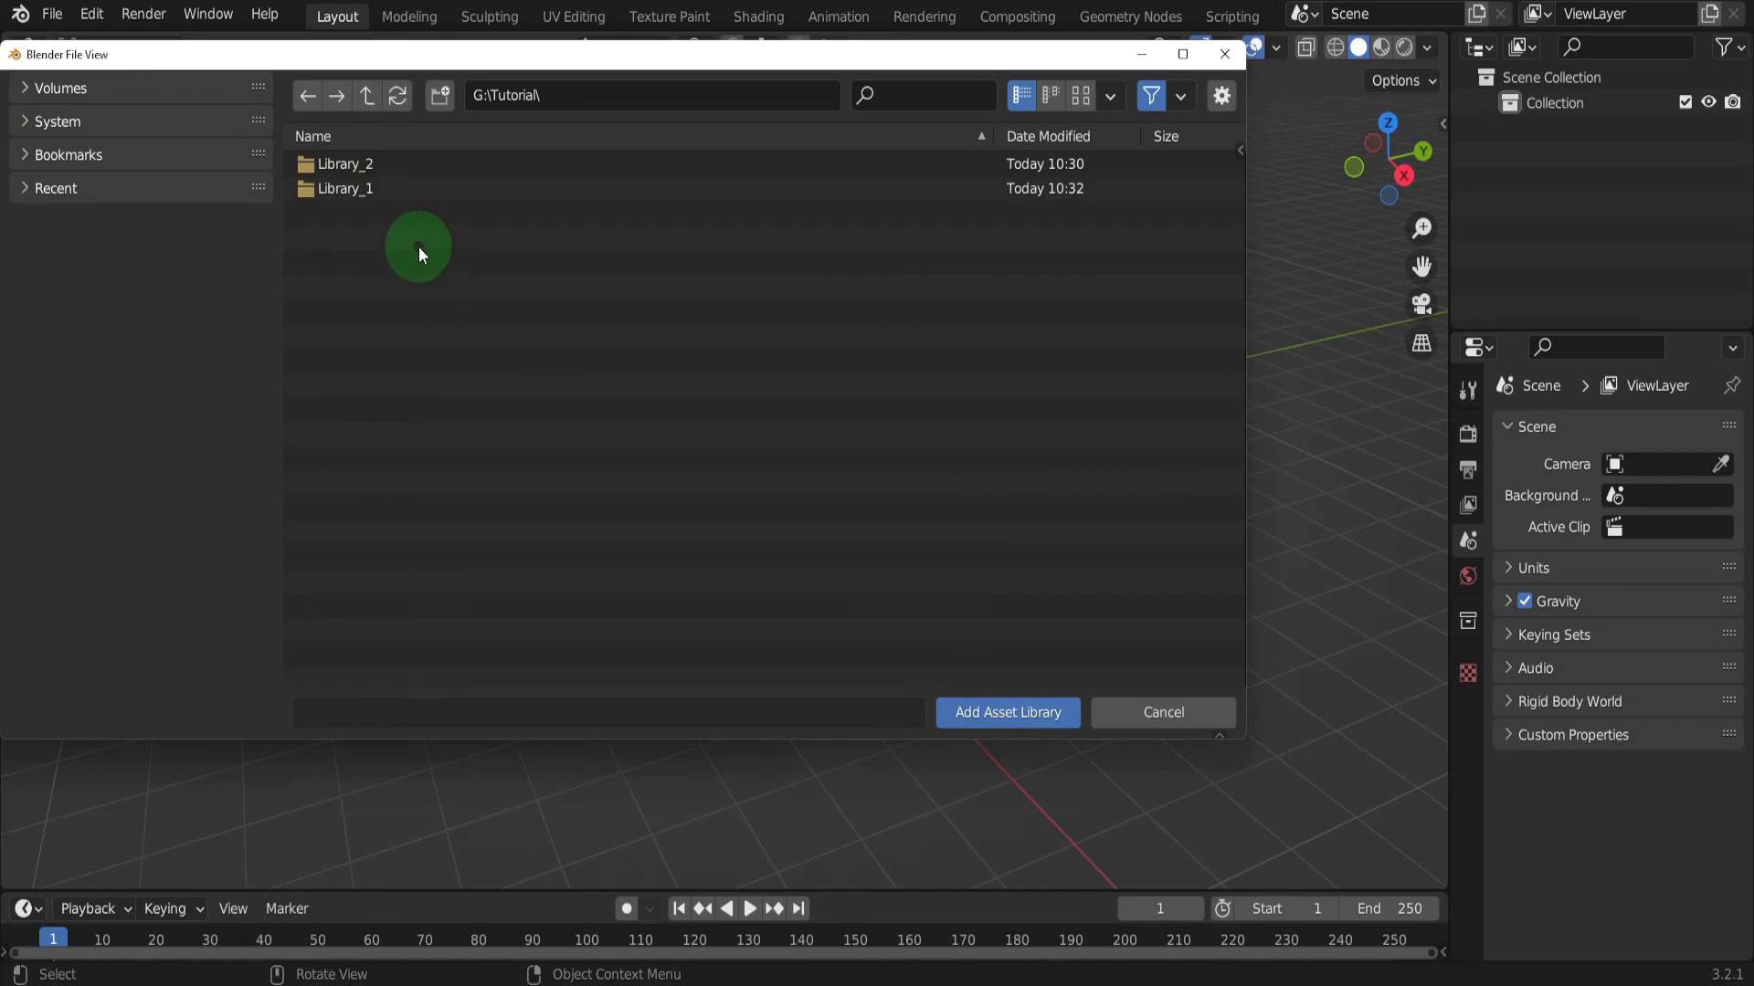
left_click(342, 191)
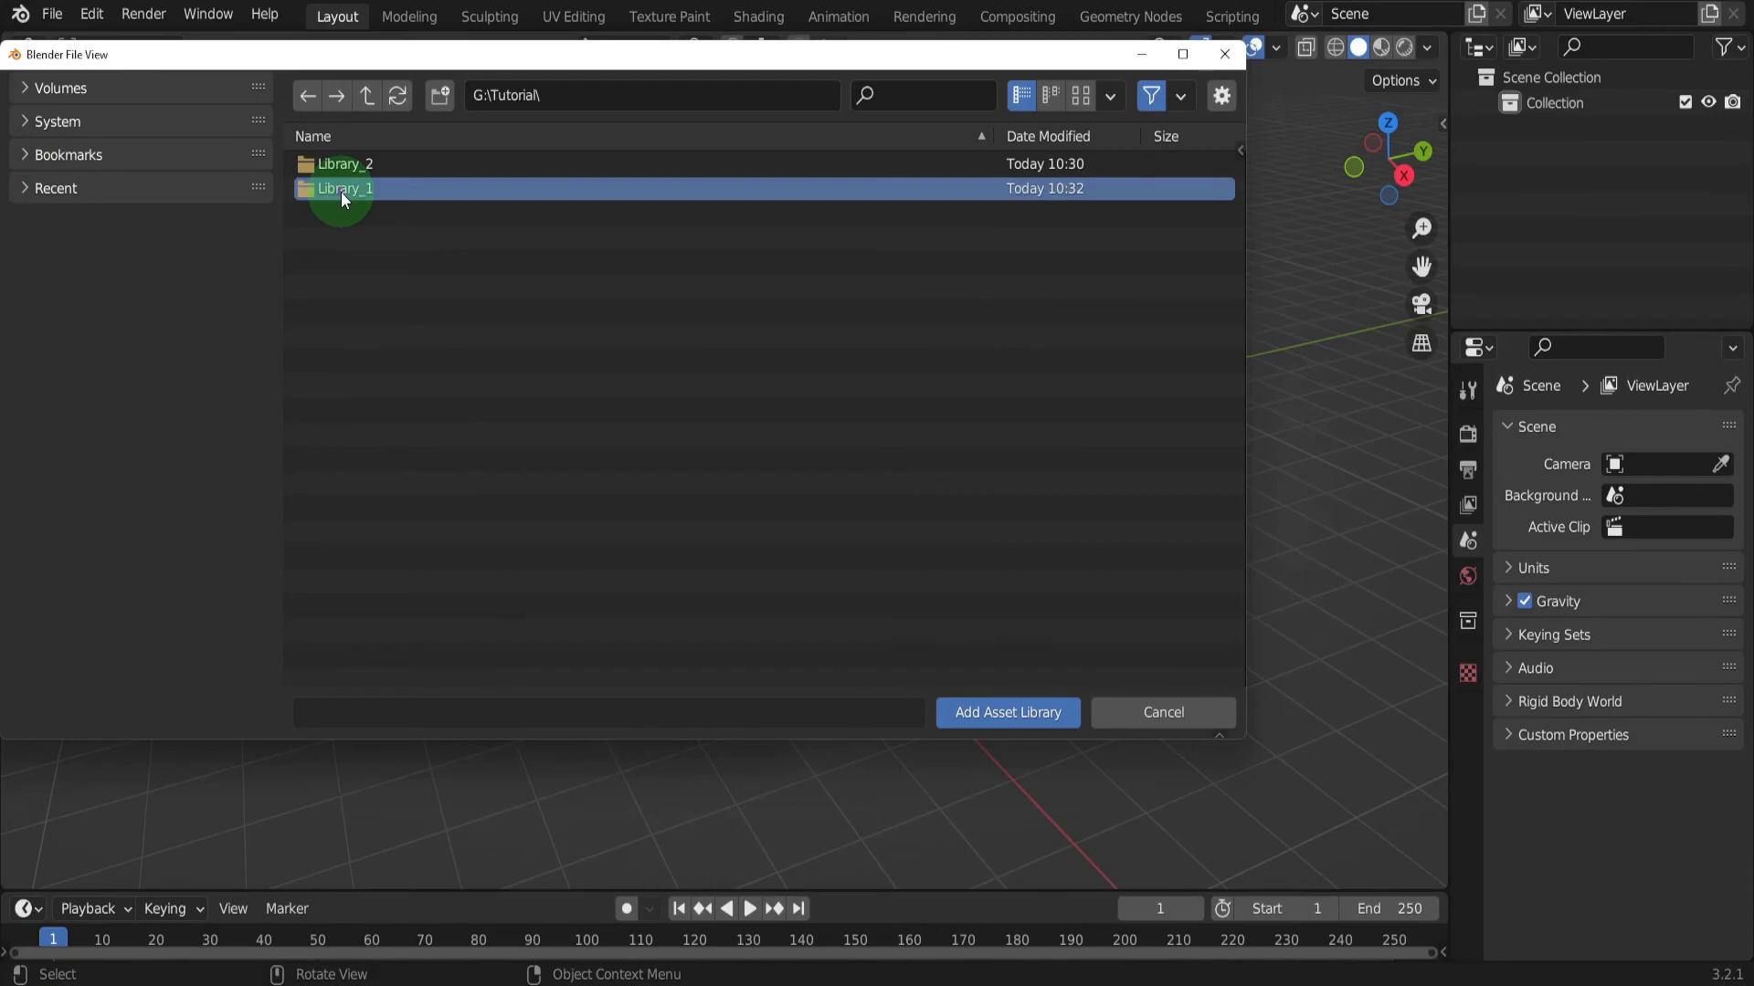
left_click(993, 714)
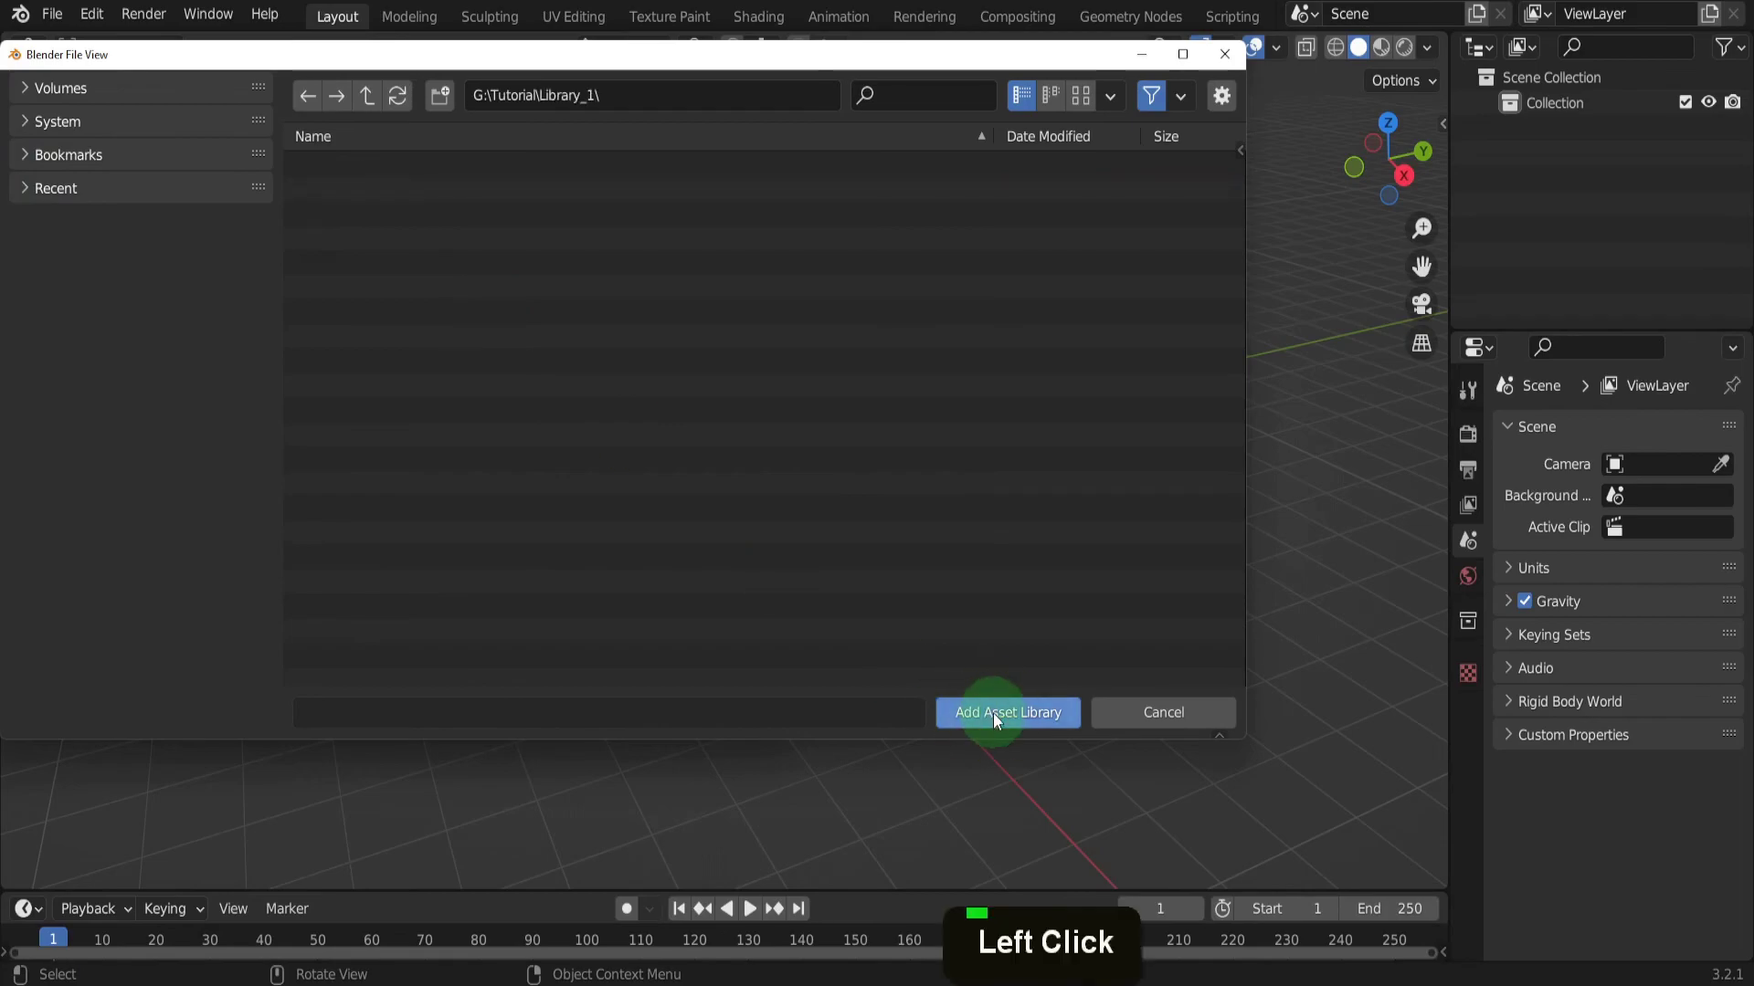
left_click(972, 708)
Rename the Library_1 asset library as Arch_Assets
left_click(324, 647)
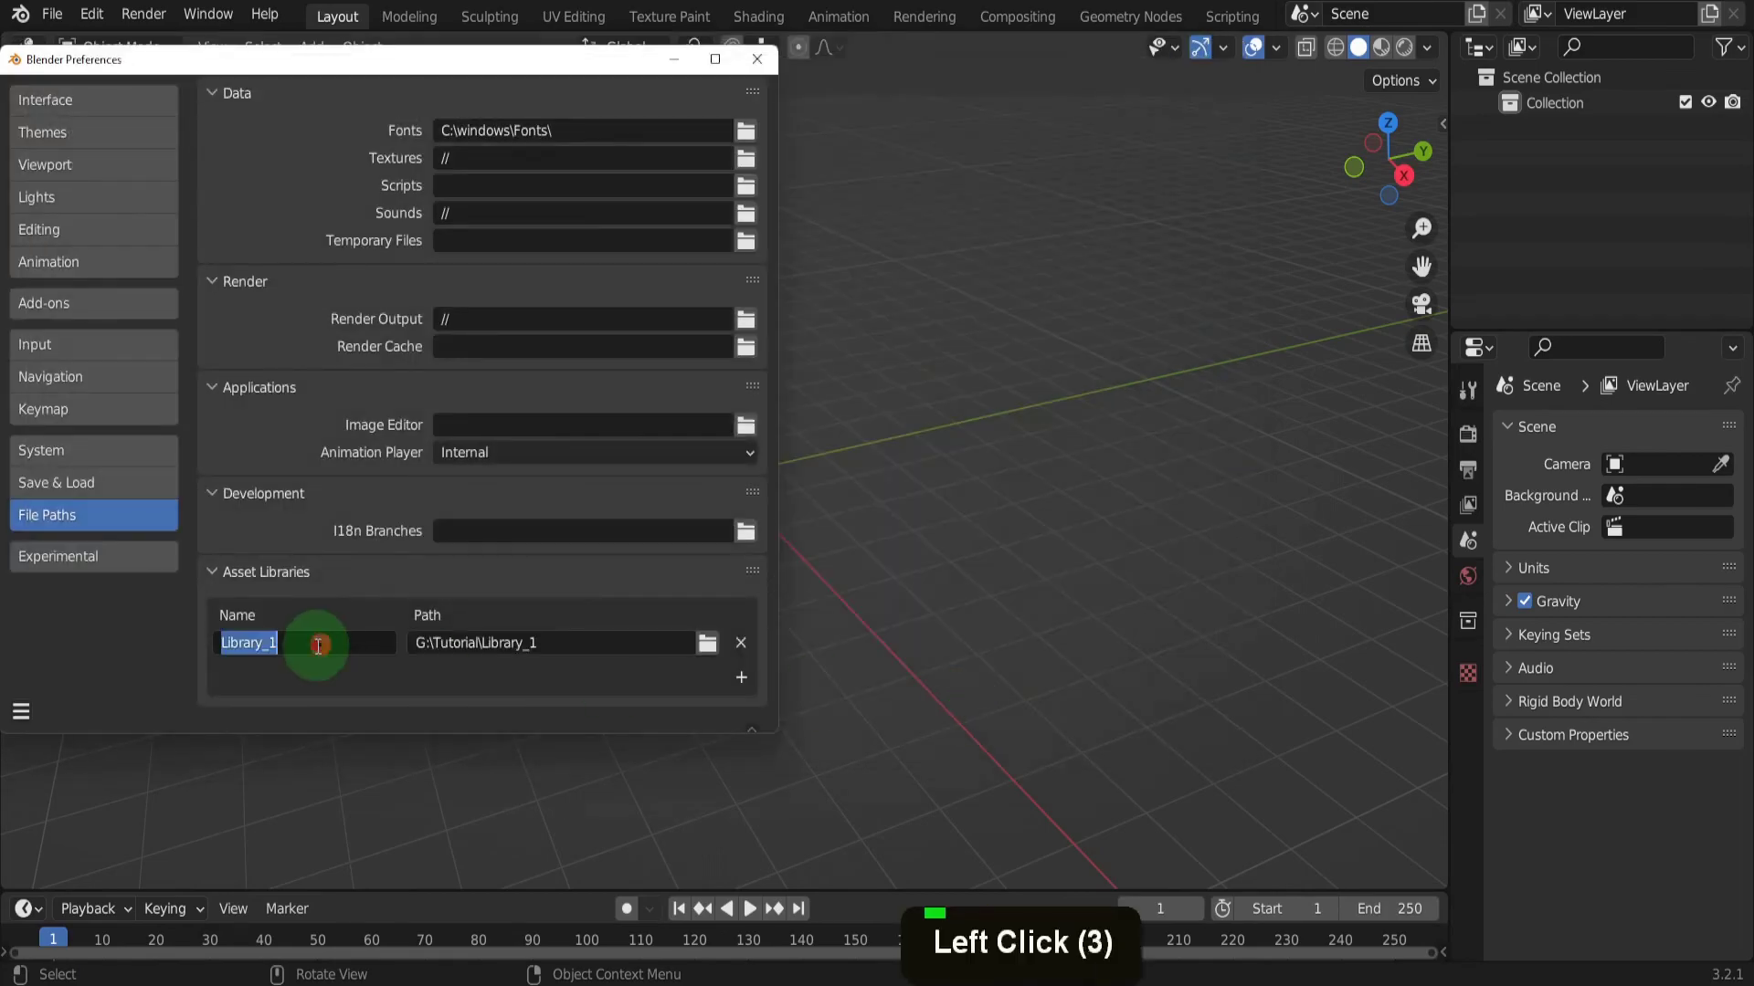
type("Arch_Assets")
key("Return")
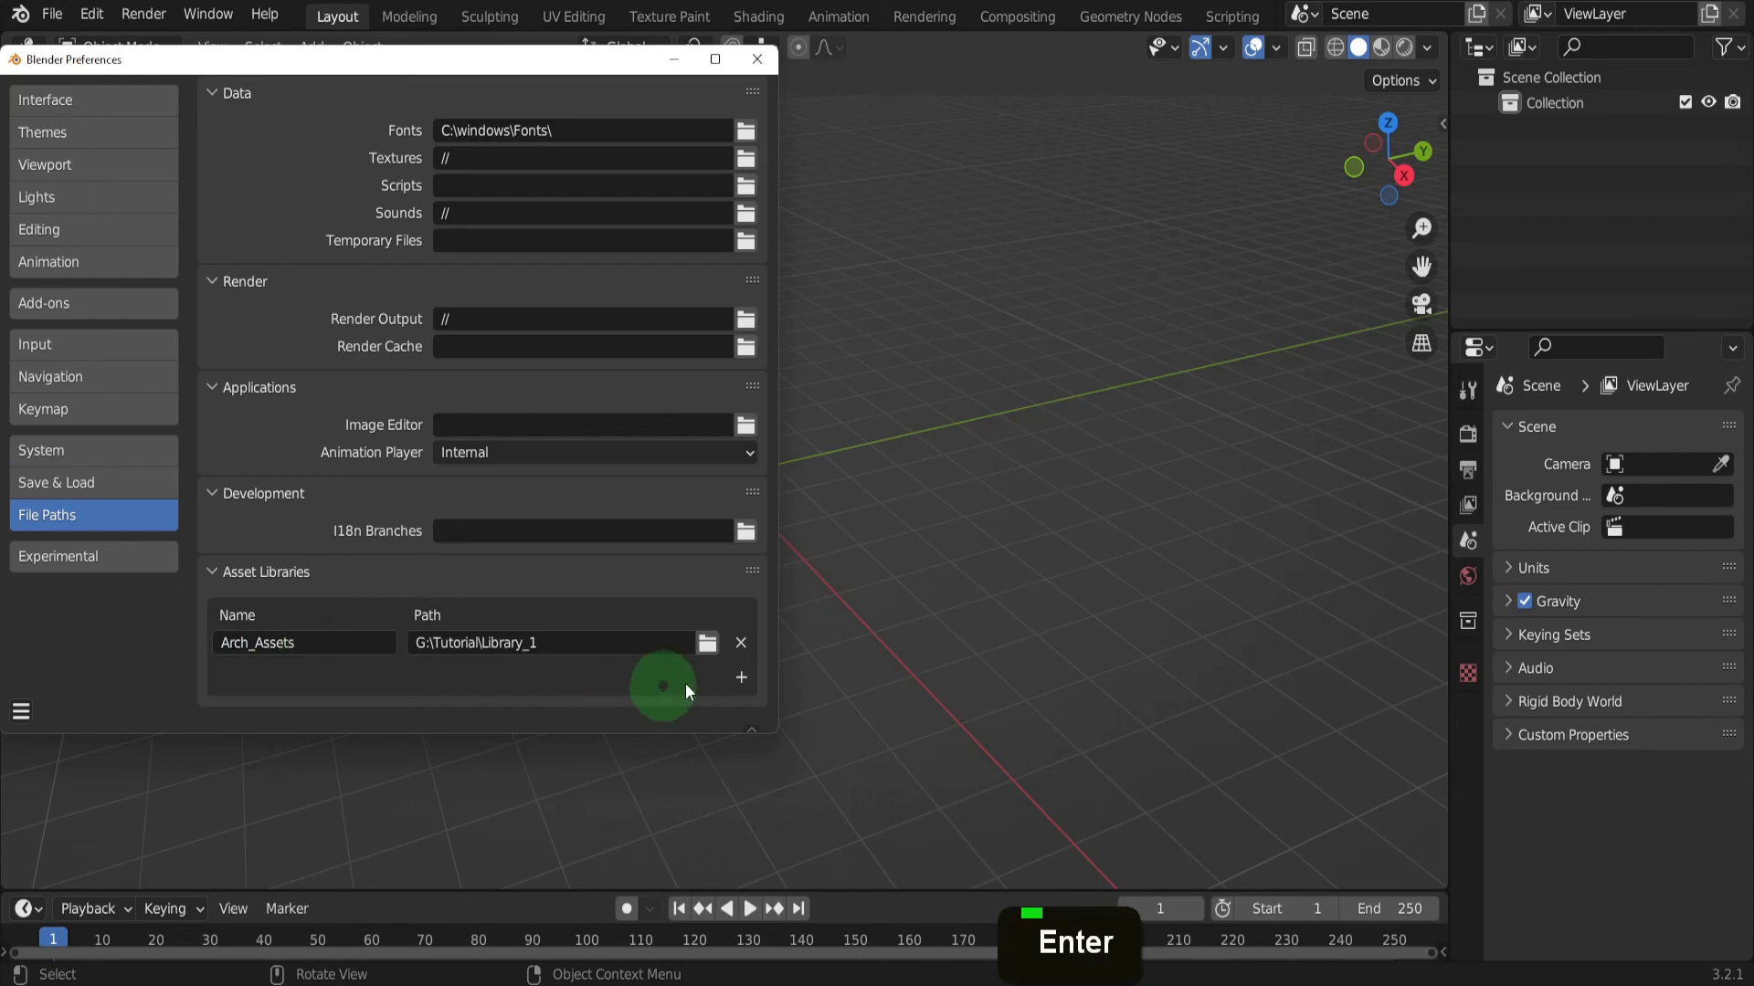
Add the G:\Tutorial\Library_2 folder as a second asset library
left_click(741, 679)
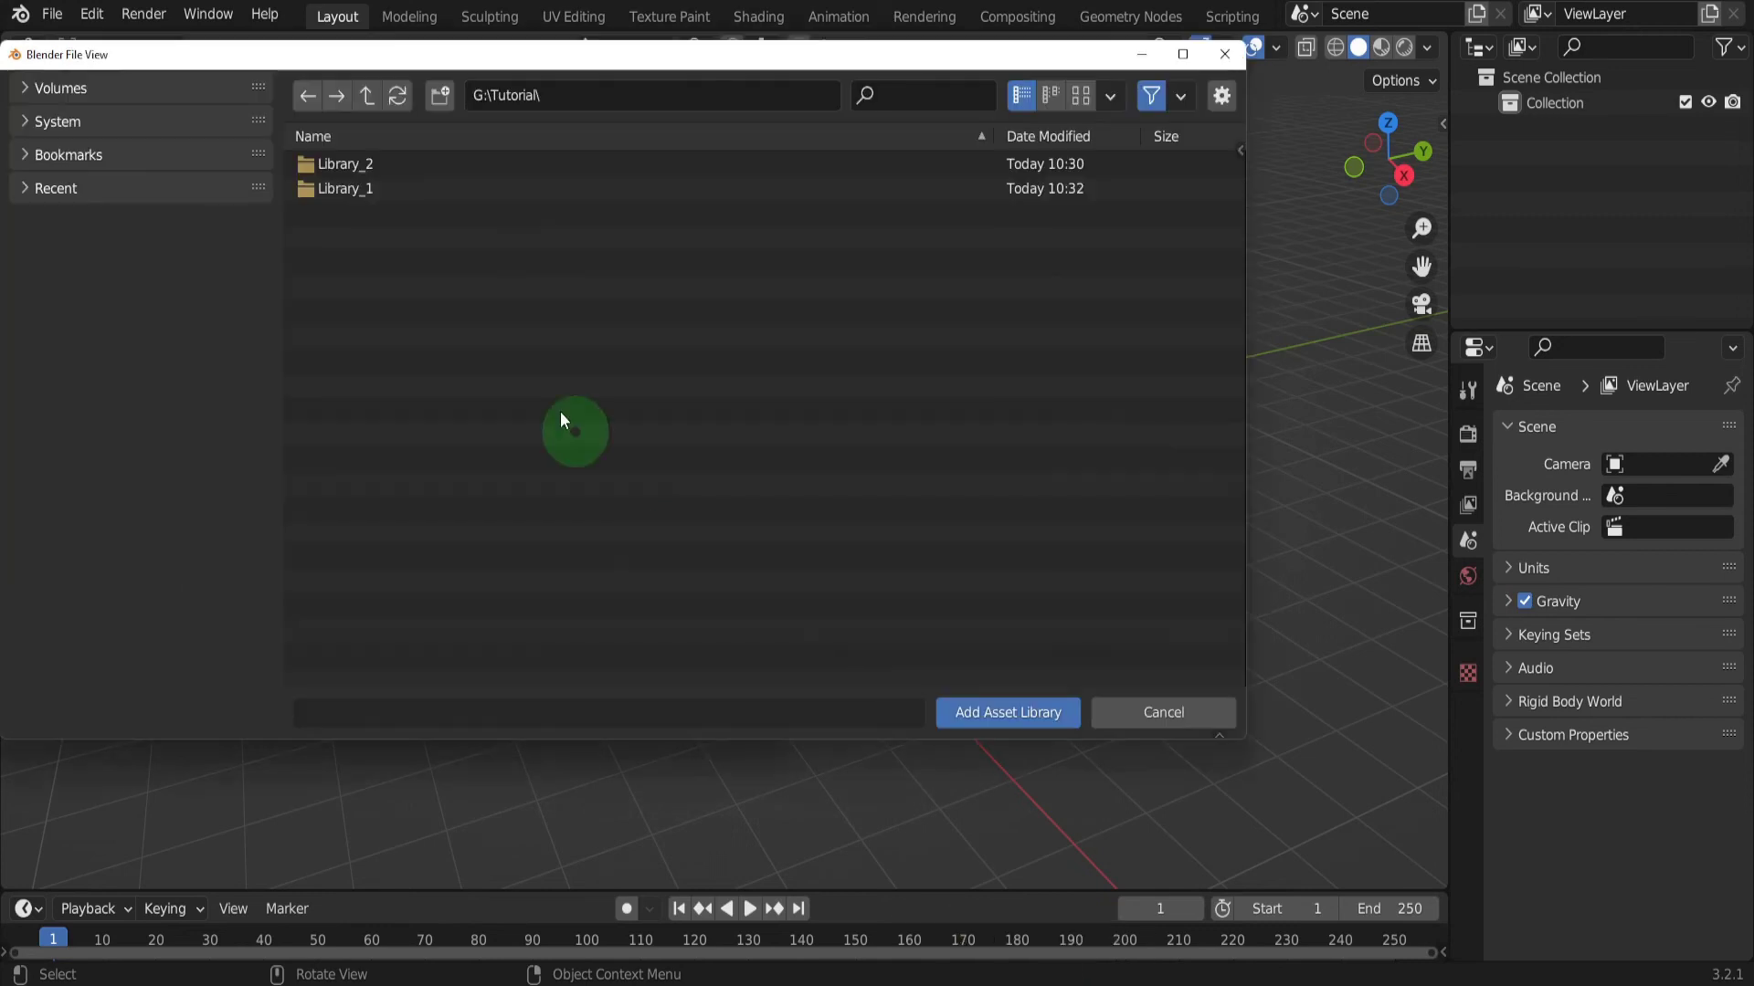
left_click(353, 166)
double_click(356, 170)
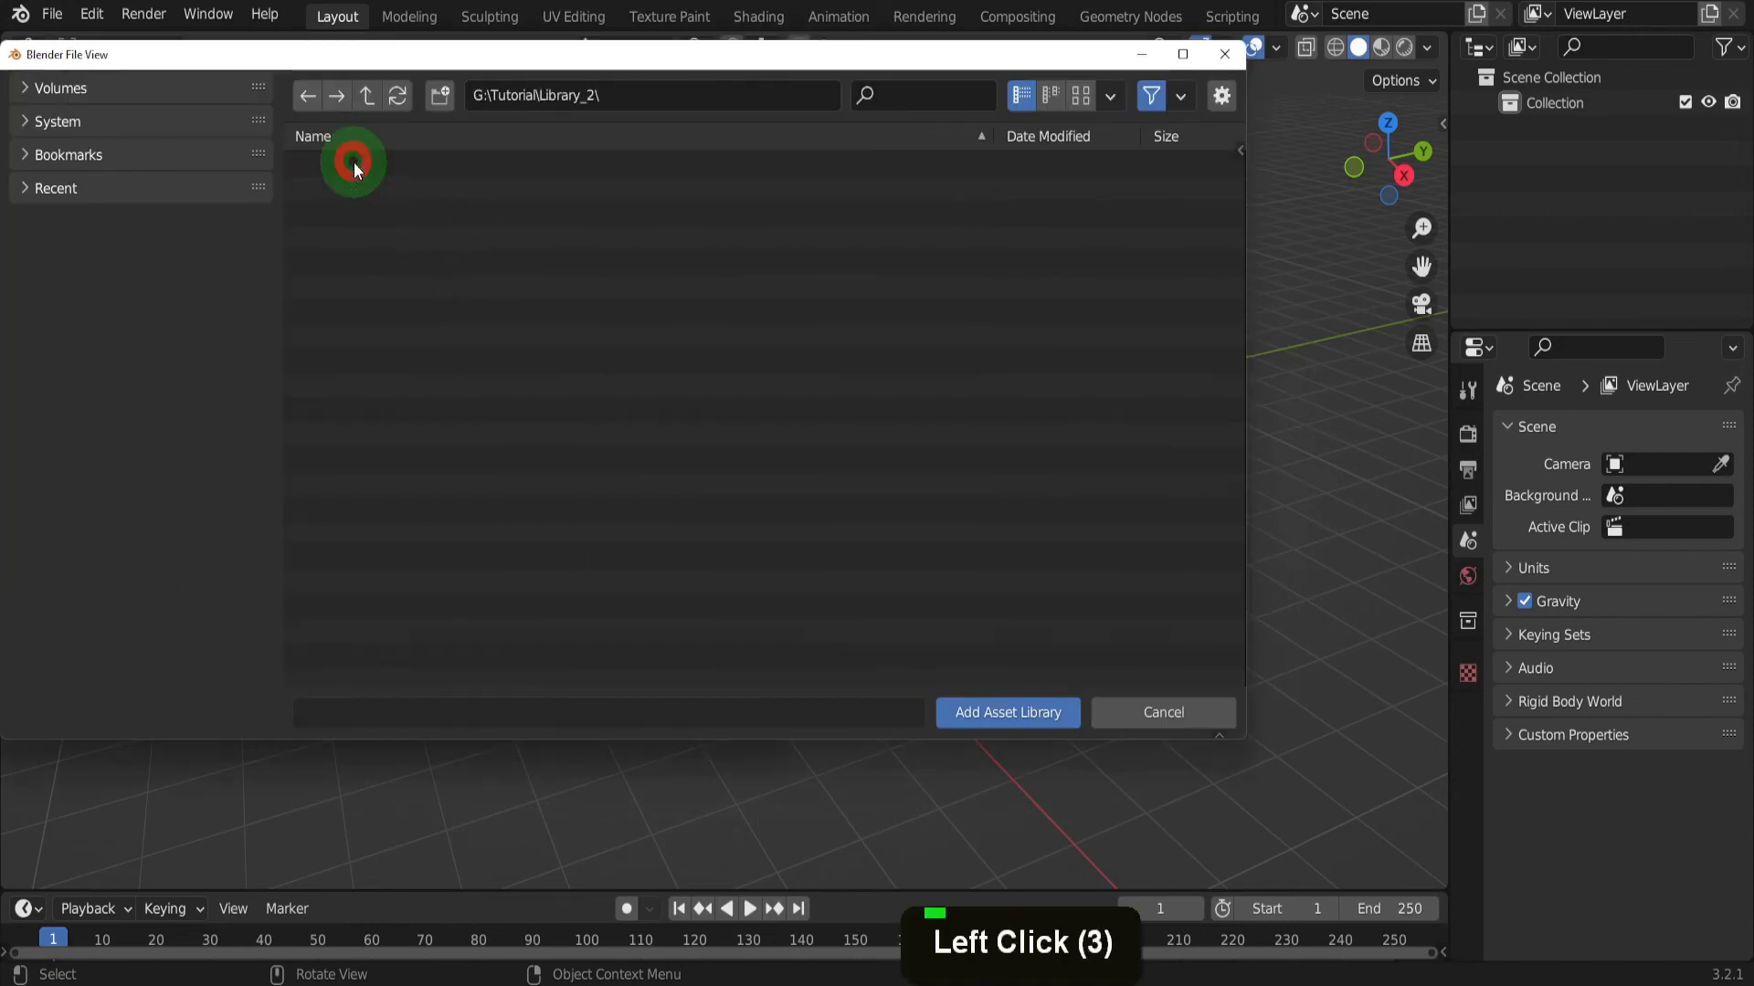
left_click(964, 714)
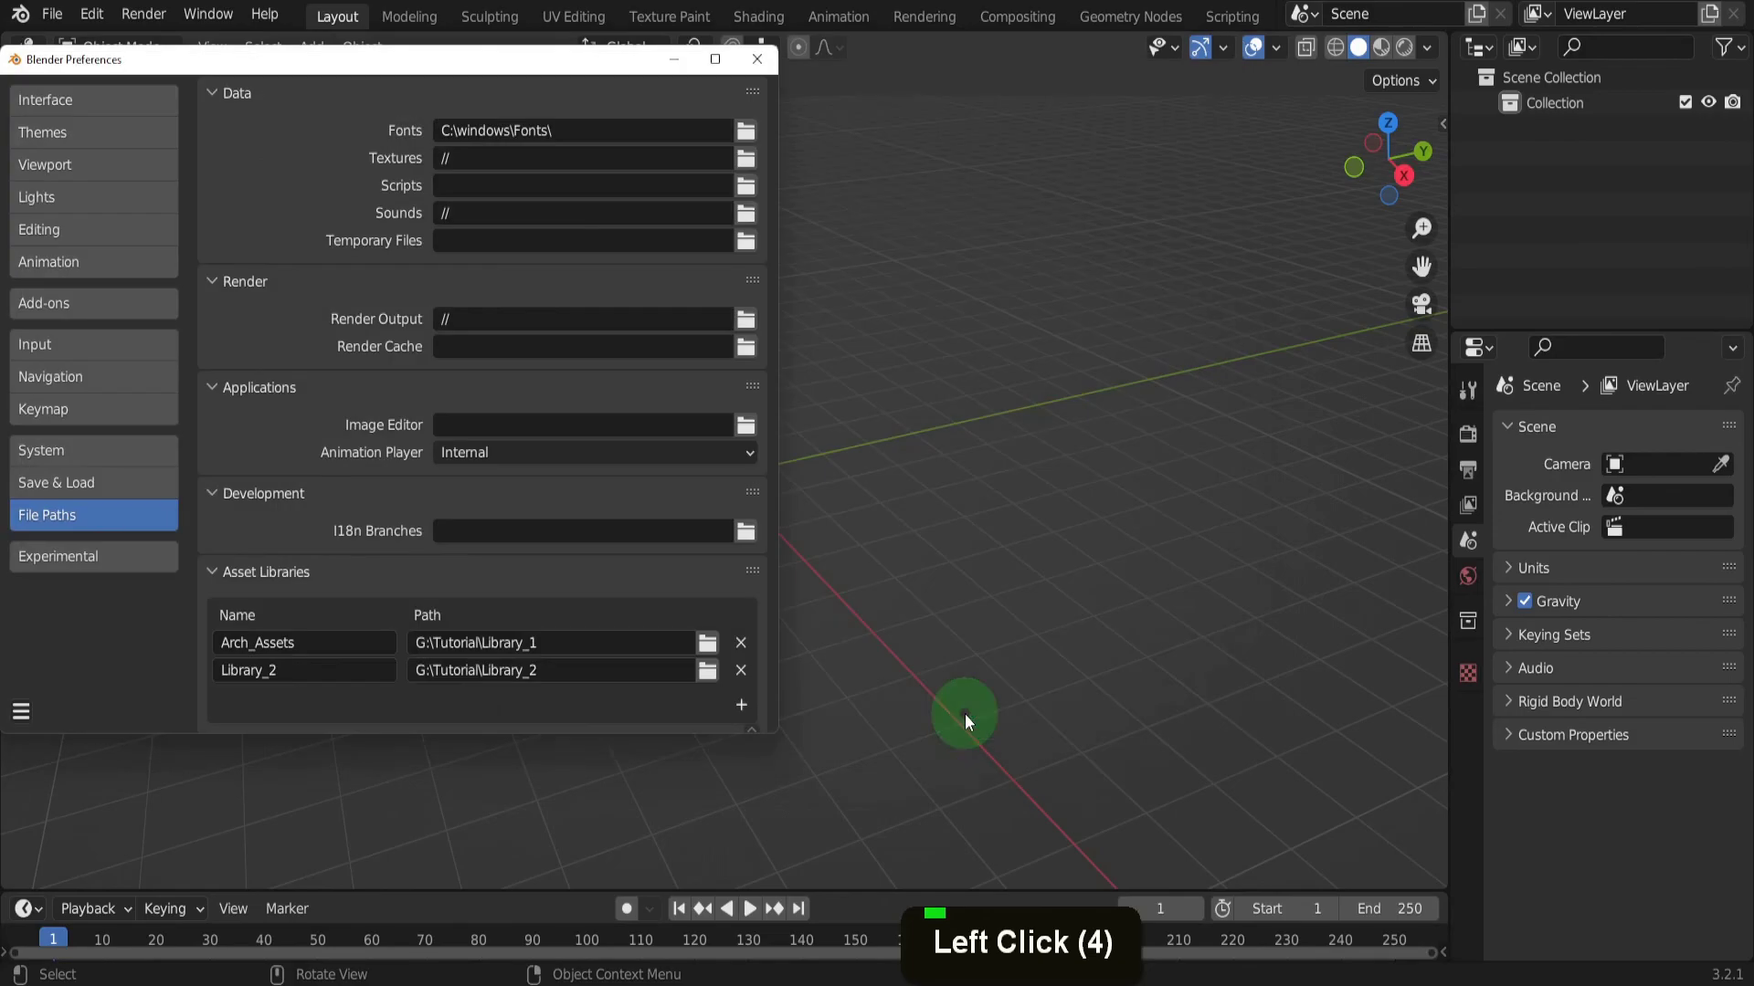
Rename the Library_2 asset library as Cube Diorama and close the preferences
left_click(353, 672)
type("Cu")
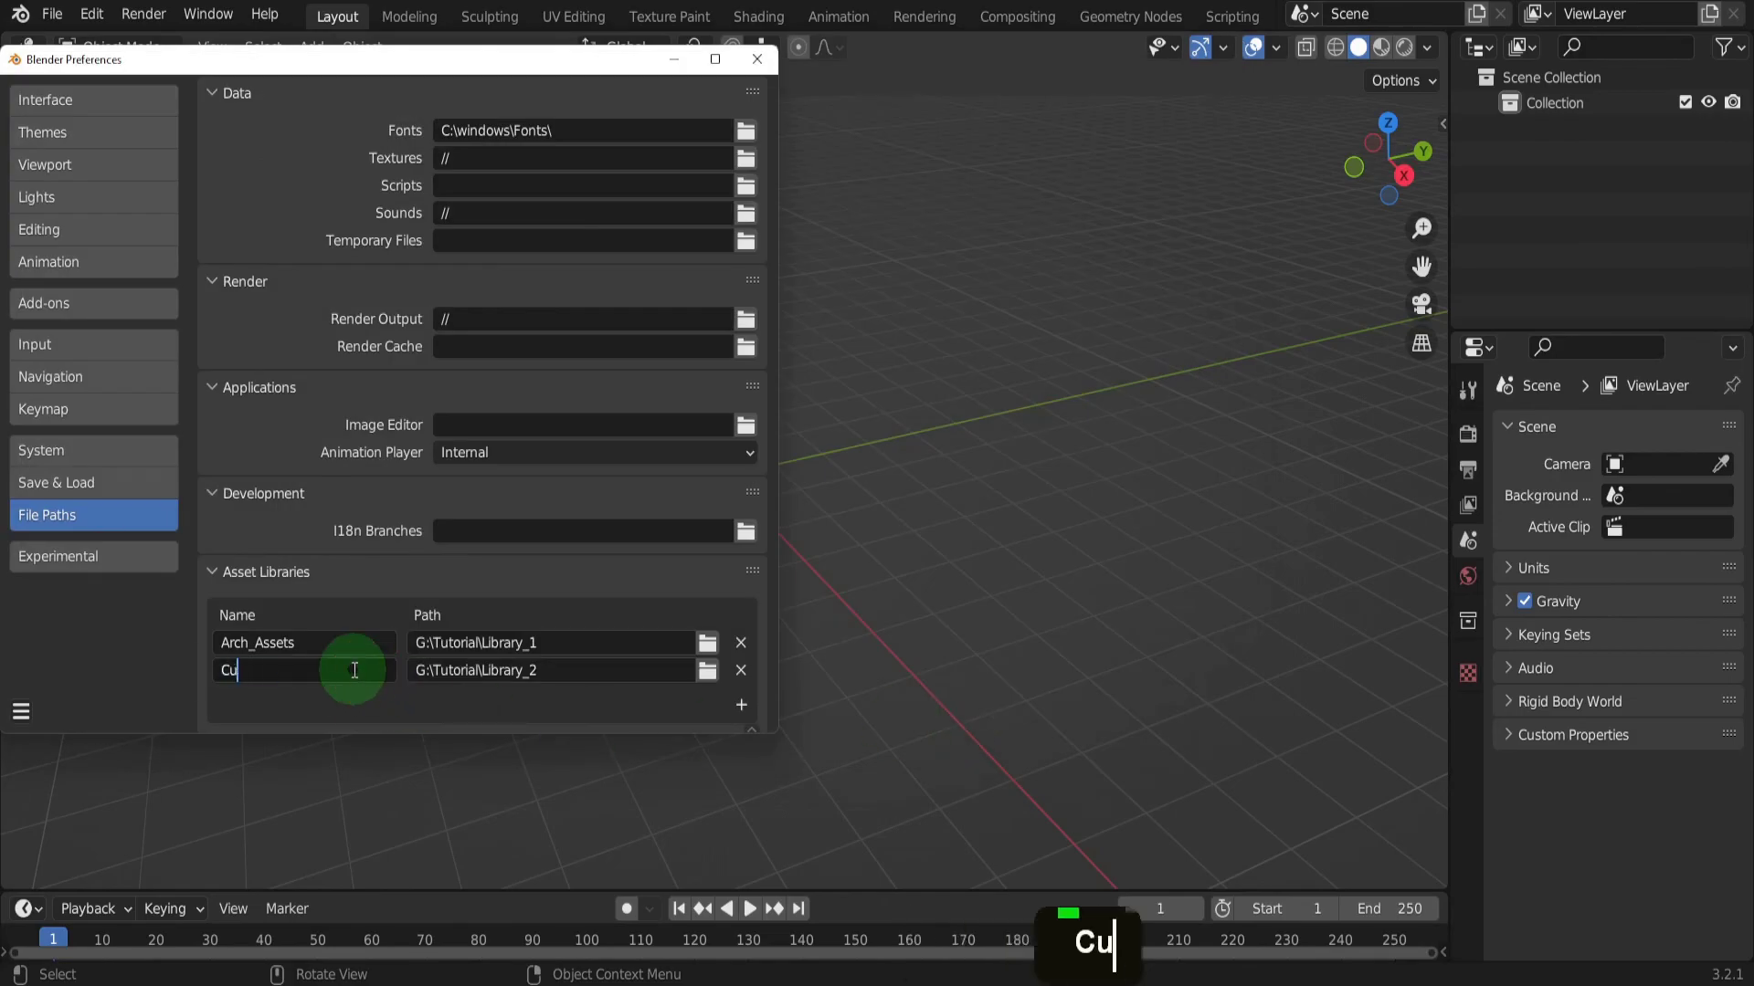
type("be Diorama")
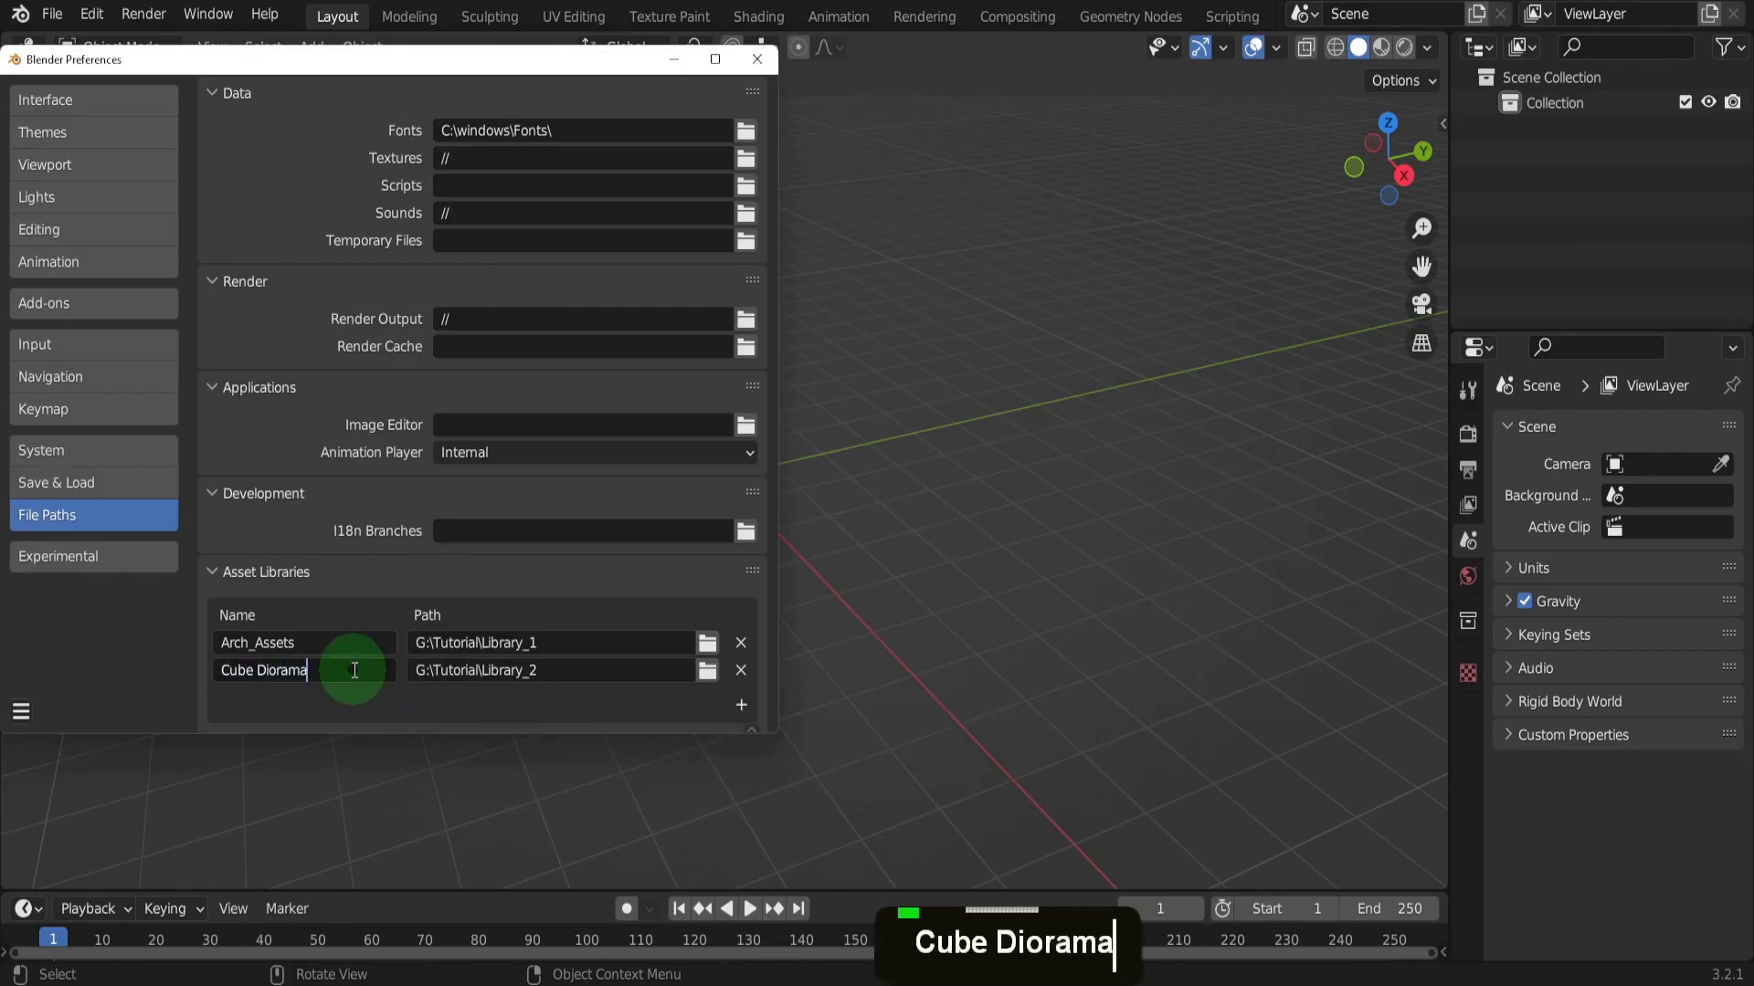
key("Return")
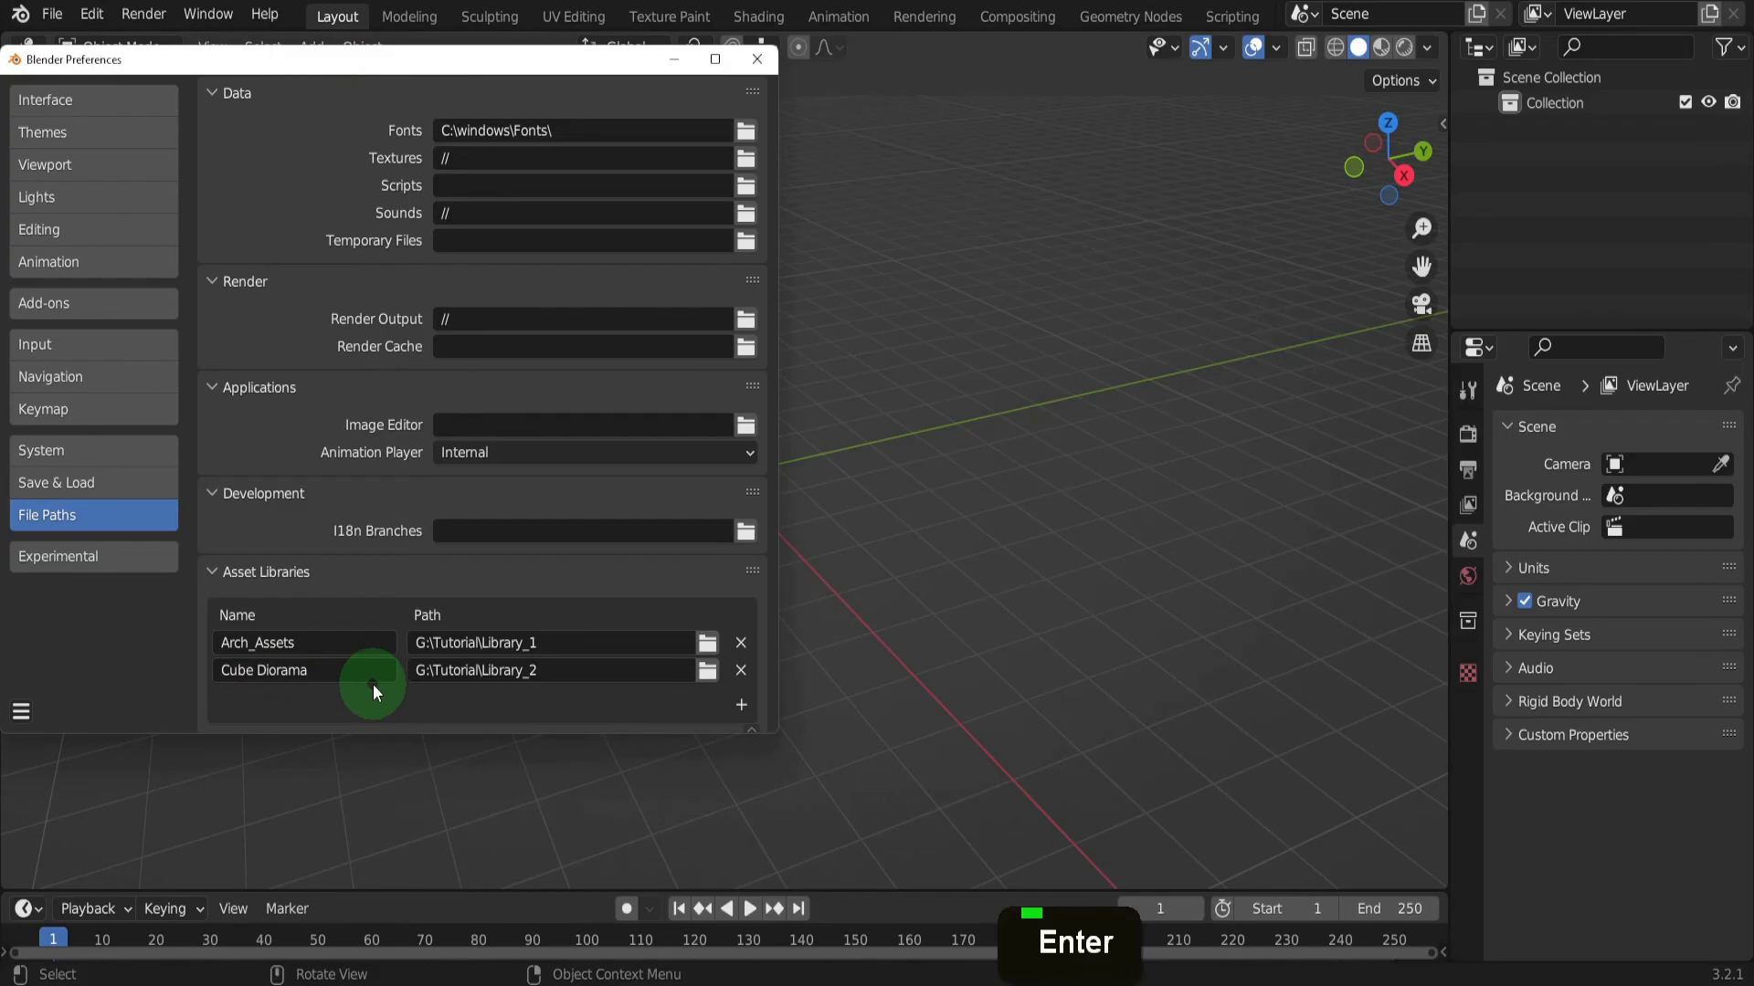
left_click(757, 60)
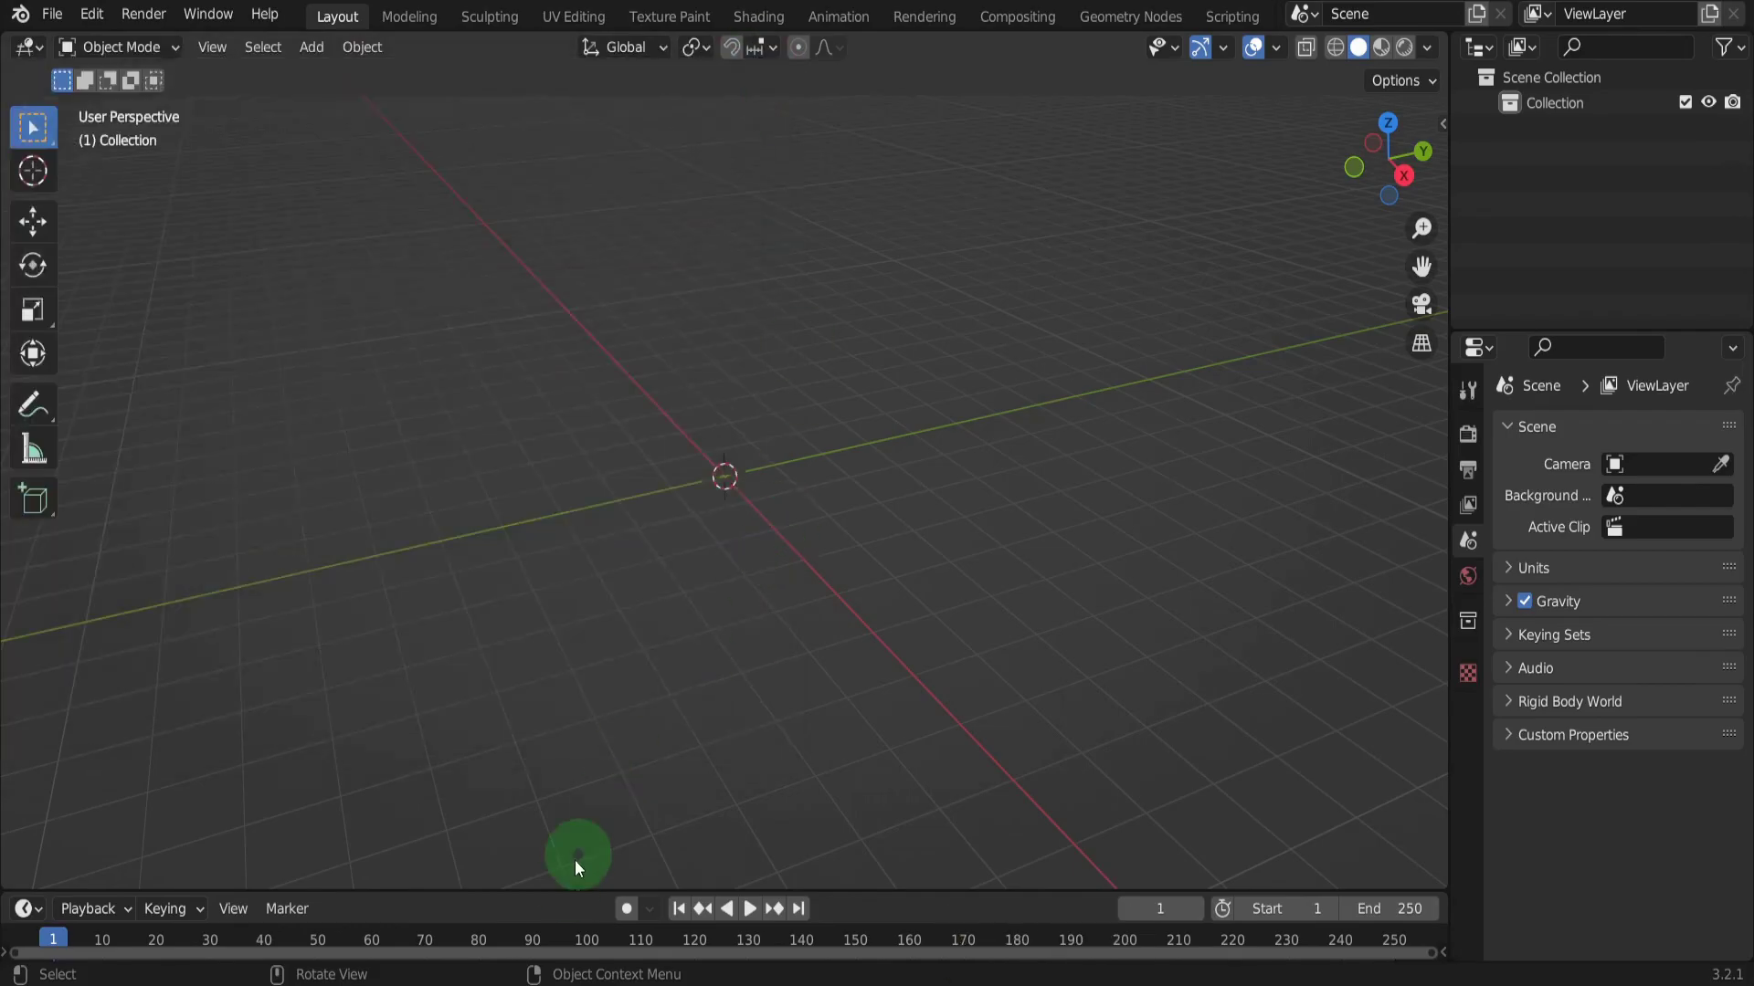
Enlarge the timeline area, change it to an Asset Browser and display the Arch_Assets library
left_click_drag(567, 890, 565, 594)
left_click(33, 616)
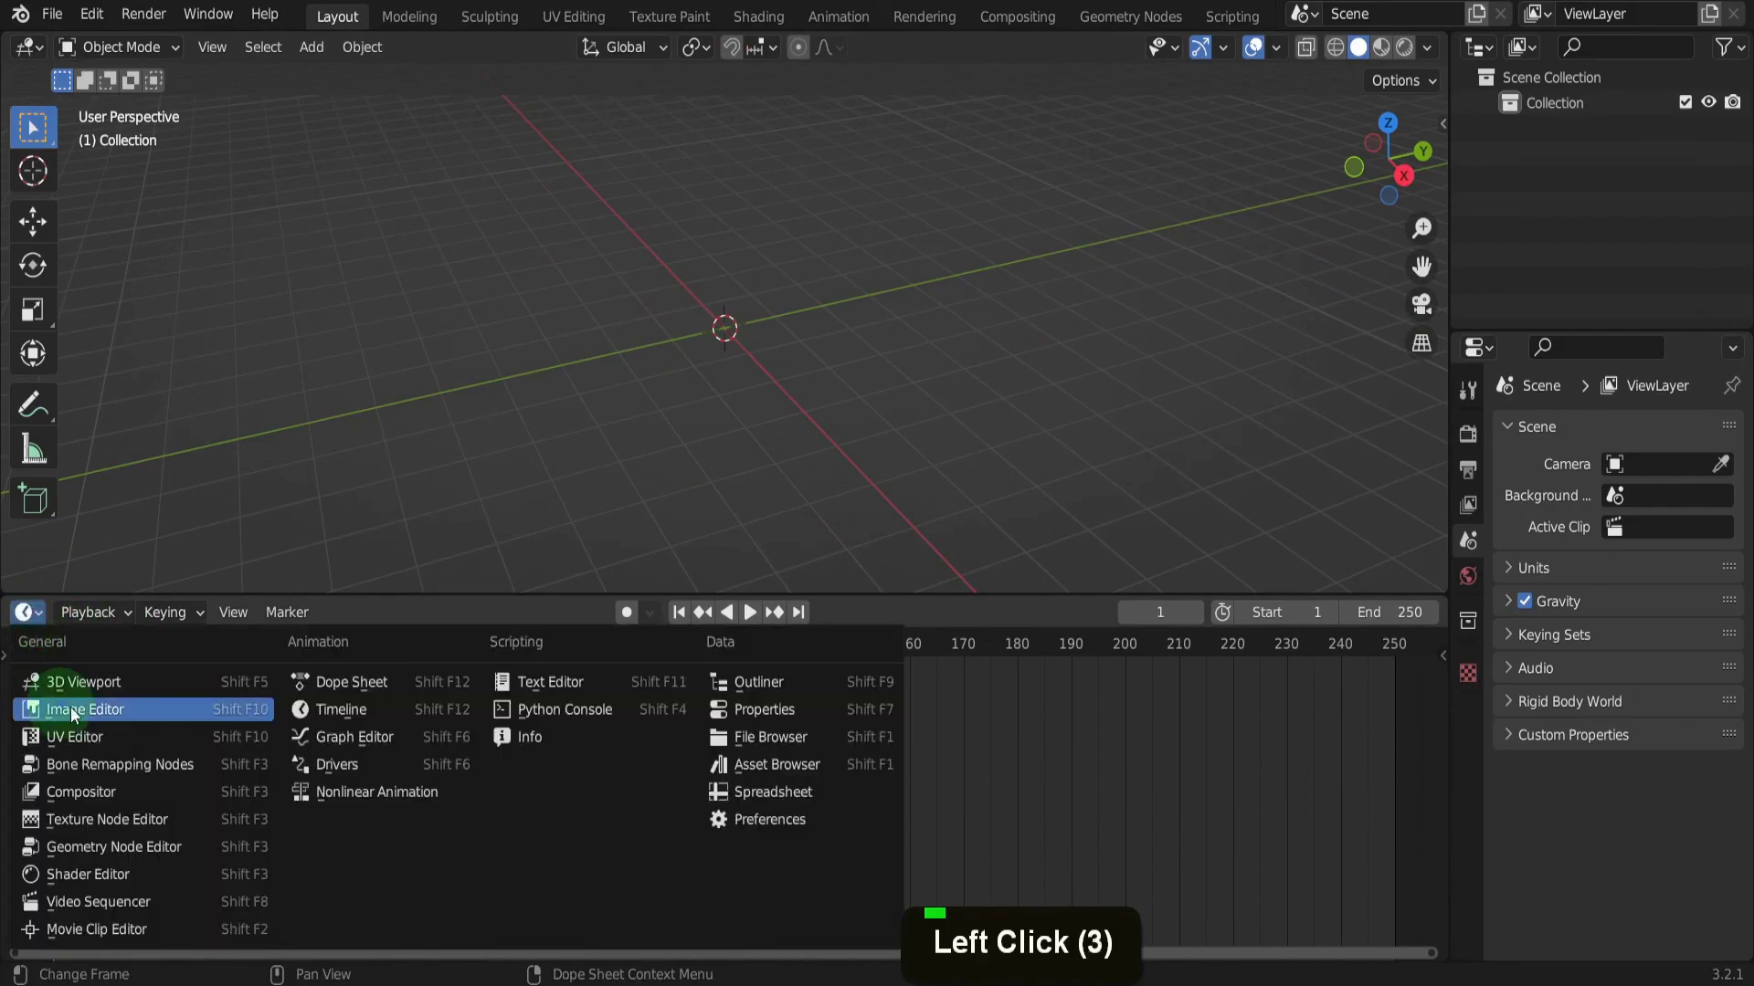
left_click(756, 764)
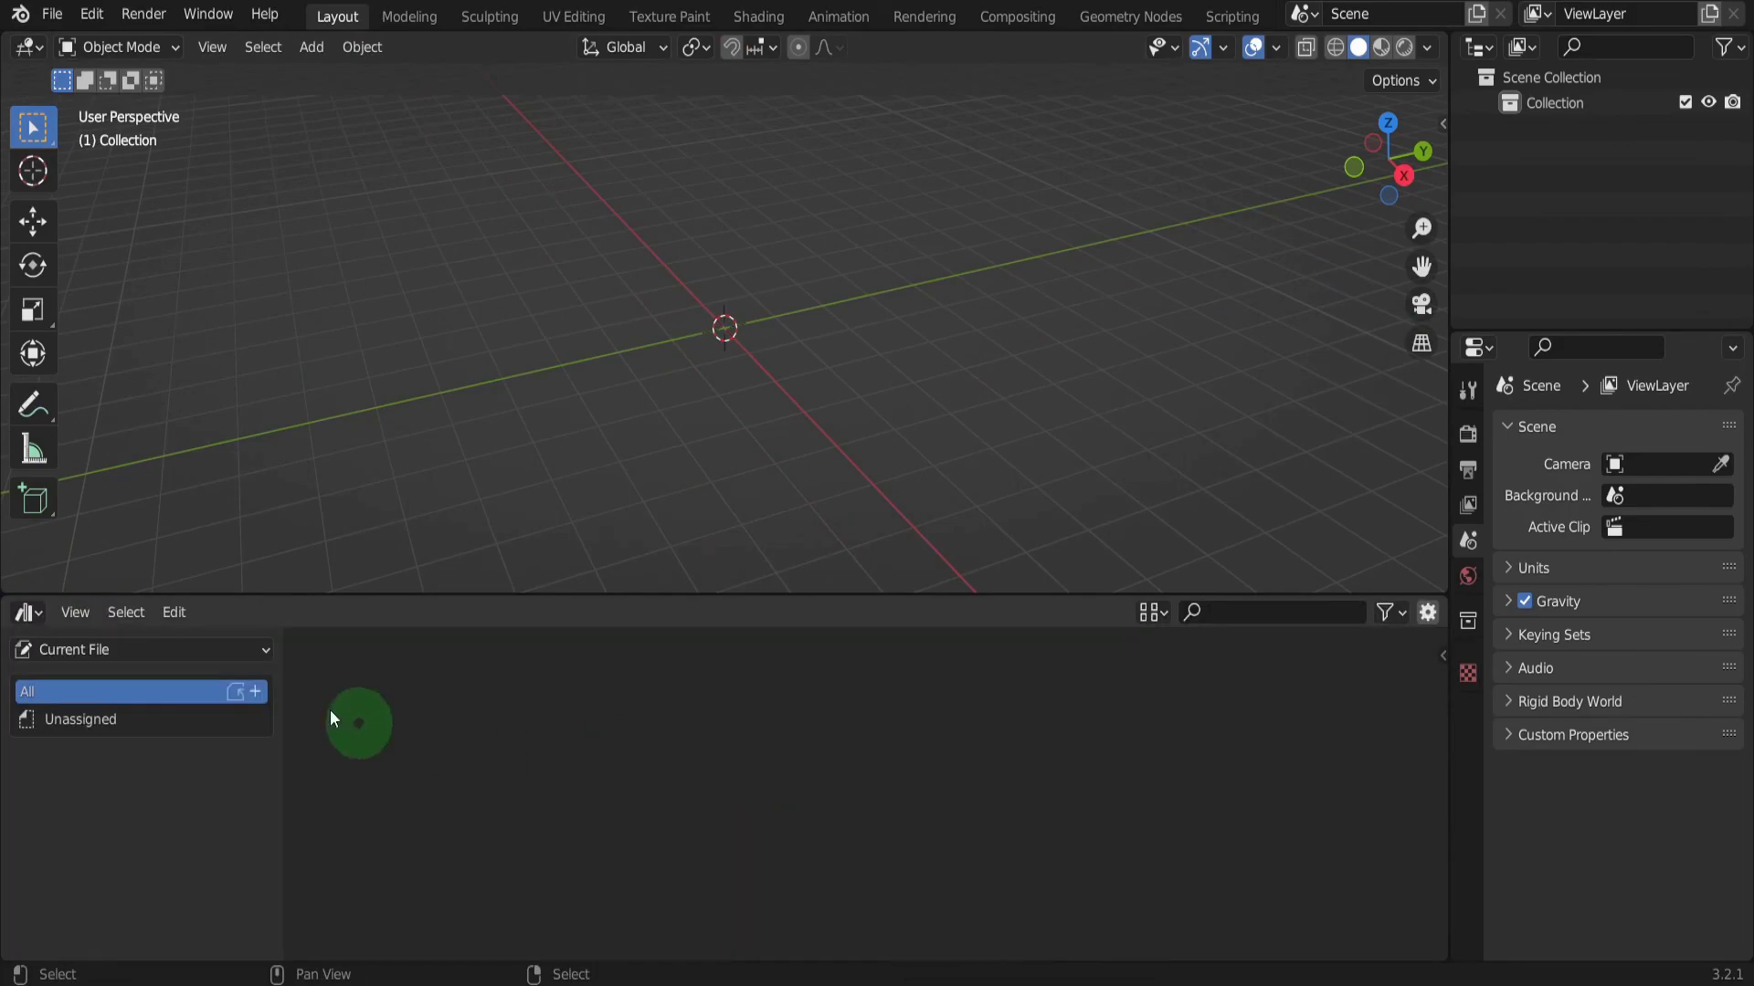
left_click(255, 653)
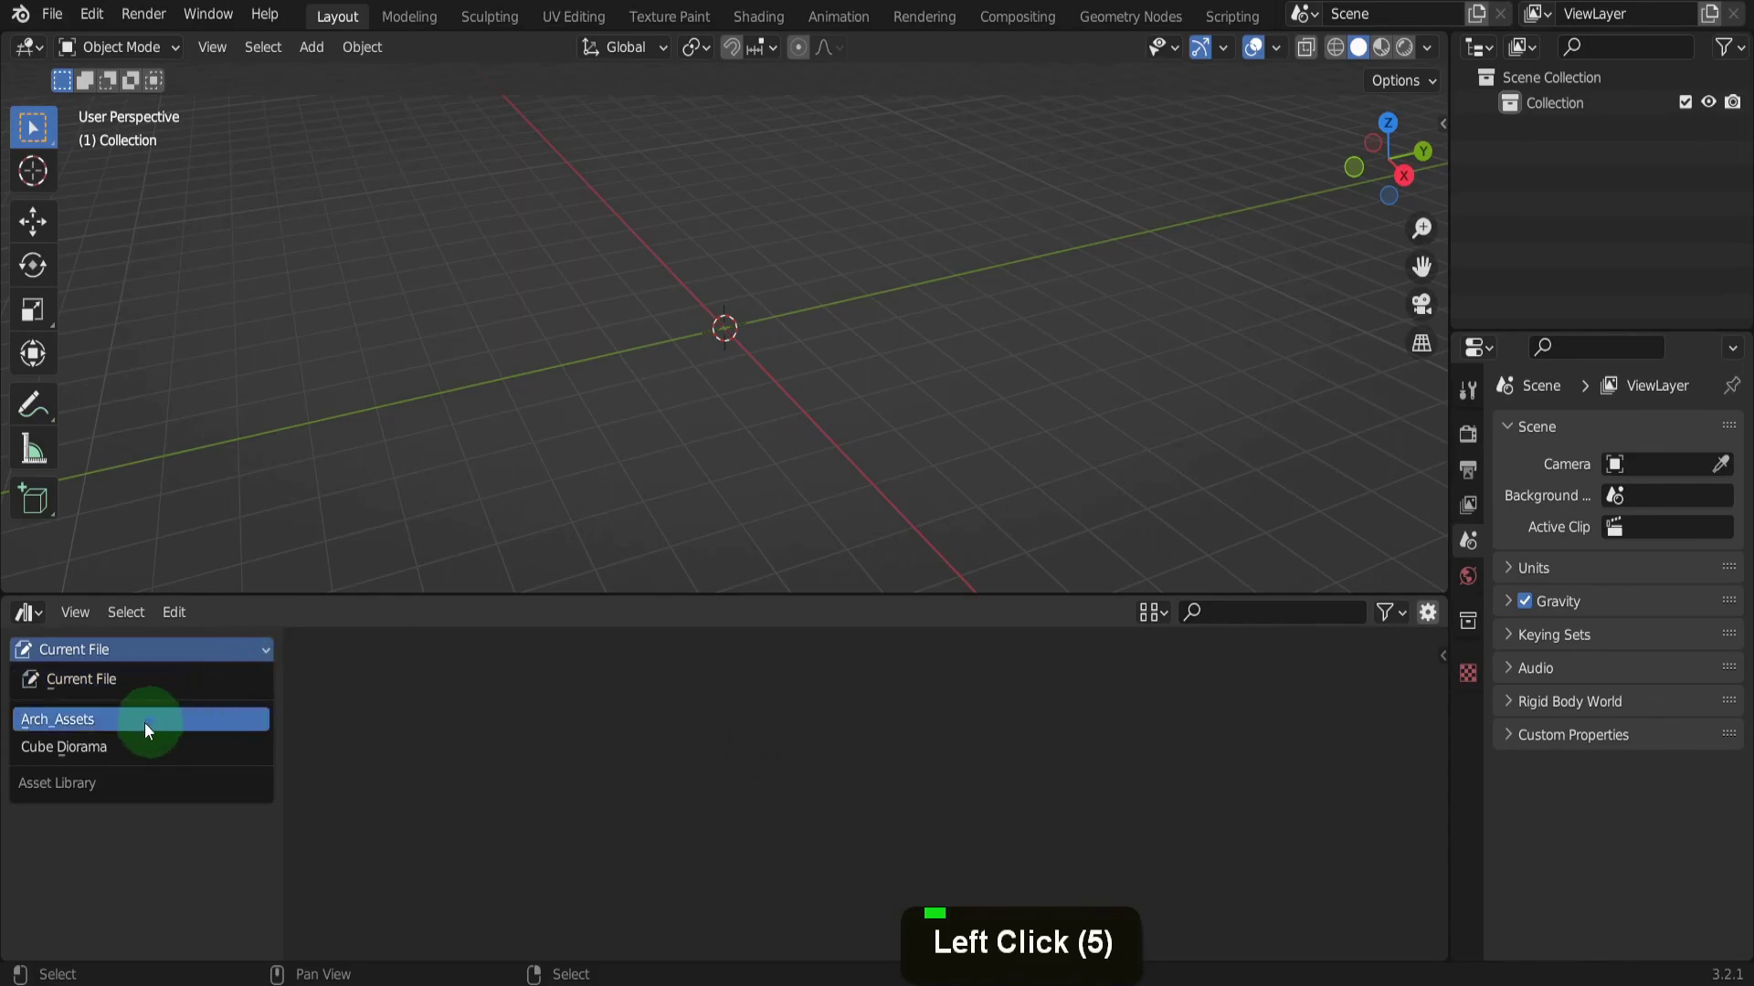
left_click(90, 722)
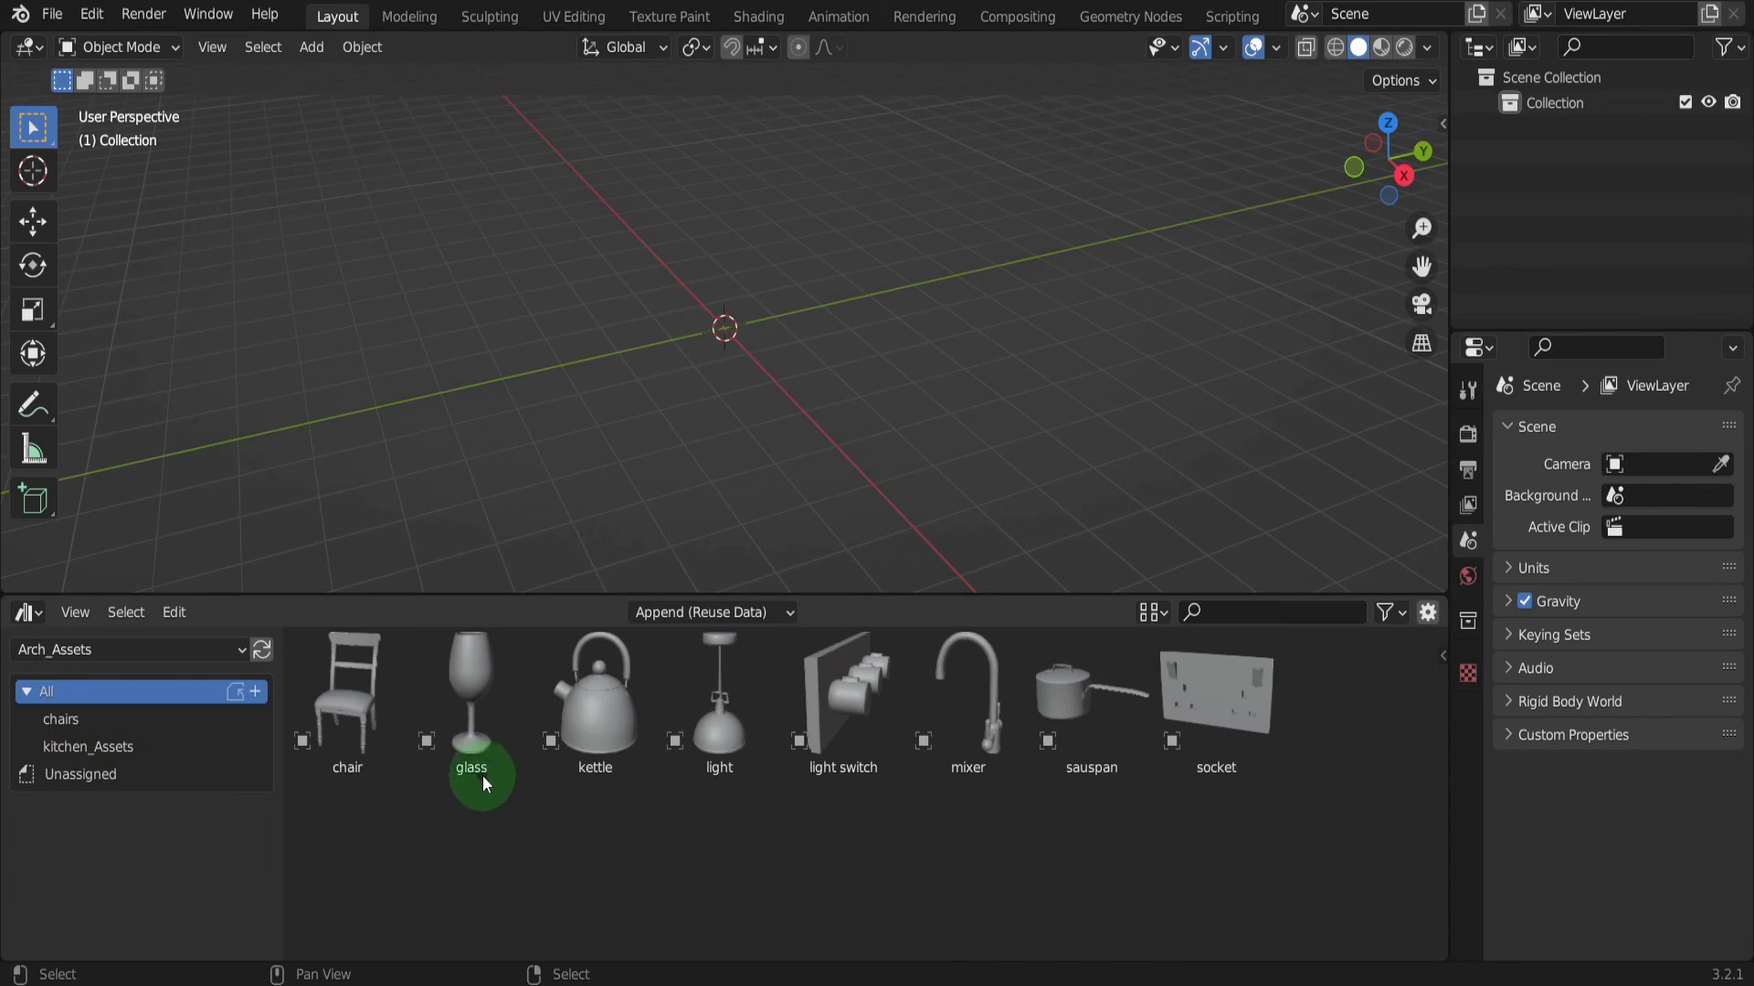
Browse the assets in the chairs catalog and leave the kitchen_Assets catalog selected
left_click(121, 721)
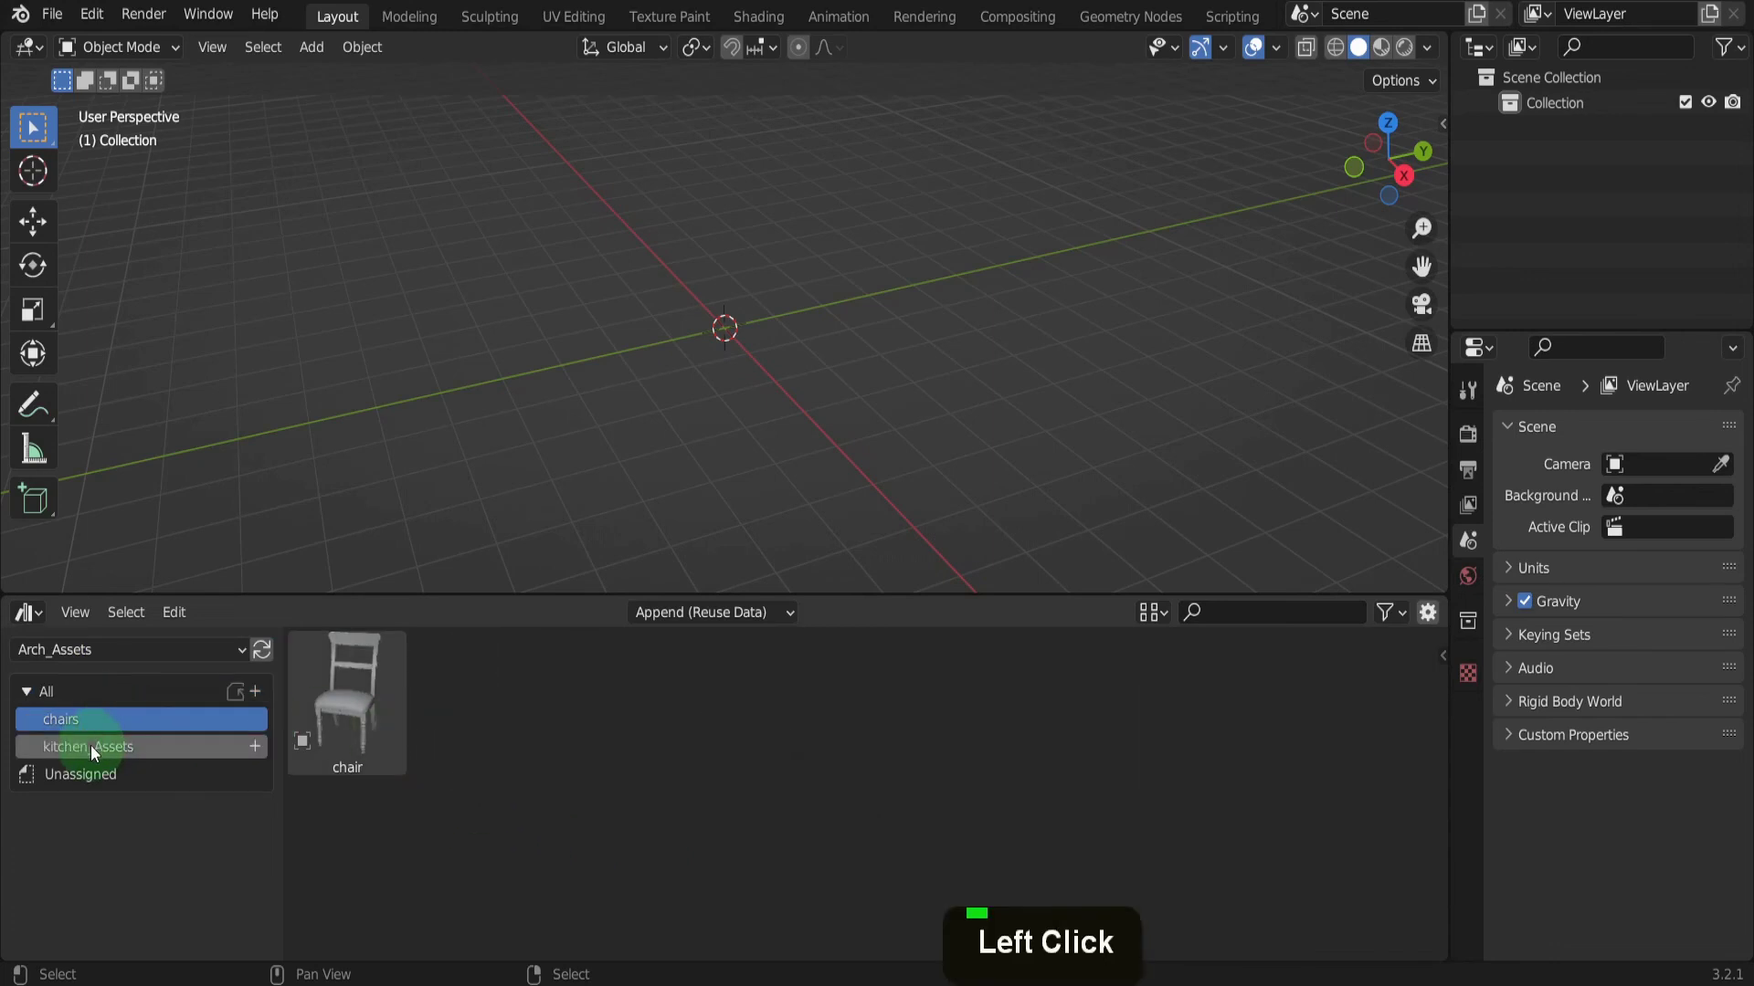
left_click(93, 745)
left_click(75, 728)
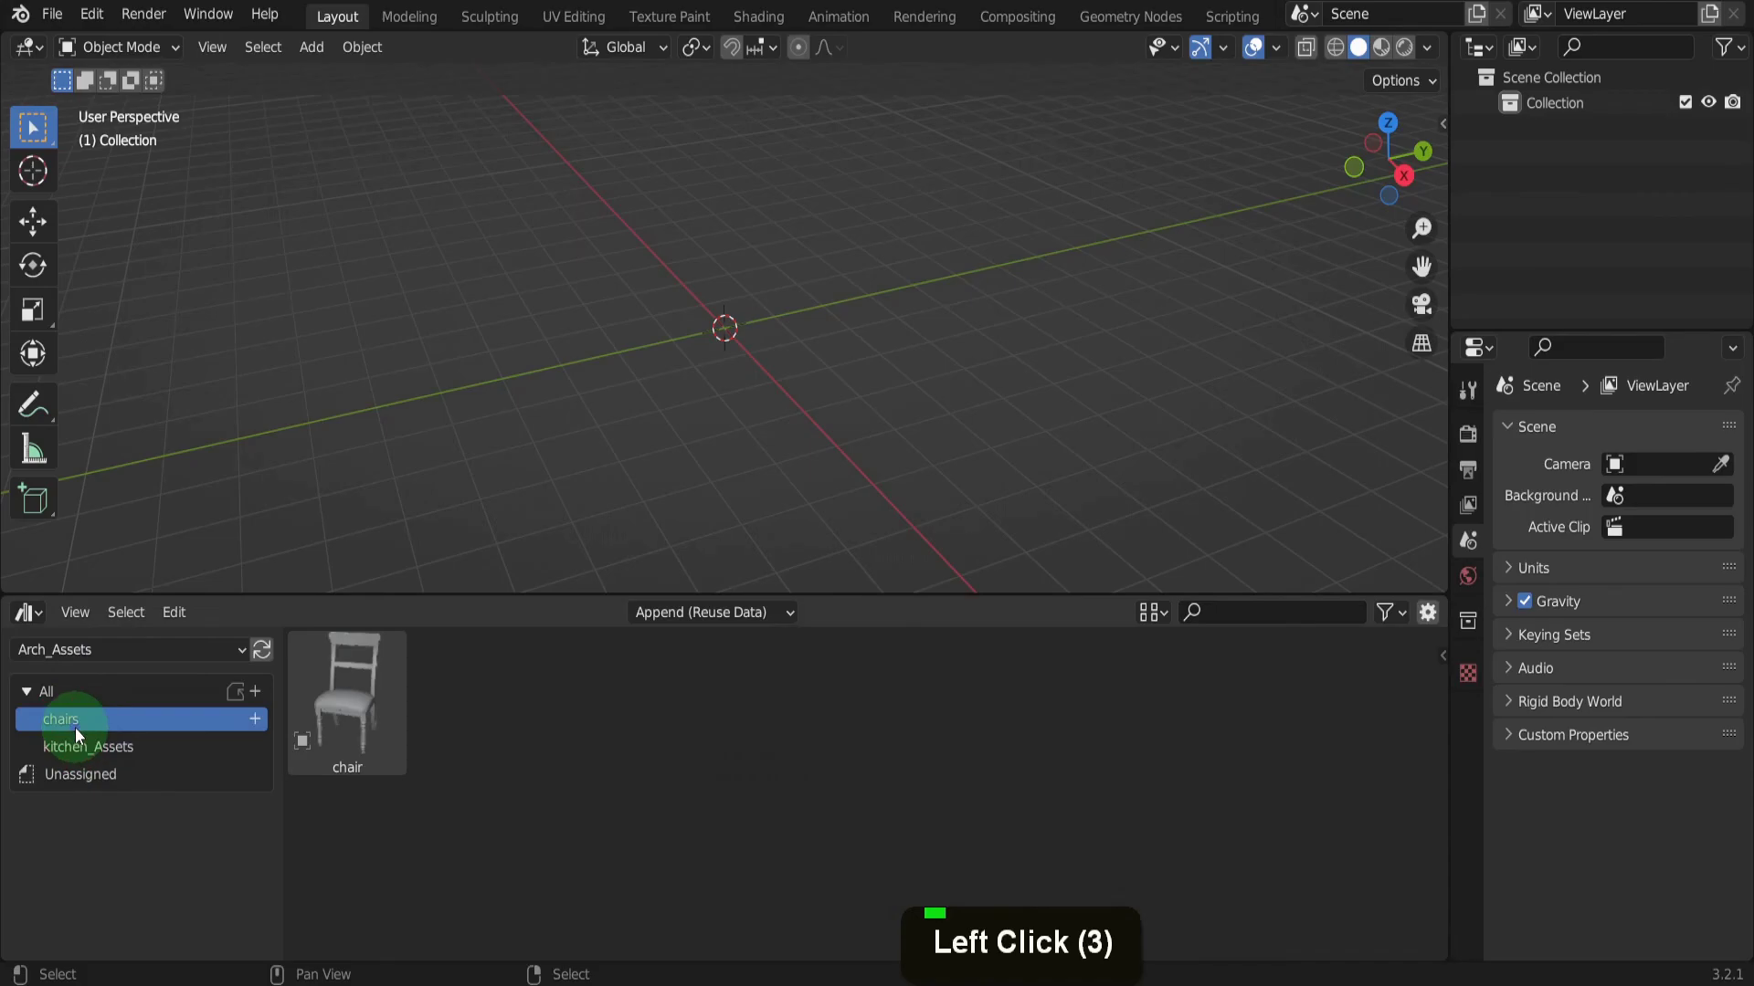
left_click(91, 744)
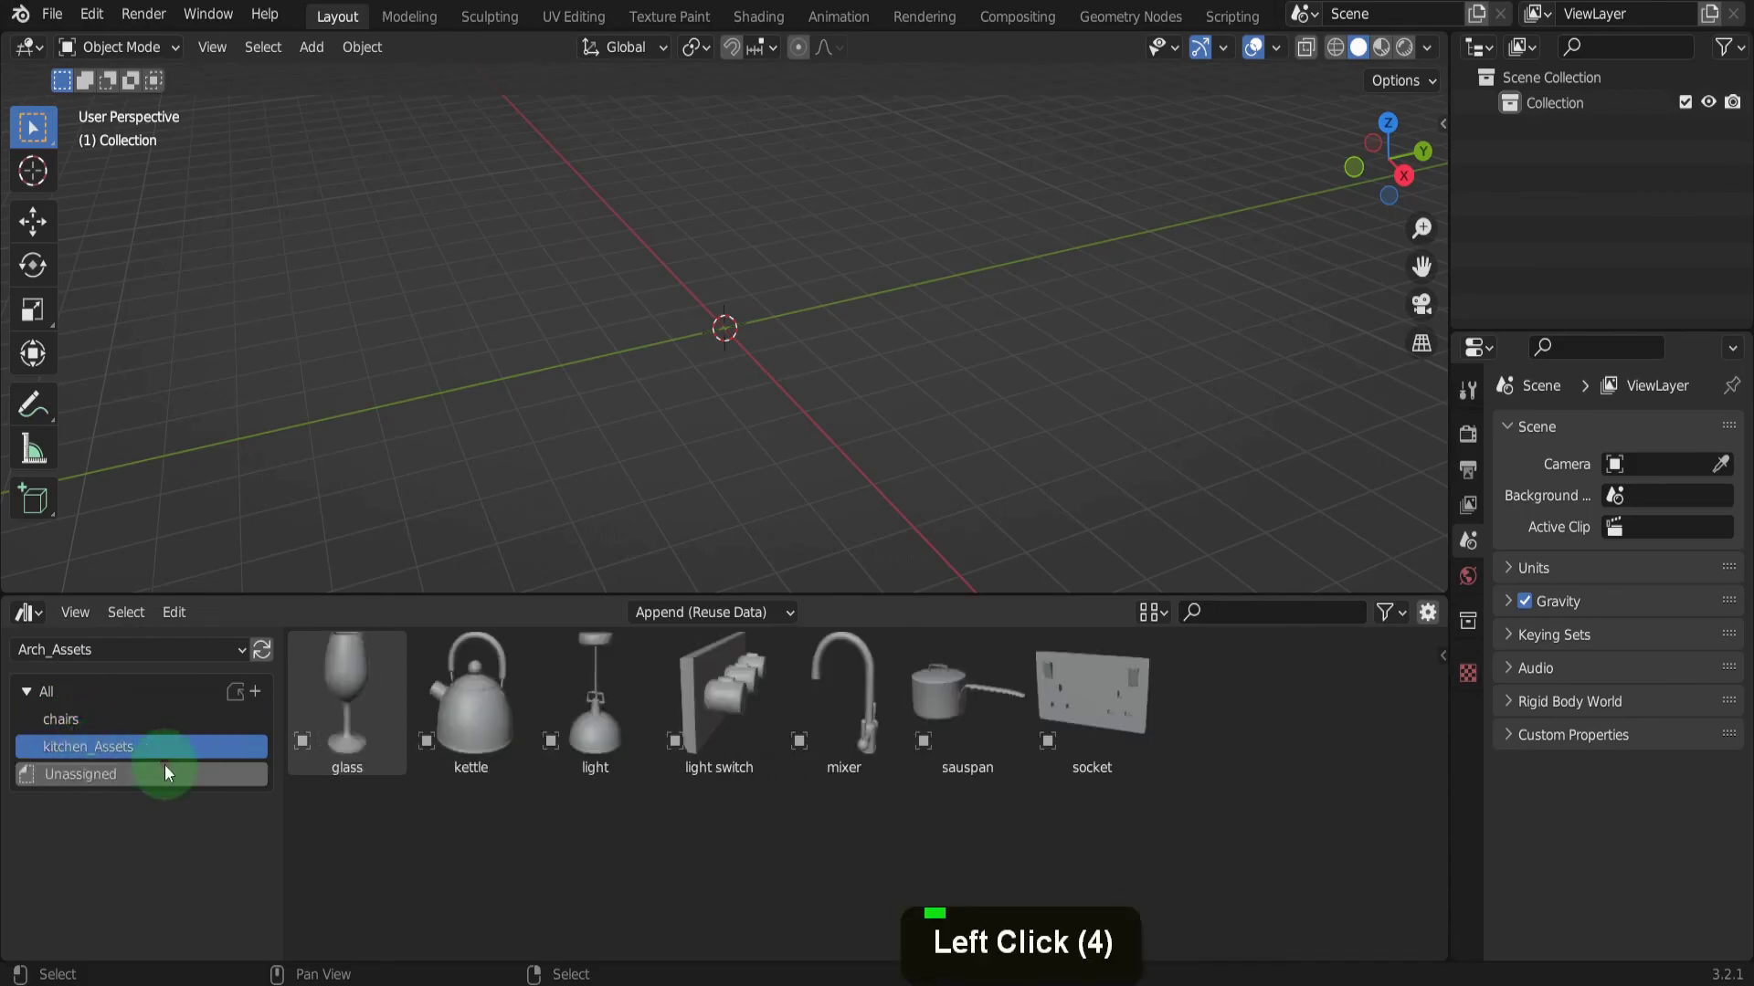
Place two kettle assets side by side in the scene using the Append (Reuse Data) import type
left_click(724, 646)
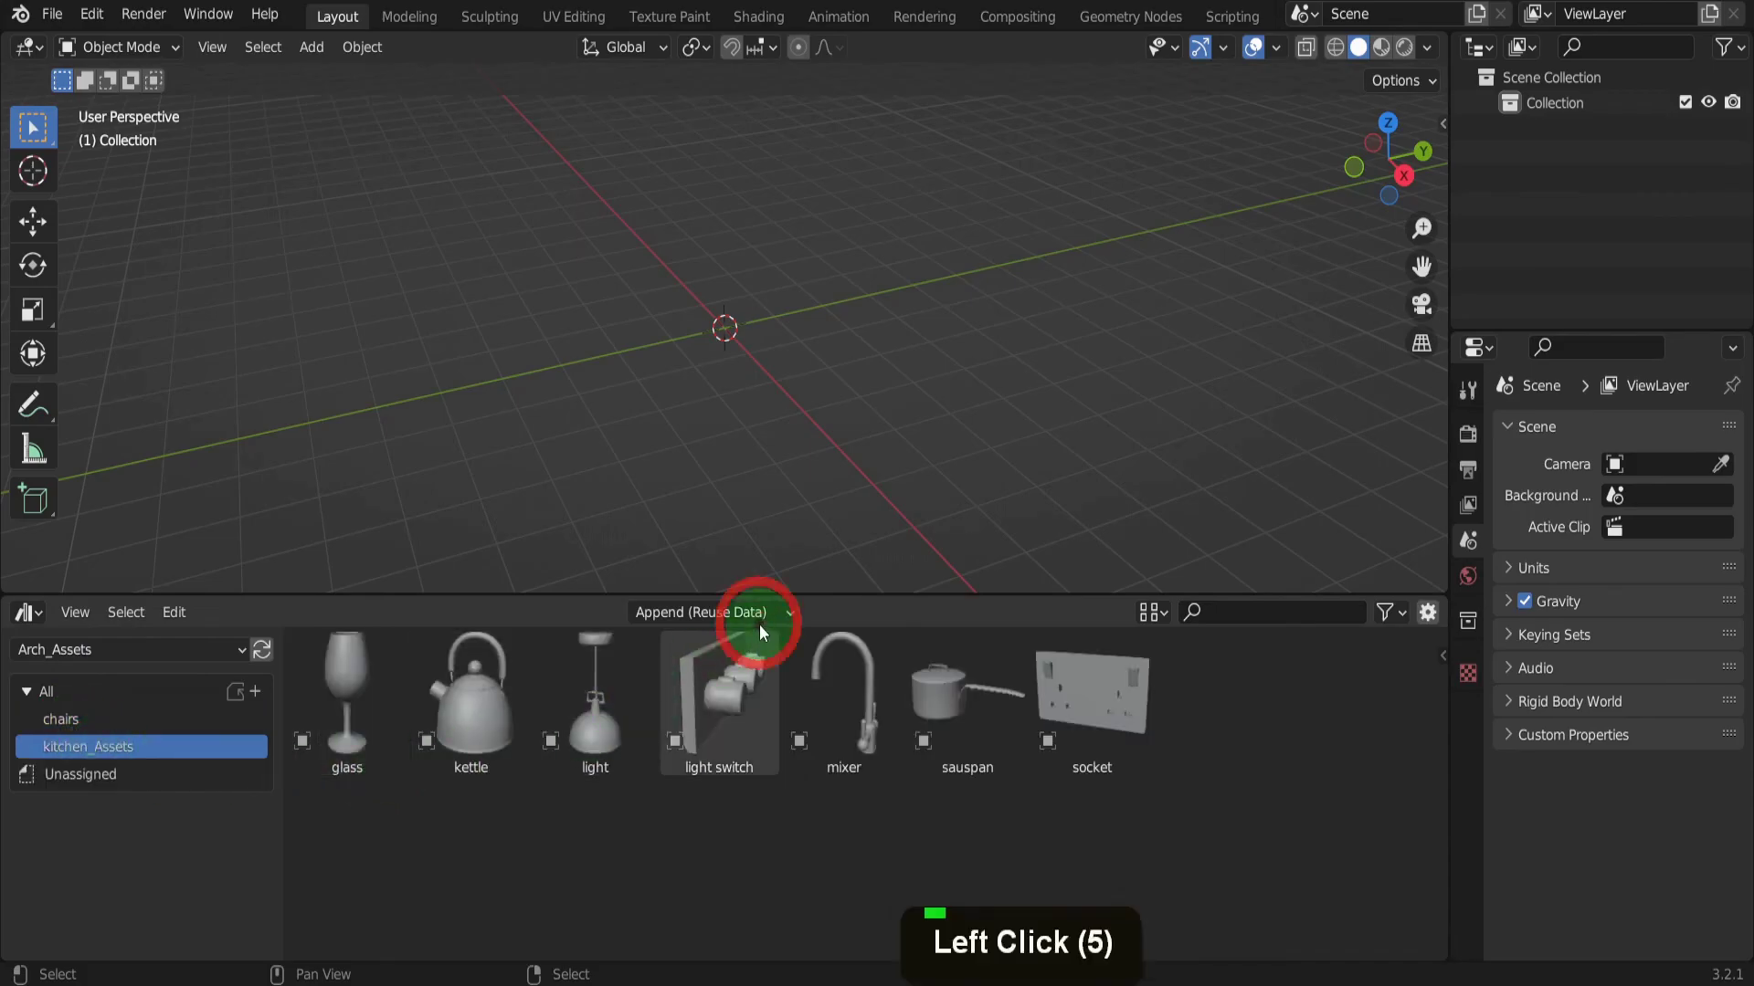
left_click(763, 614)
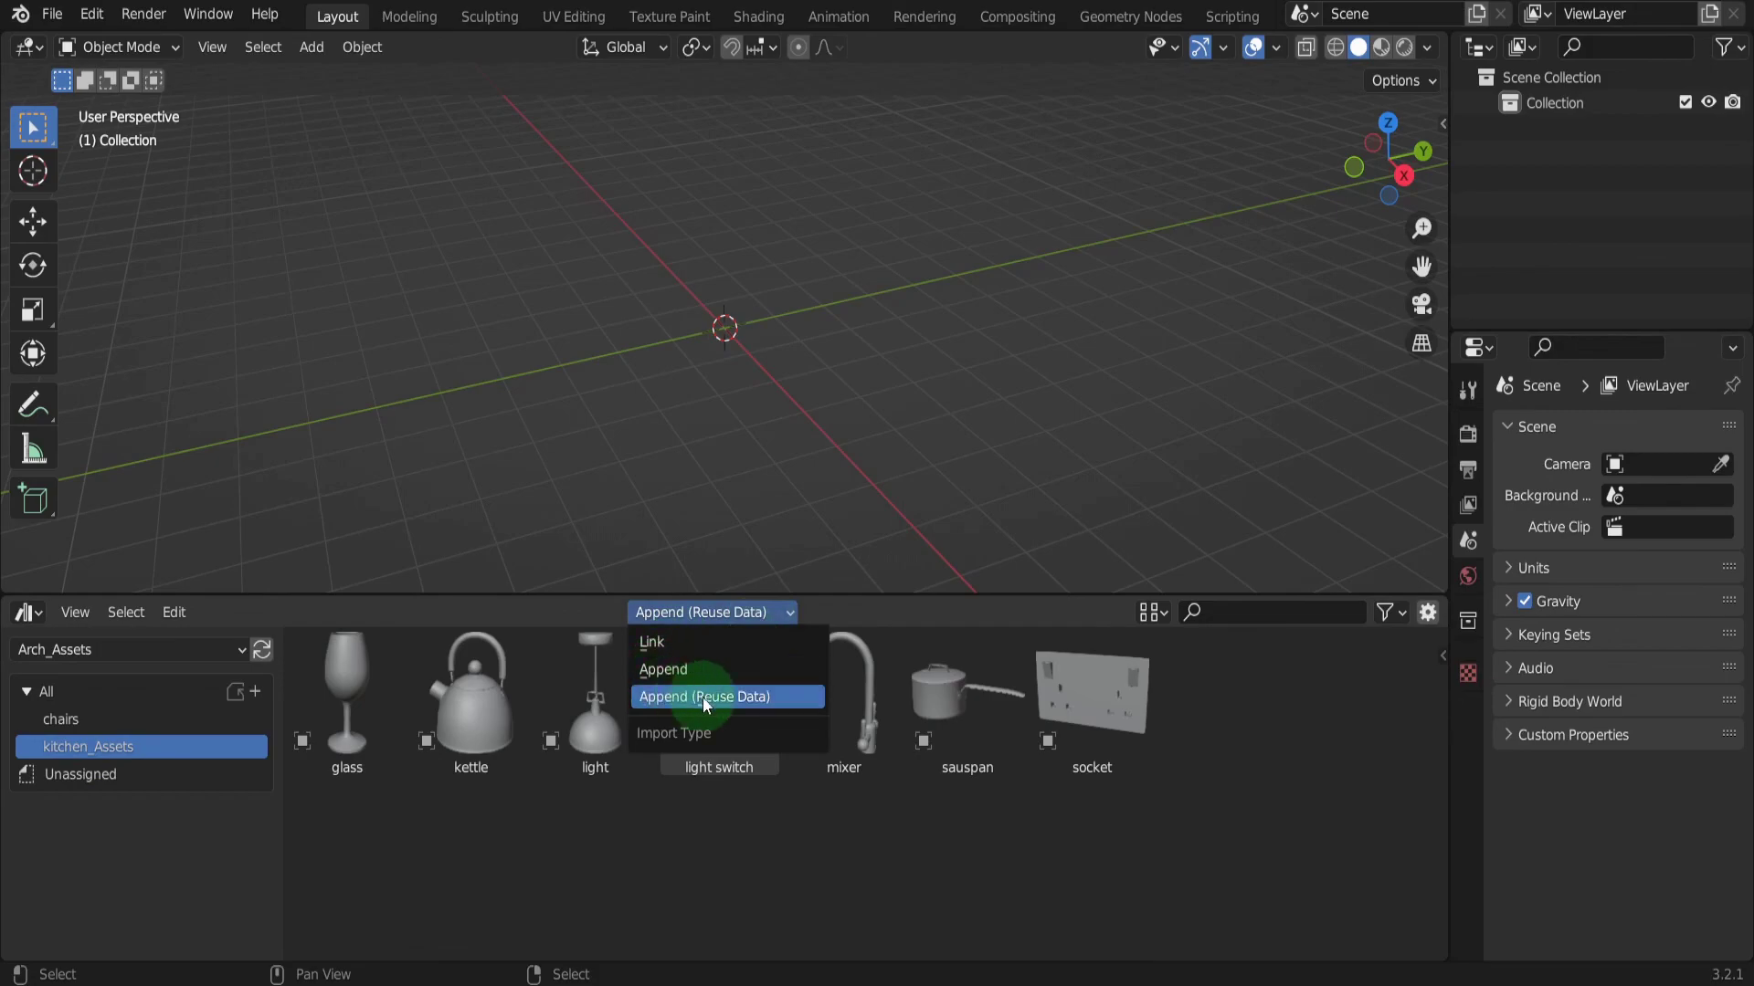
left_click(667, 699)
left_click_drag(469, 696, 676, 361)
scroll(694, 351, "up", 9)
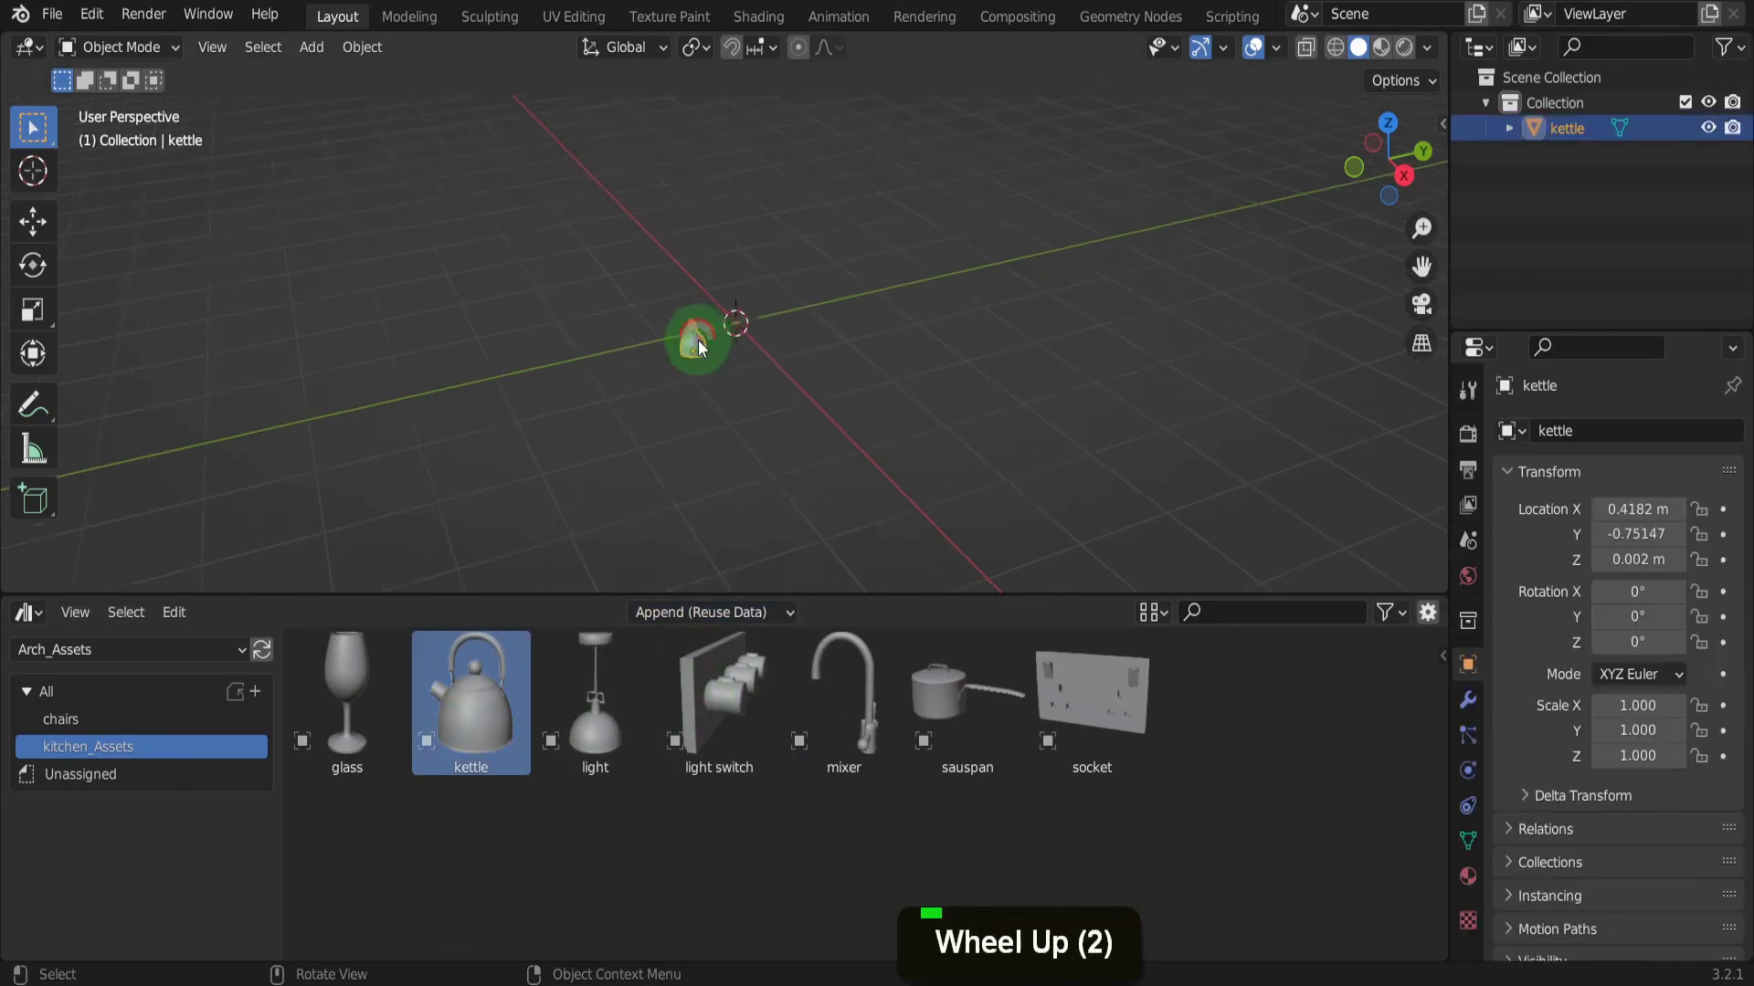
scroll(694, 365, "up", 2)
middle_click_drag(689, 390, 803, 380)
left_click_drag(466, 699, 908, 409)
Test scaling the second kettle's entire mesh in Edit Mode, cancel the scaling and return to Object Mode
key("Tab")
key("a")
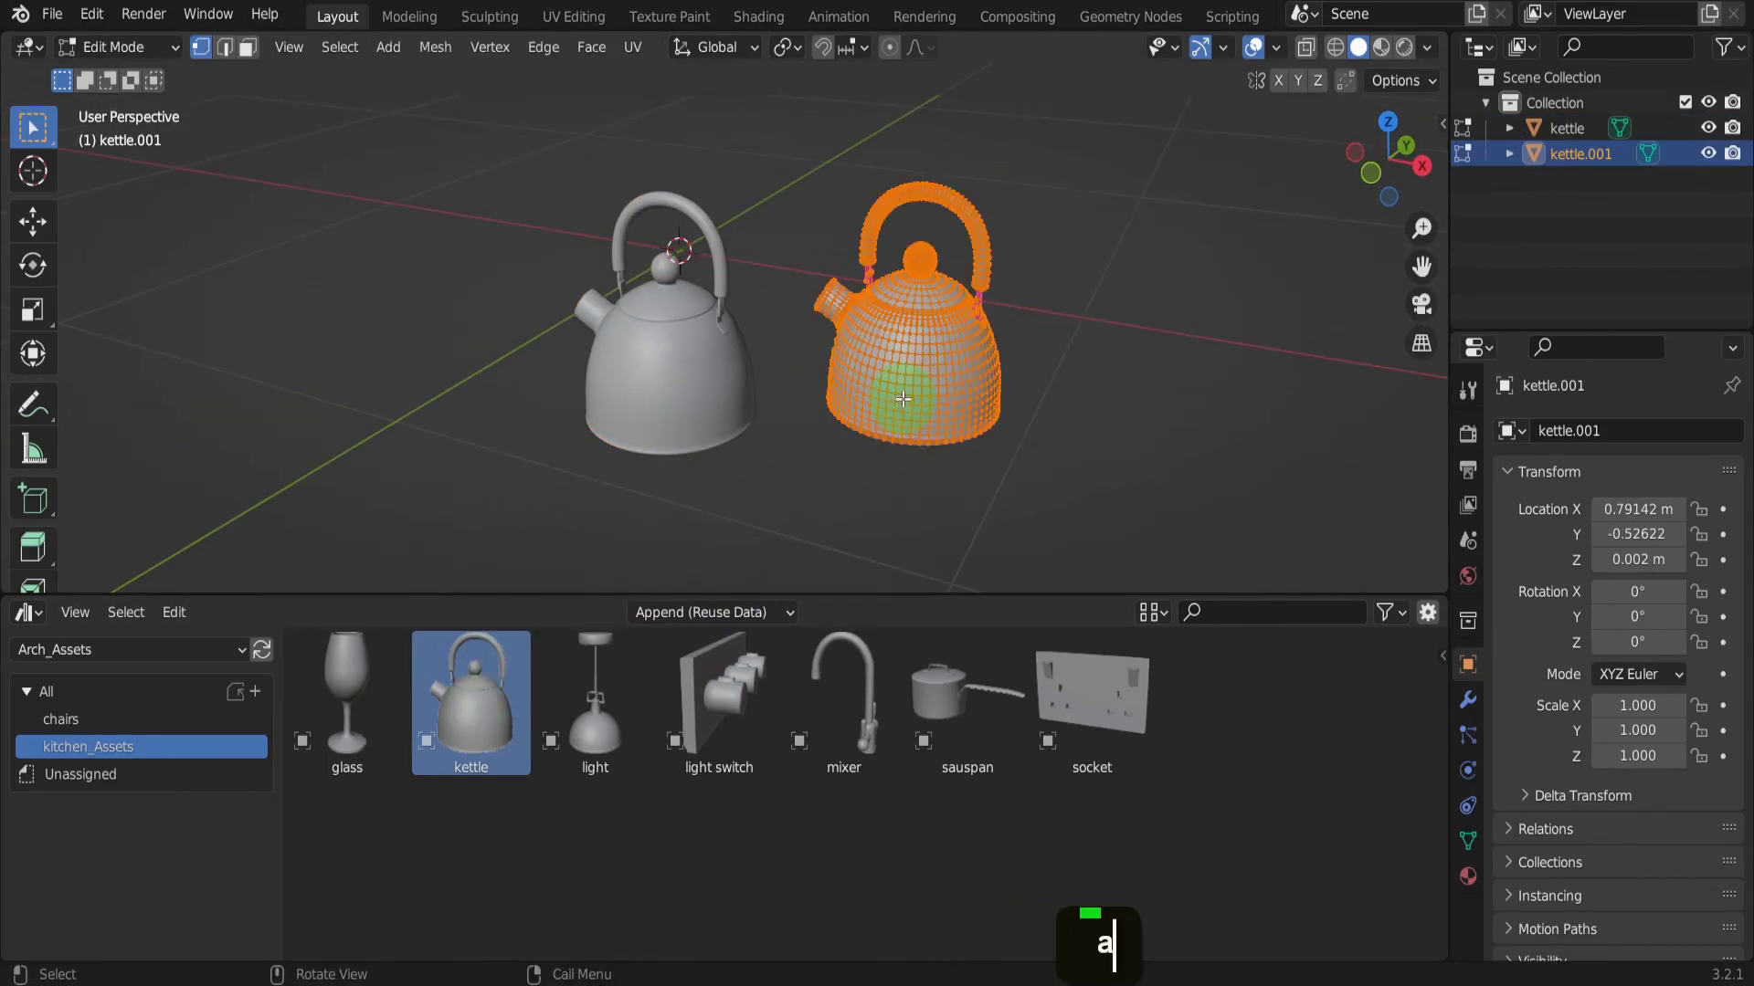
key("s")
scroll(925, 448, "down", 1)
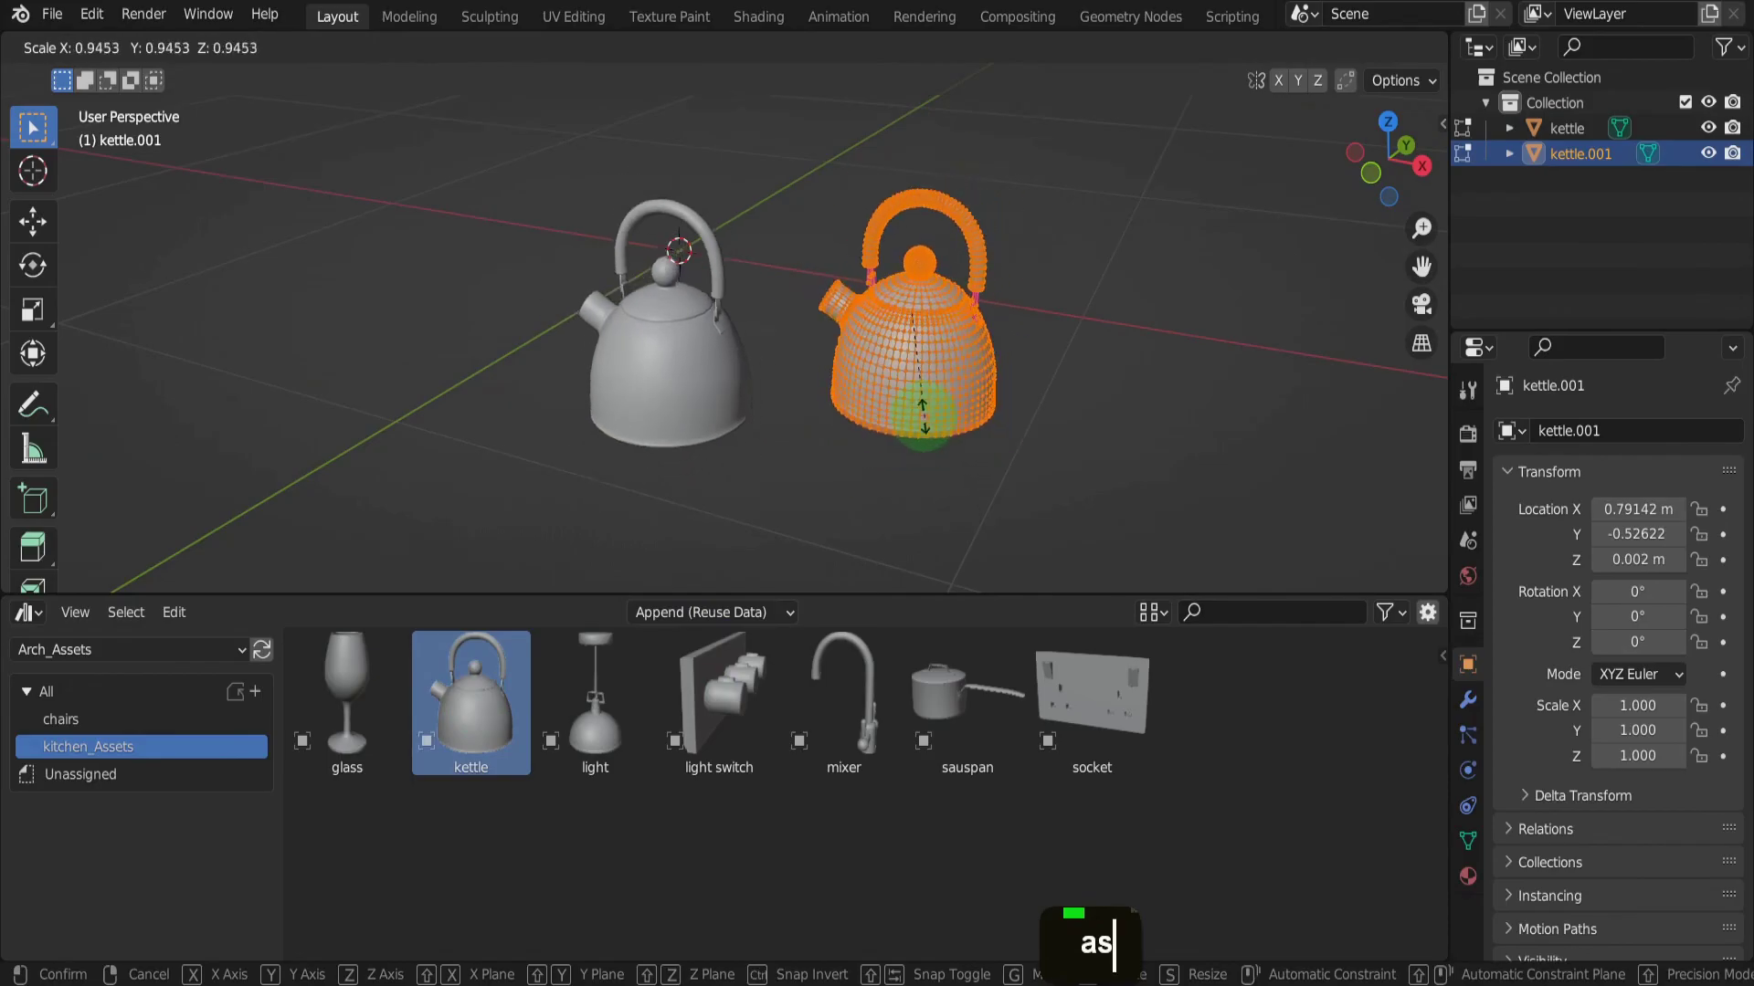
scroll(920, 453, "up", 2)
scroll(921, 452, "down", 2)
scroll(913, 457, "up", 3)
right_click(913, 456)
key("Tab")
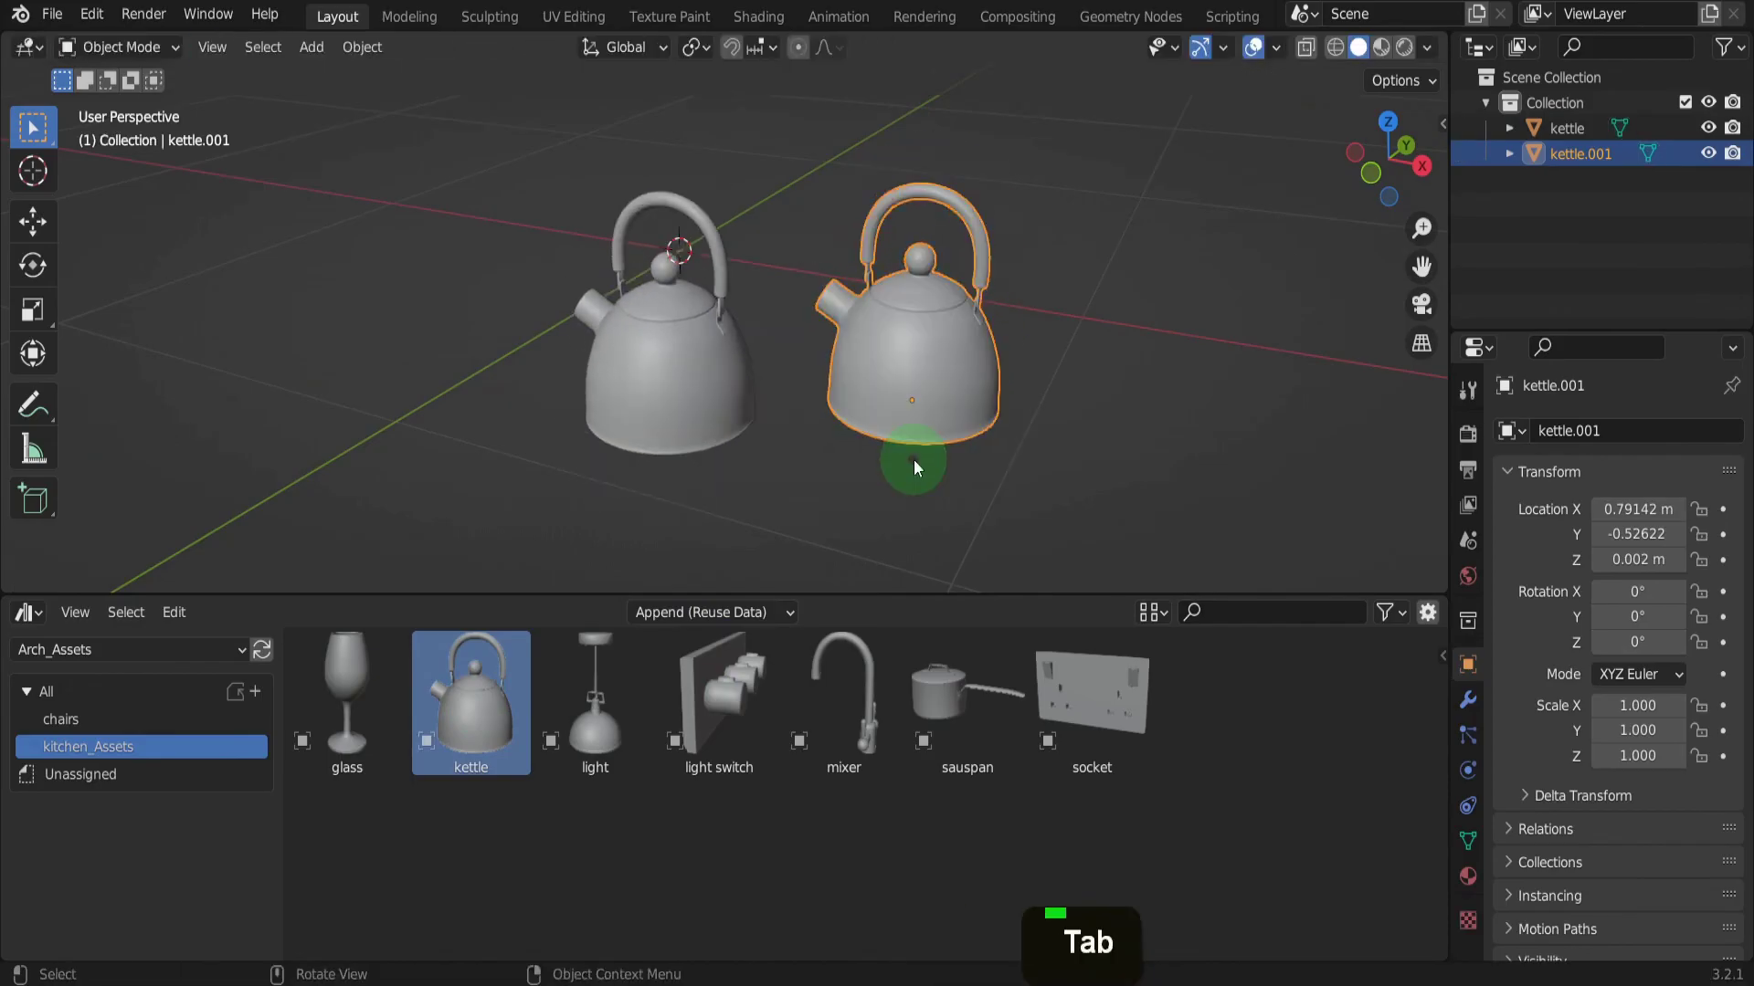
Set the import type to Append and place a third kettle on the other side of the first kettle
left_click(783, 612)
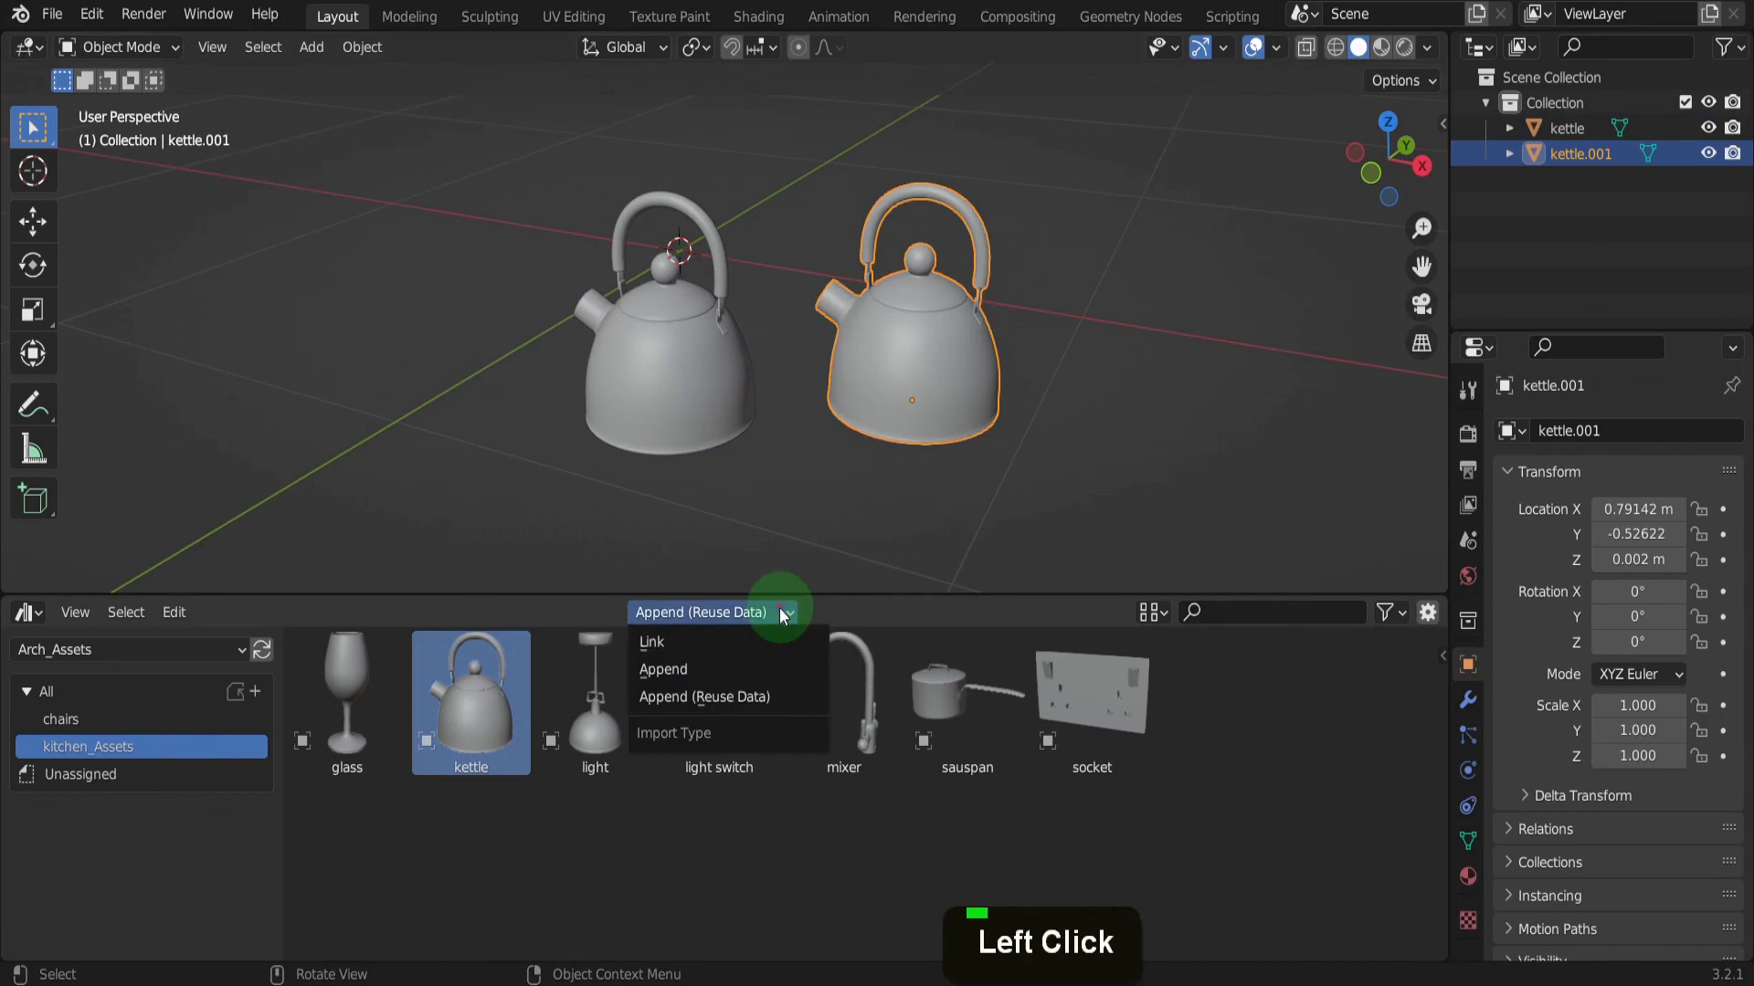
left_click(736, 667)
left_click_drag(470, 690, 383, 429)
Test scaling the third kettle's entire mesh in Edit Mode, cancel the scaling and return to Object Mode
key("Tab")
key("a")
key("s")
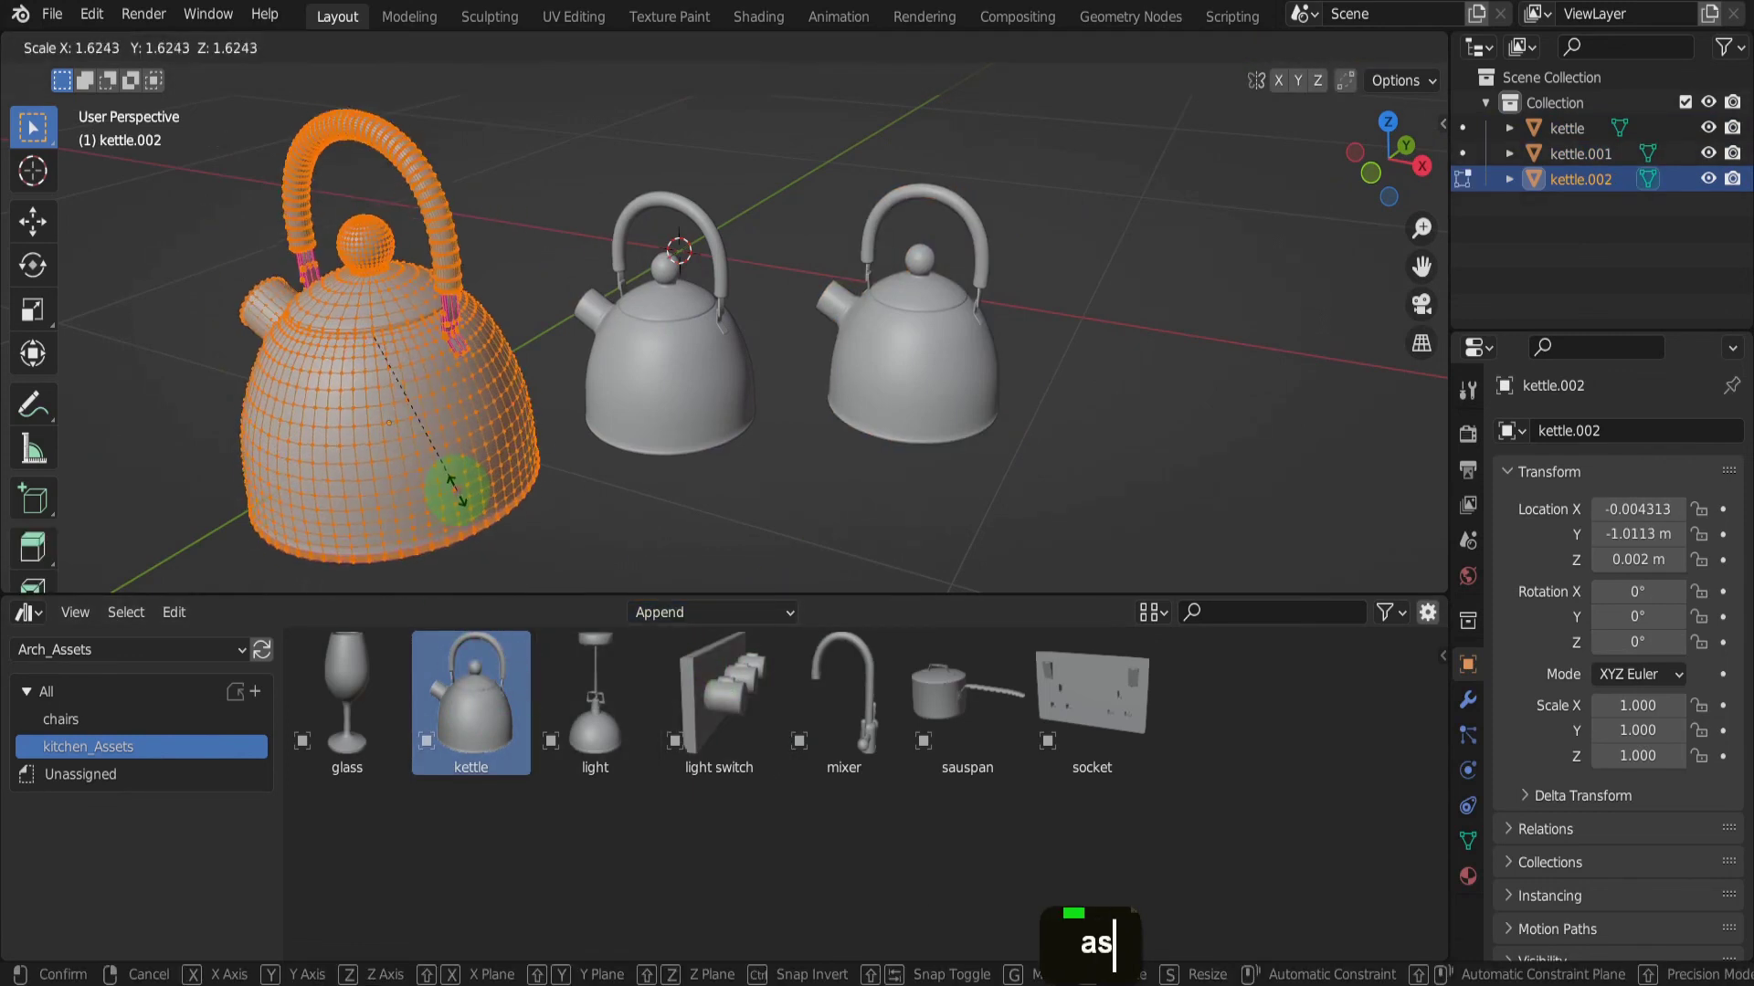
right_click(425, 420)
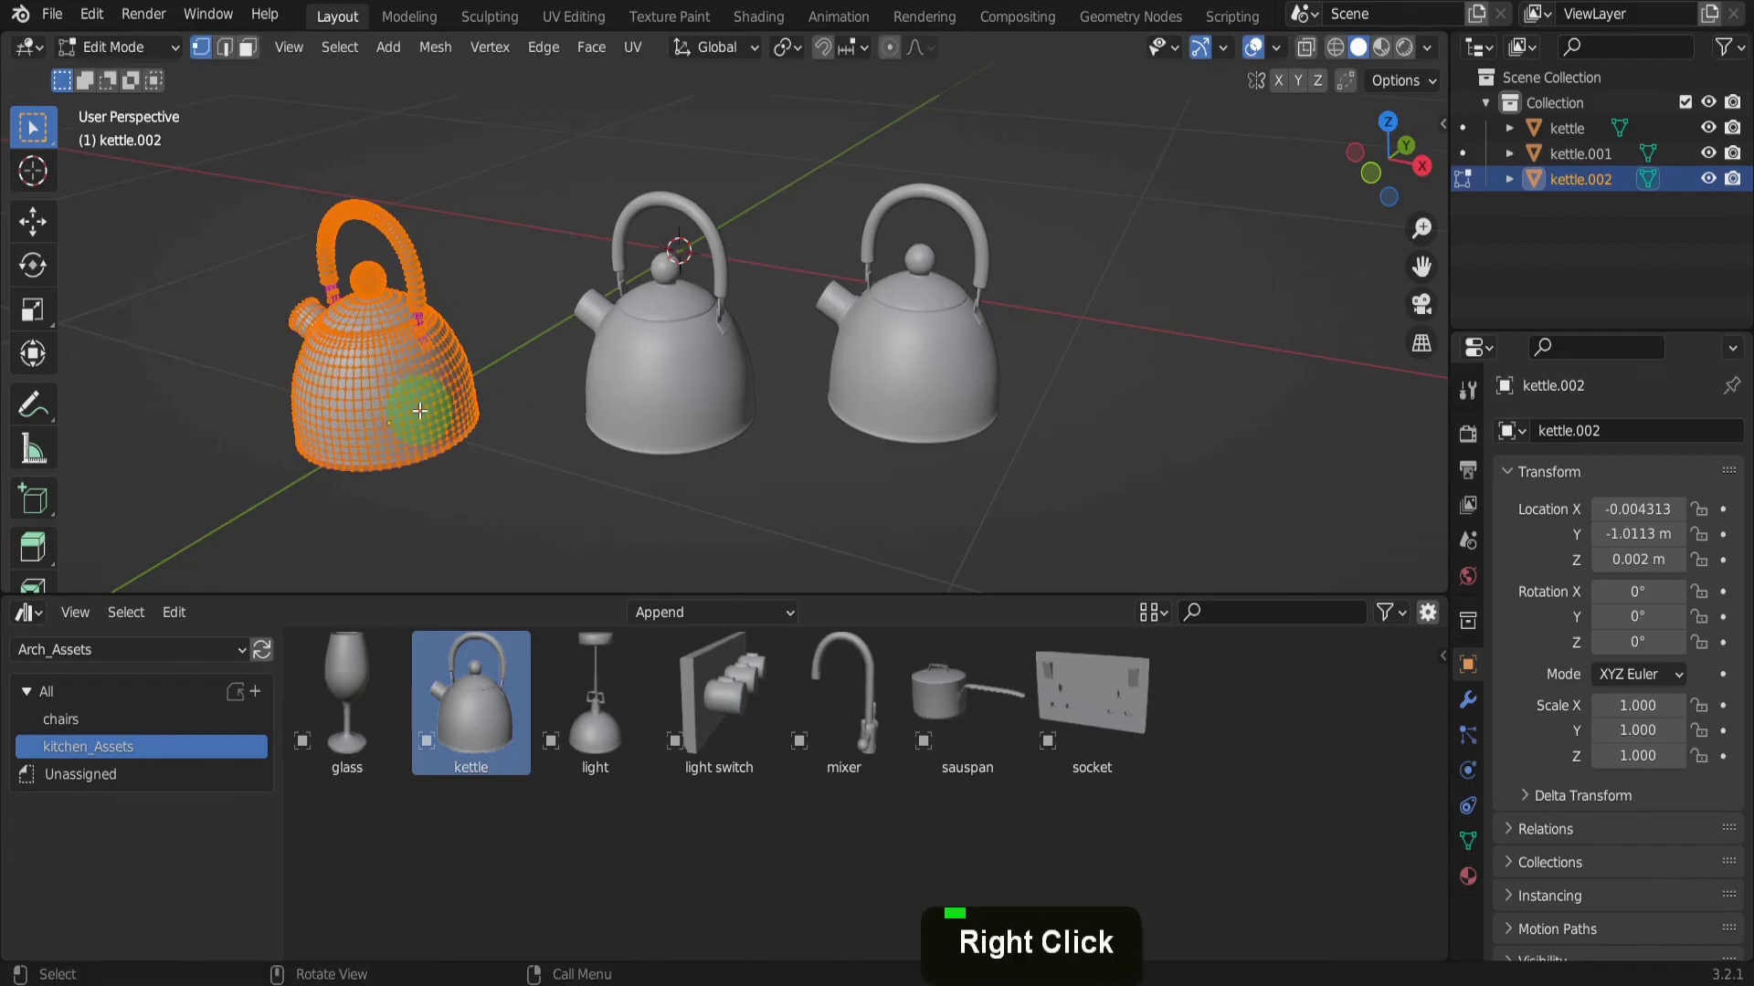
key("Tab")
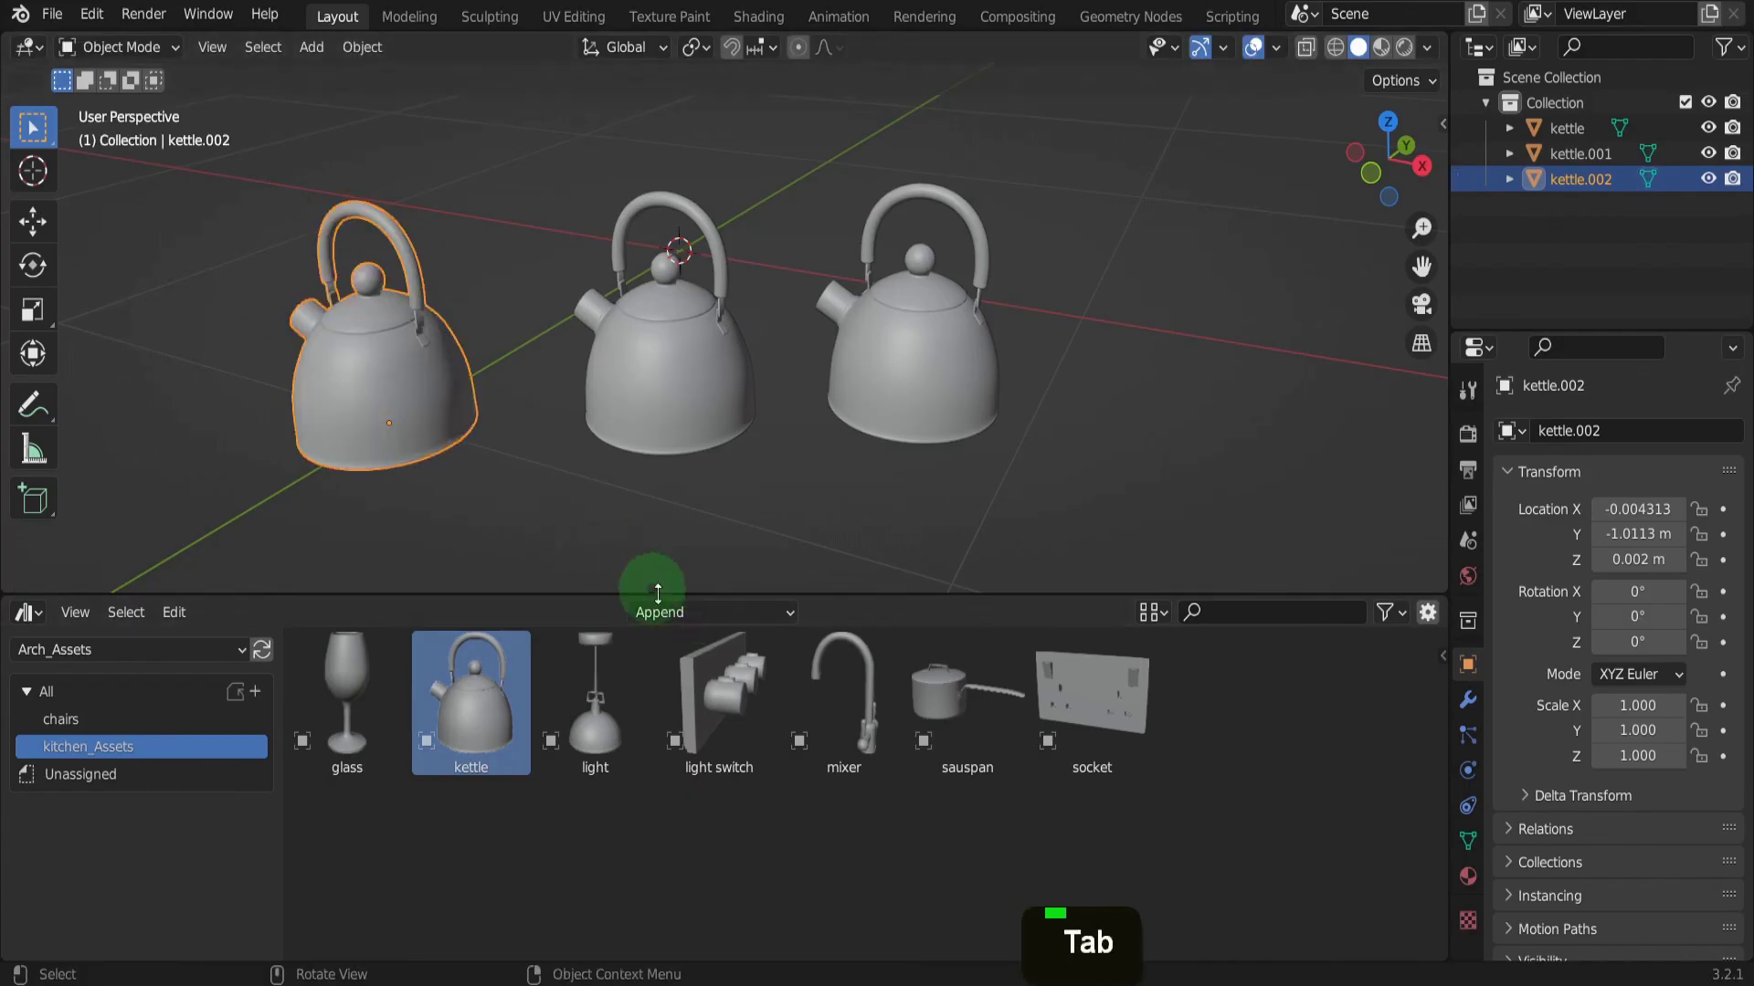
Set the import type to Link and place the glass asset in the scene behind the kettles
left_click(679, 614)
left_click(653, 642)
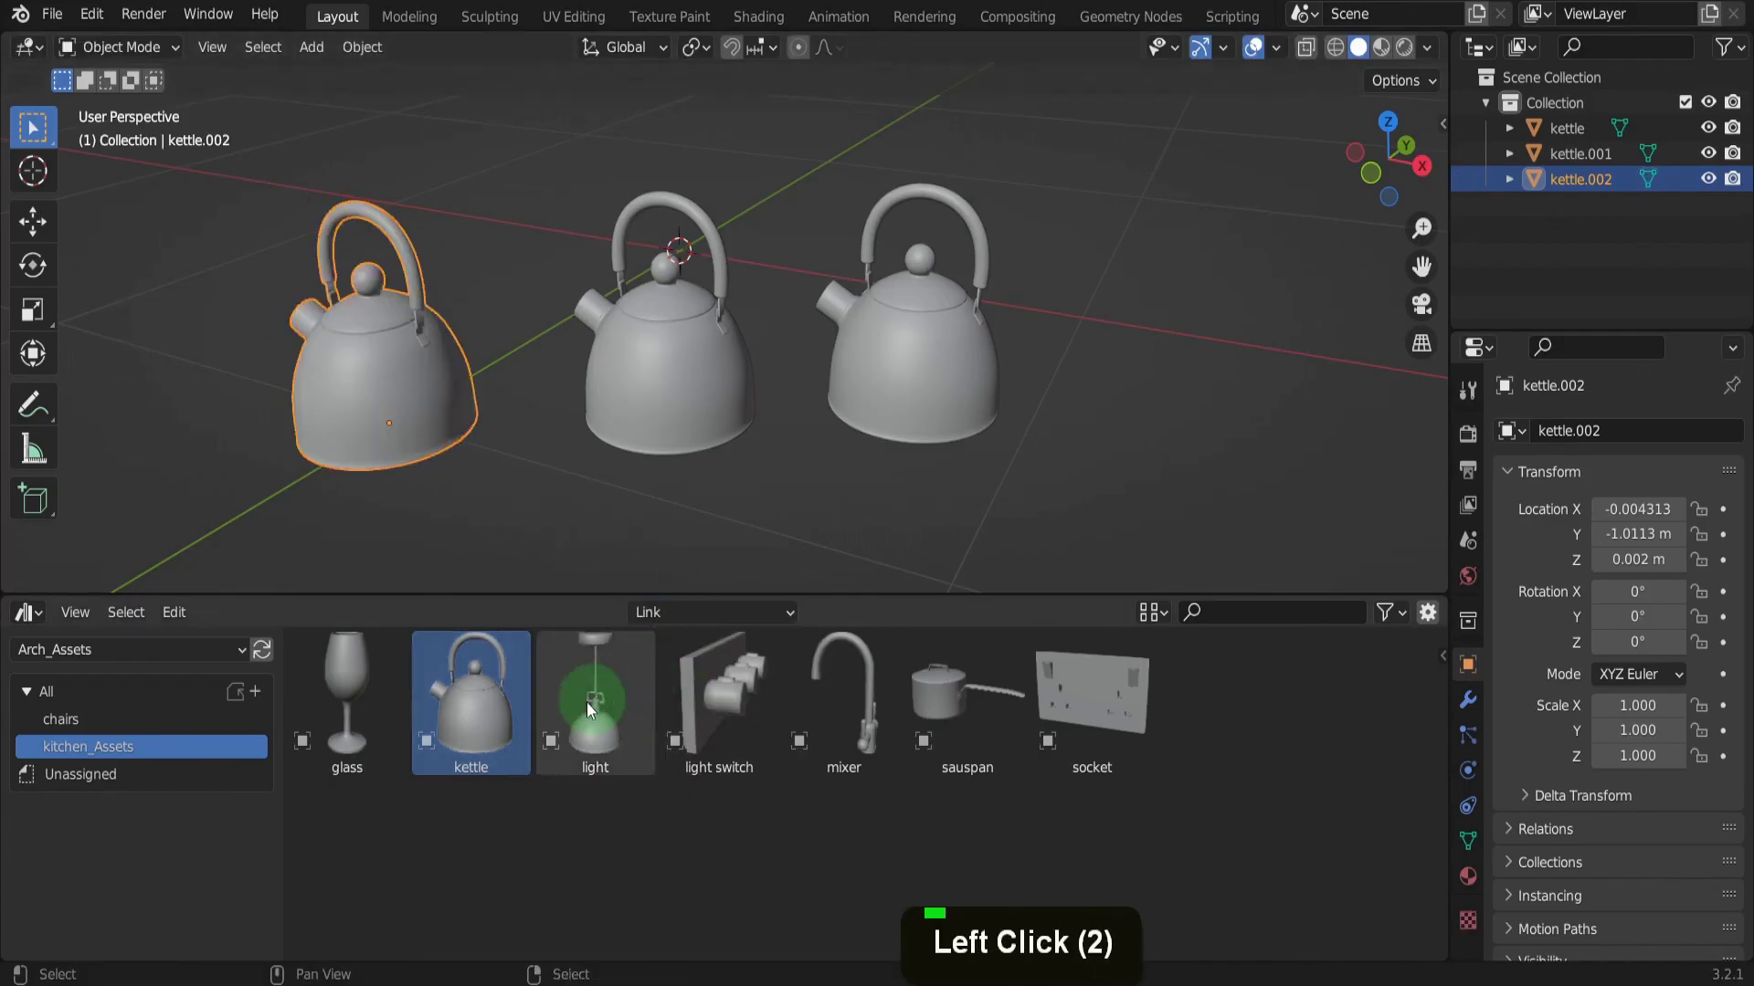
left_click(358, 694)
left_click_drag(369, 671, 524, 495)
scroll(524, 495, "down", 2)
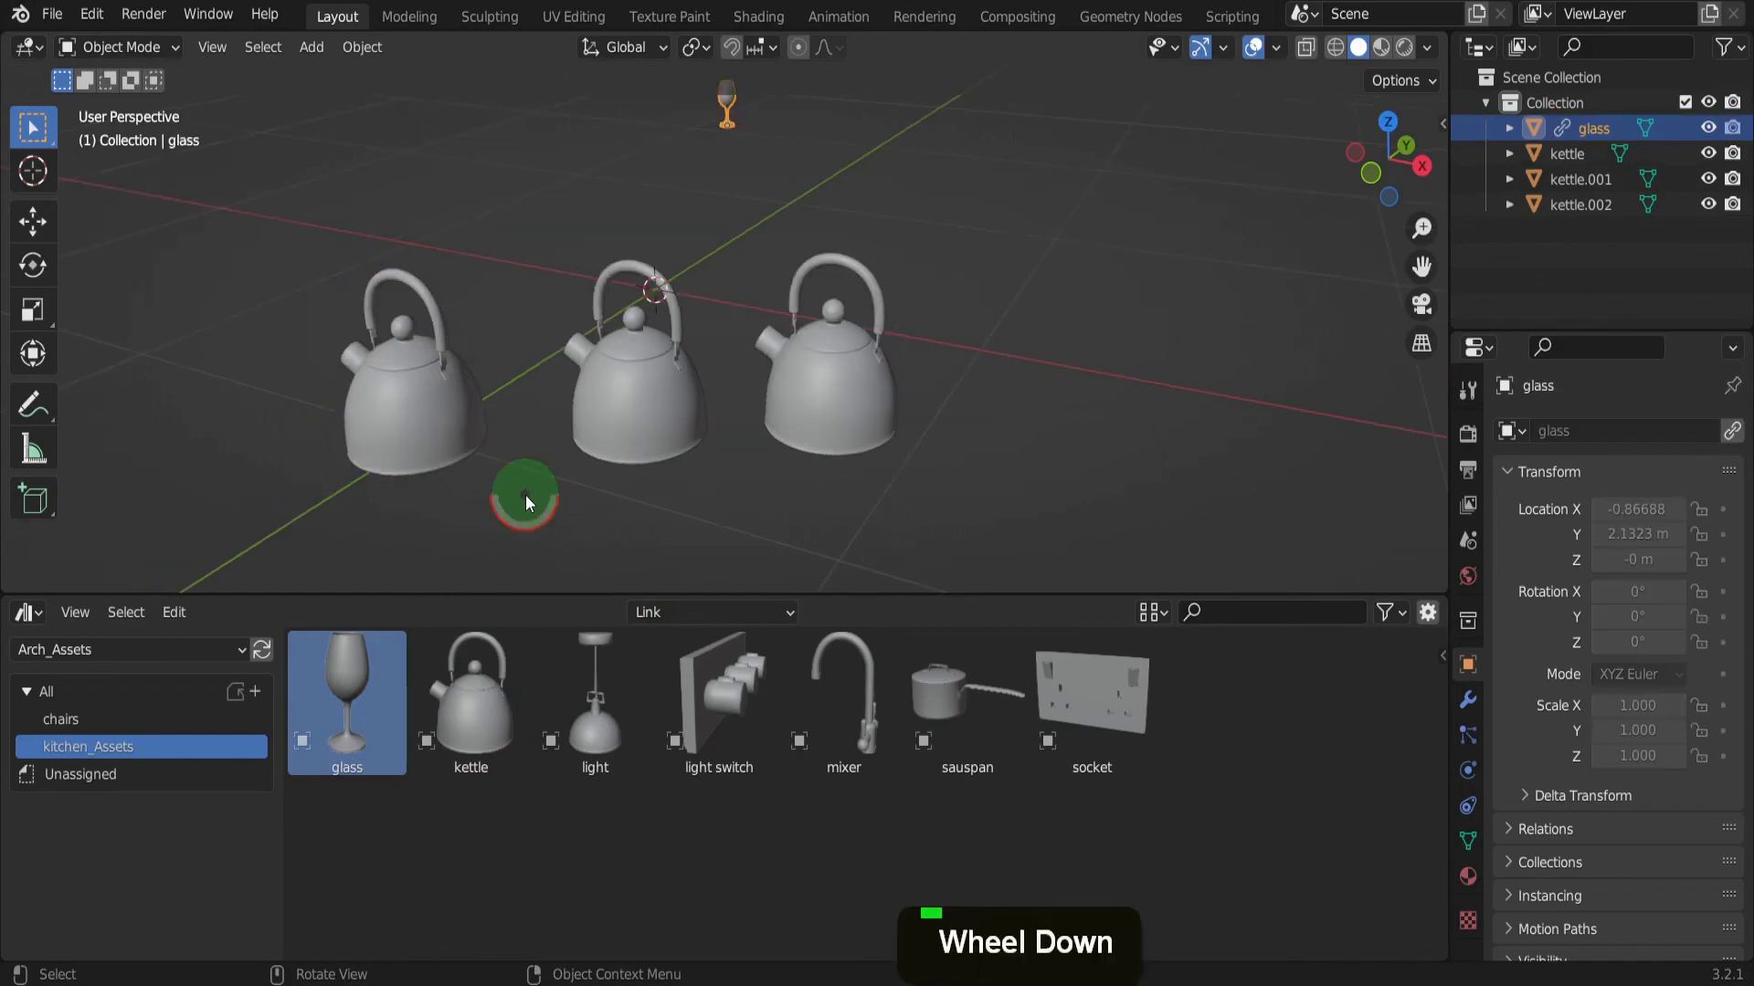
middle_click_drag(524, 495, 562, 475)
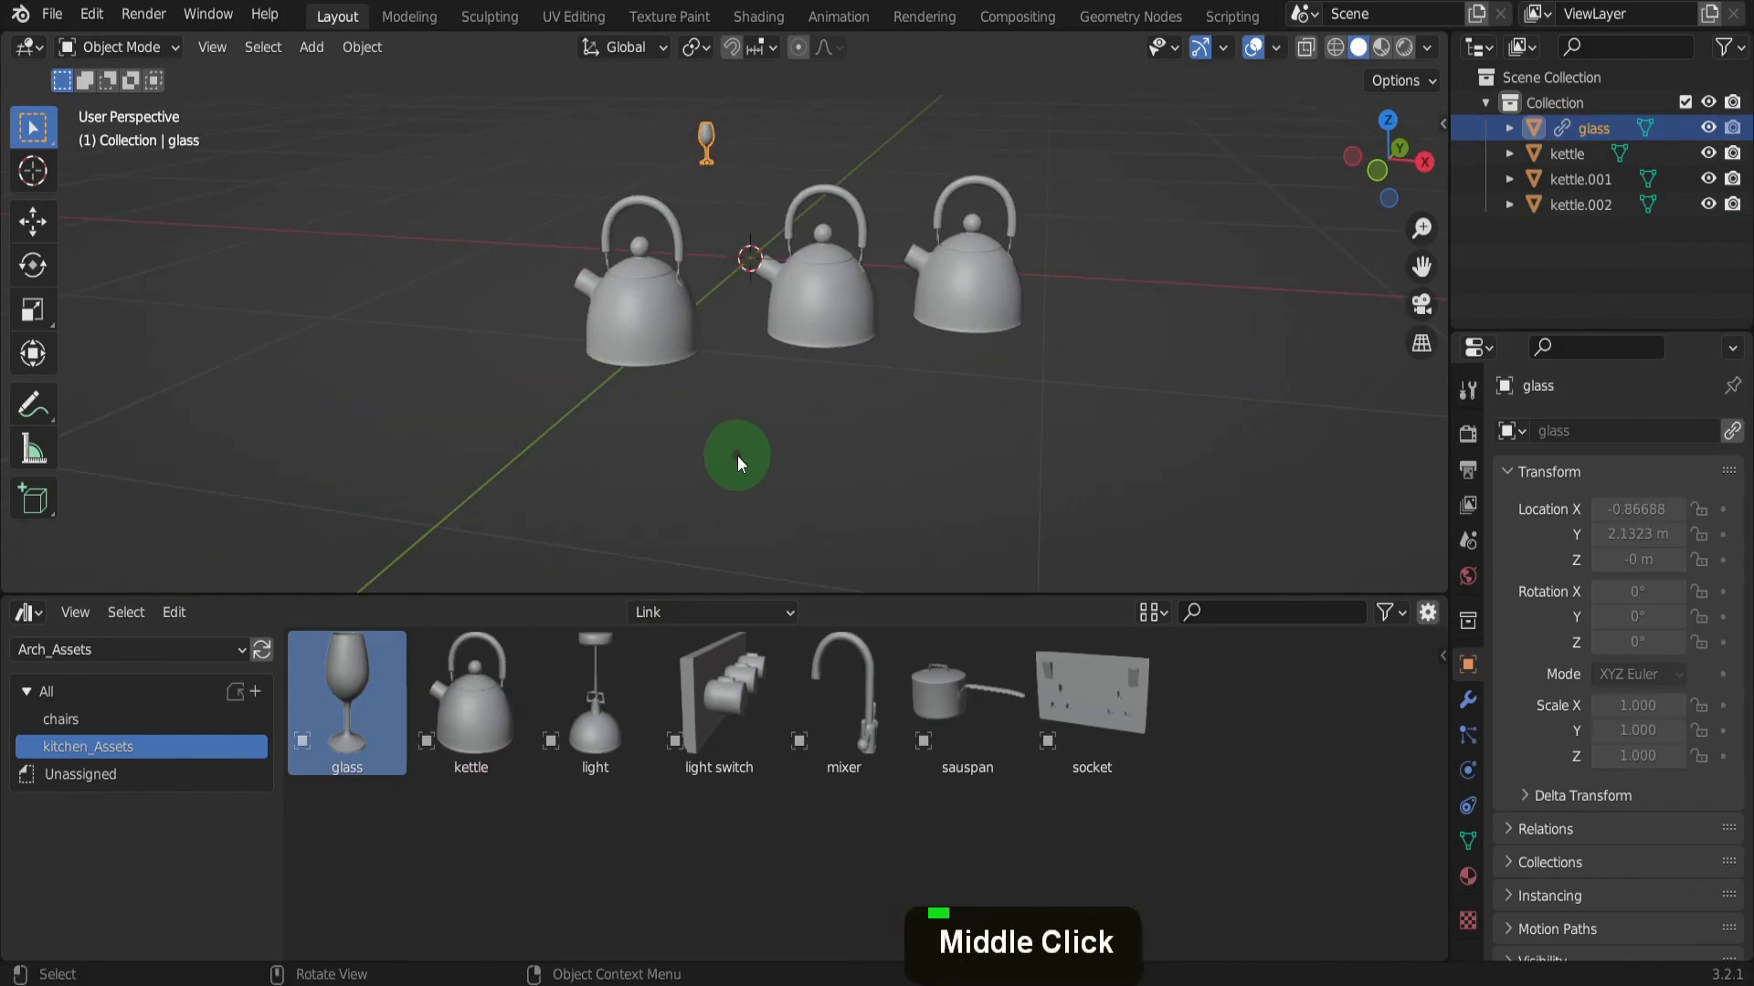
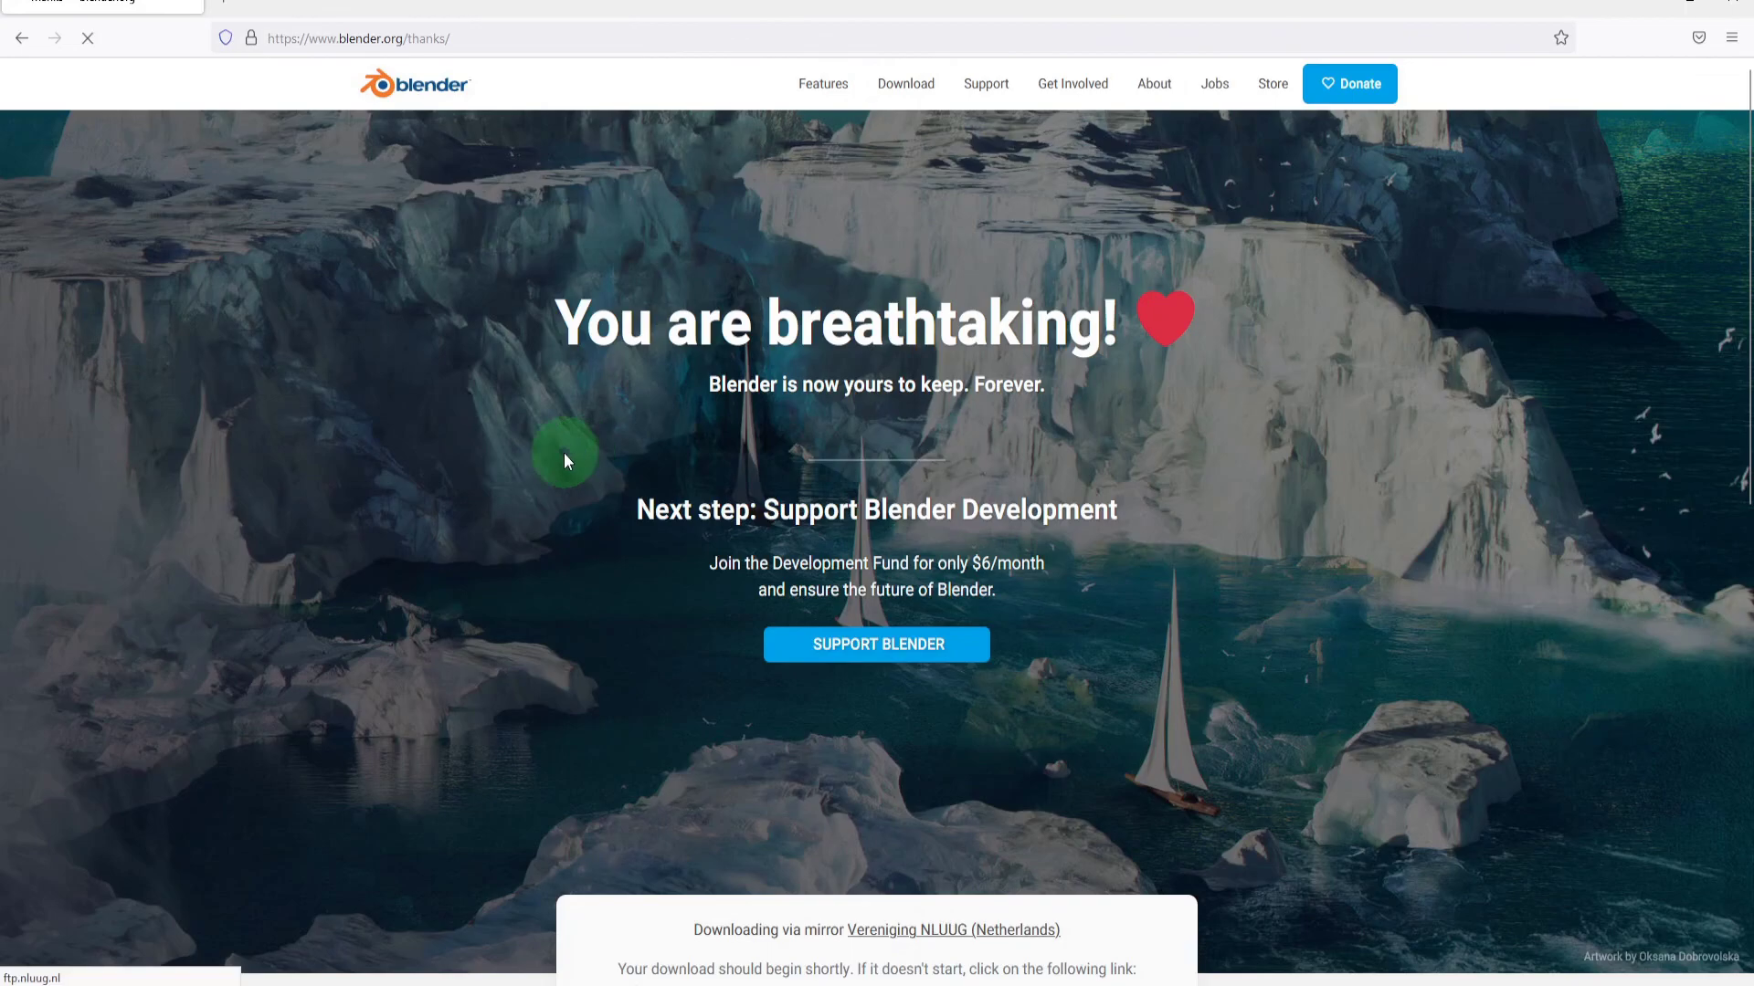
Open the Downloads folder from the browser and extract asset-demo-bundle-3.0-cube-diorama.zip there with 7-Zip, keeping the default extraction options
scroll(563, 452, "down", 3)
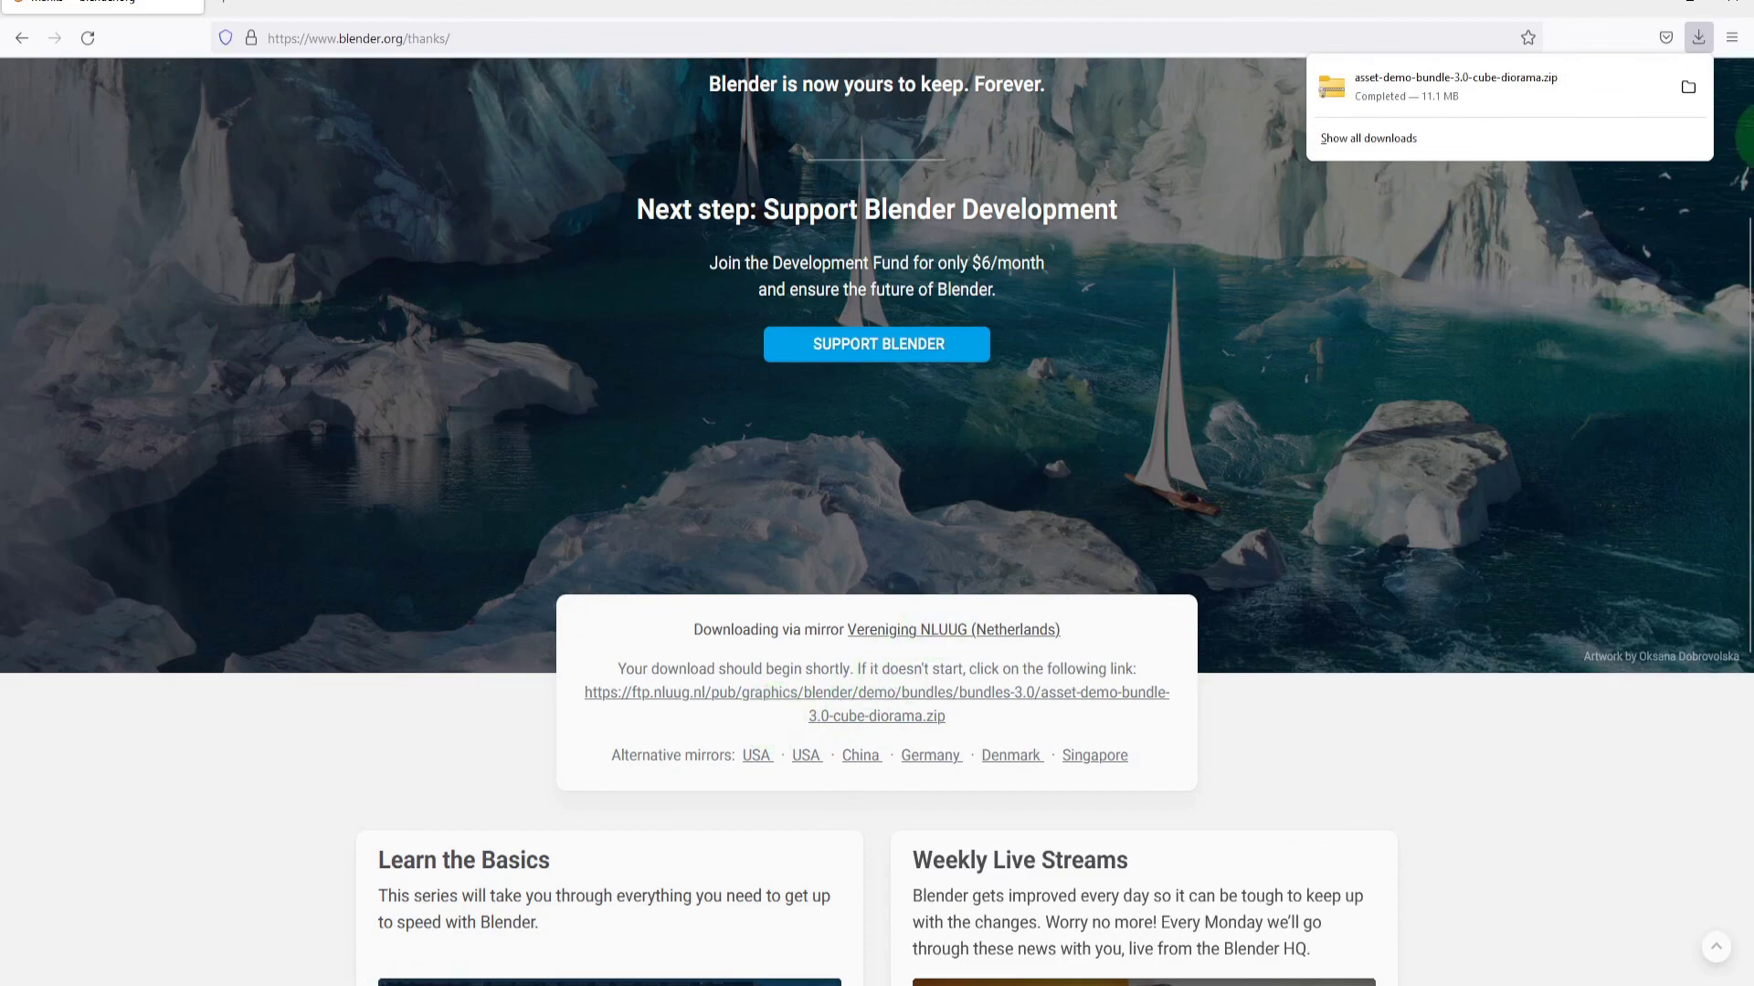
left_click(1687, 87)
left_click_drag(1641, 70, 494, 34)
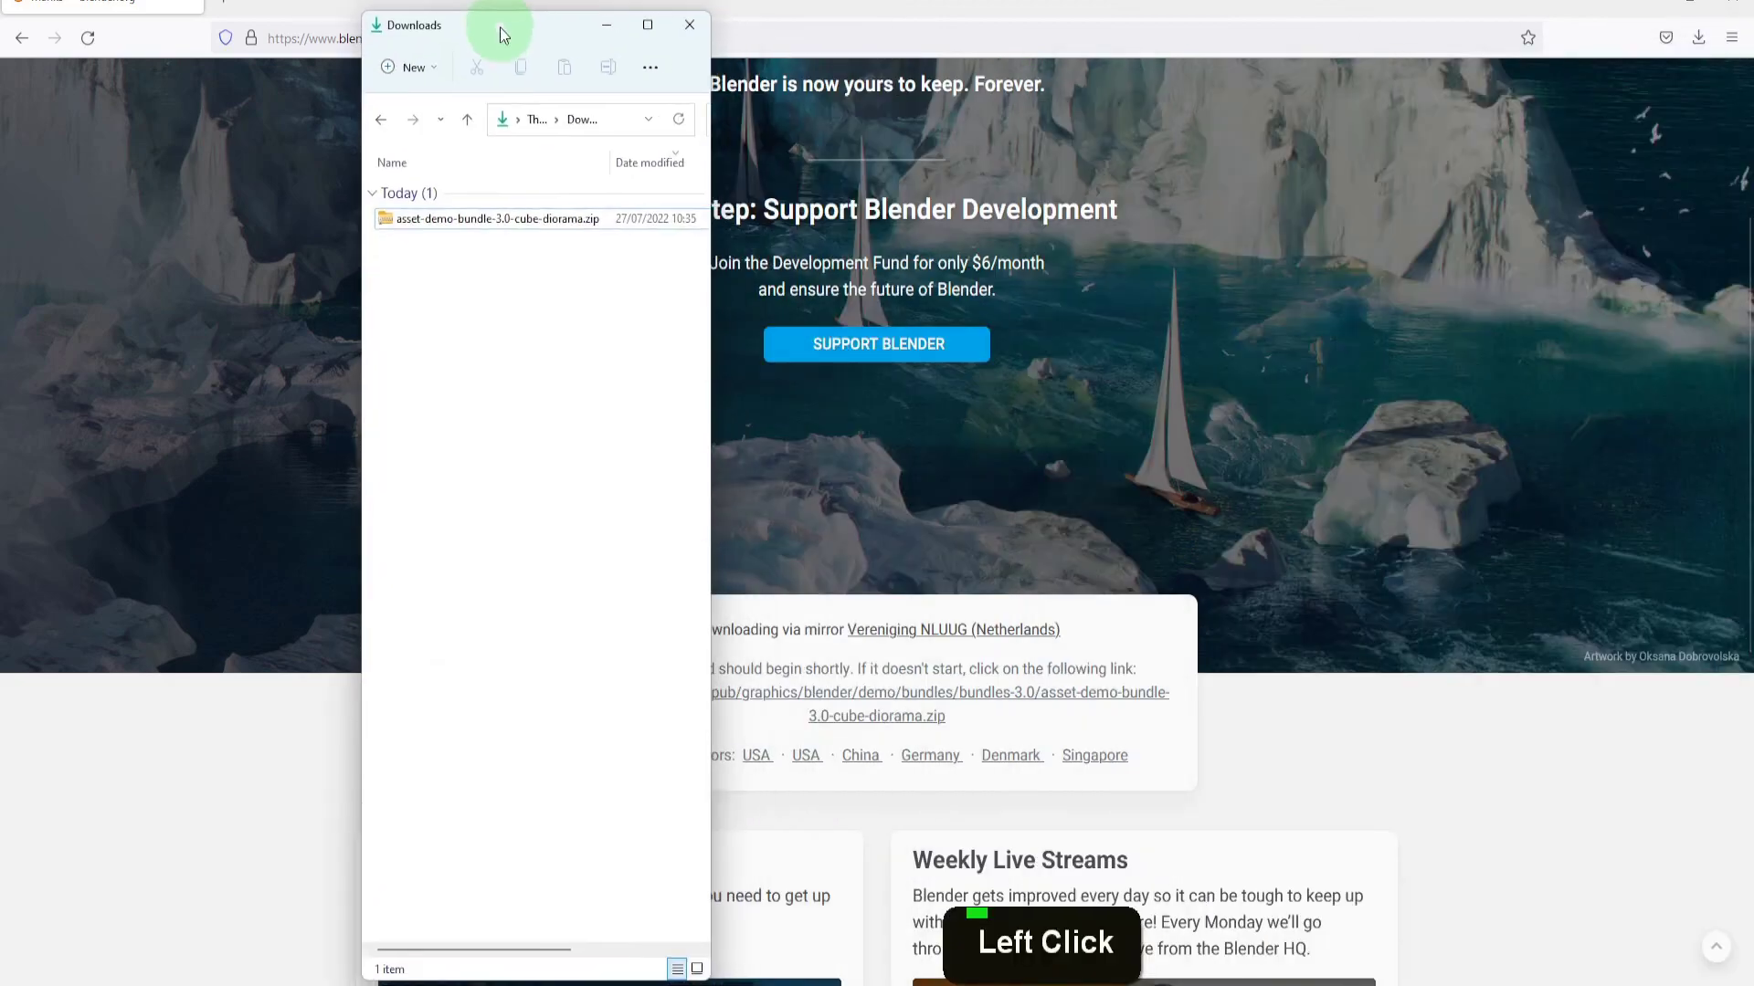
double_click(483, 228)
right_click(483, 231)
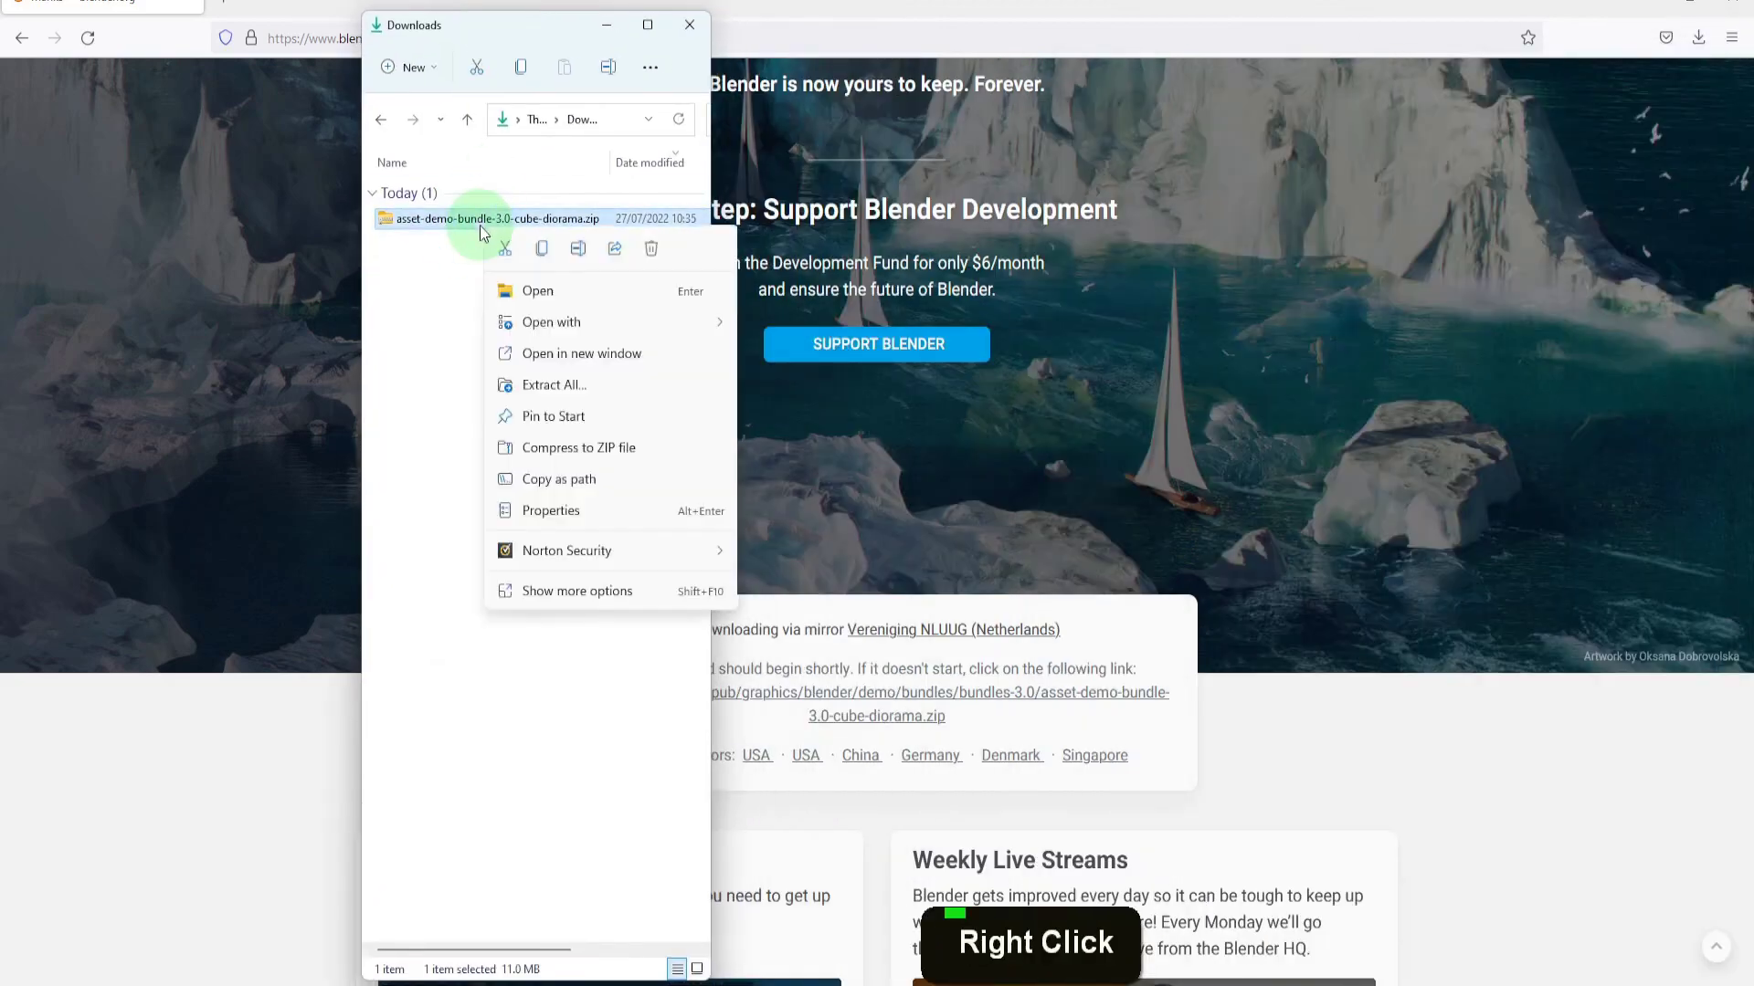
left_click(531, 594)
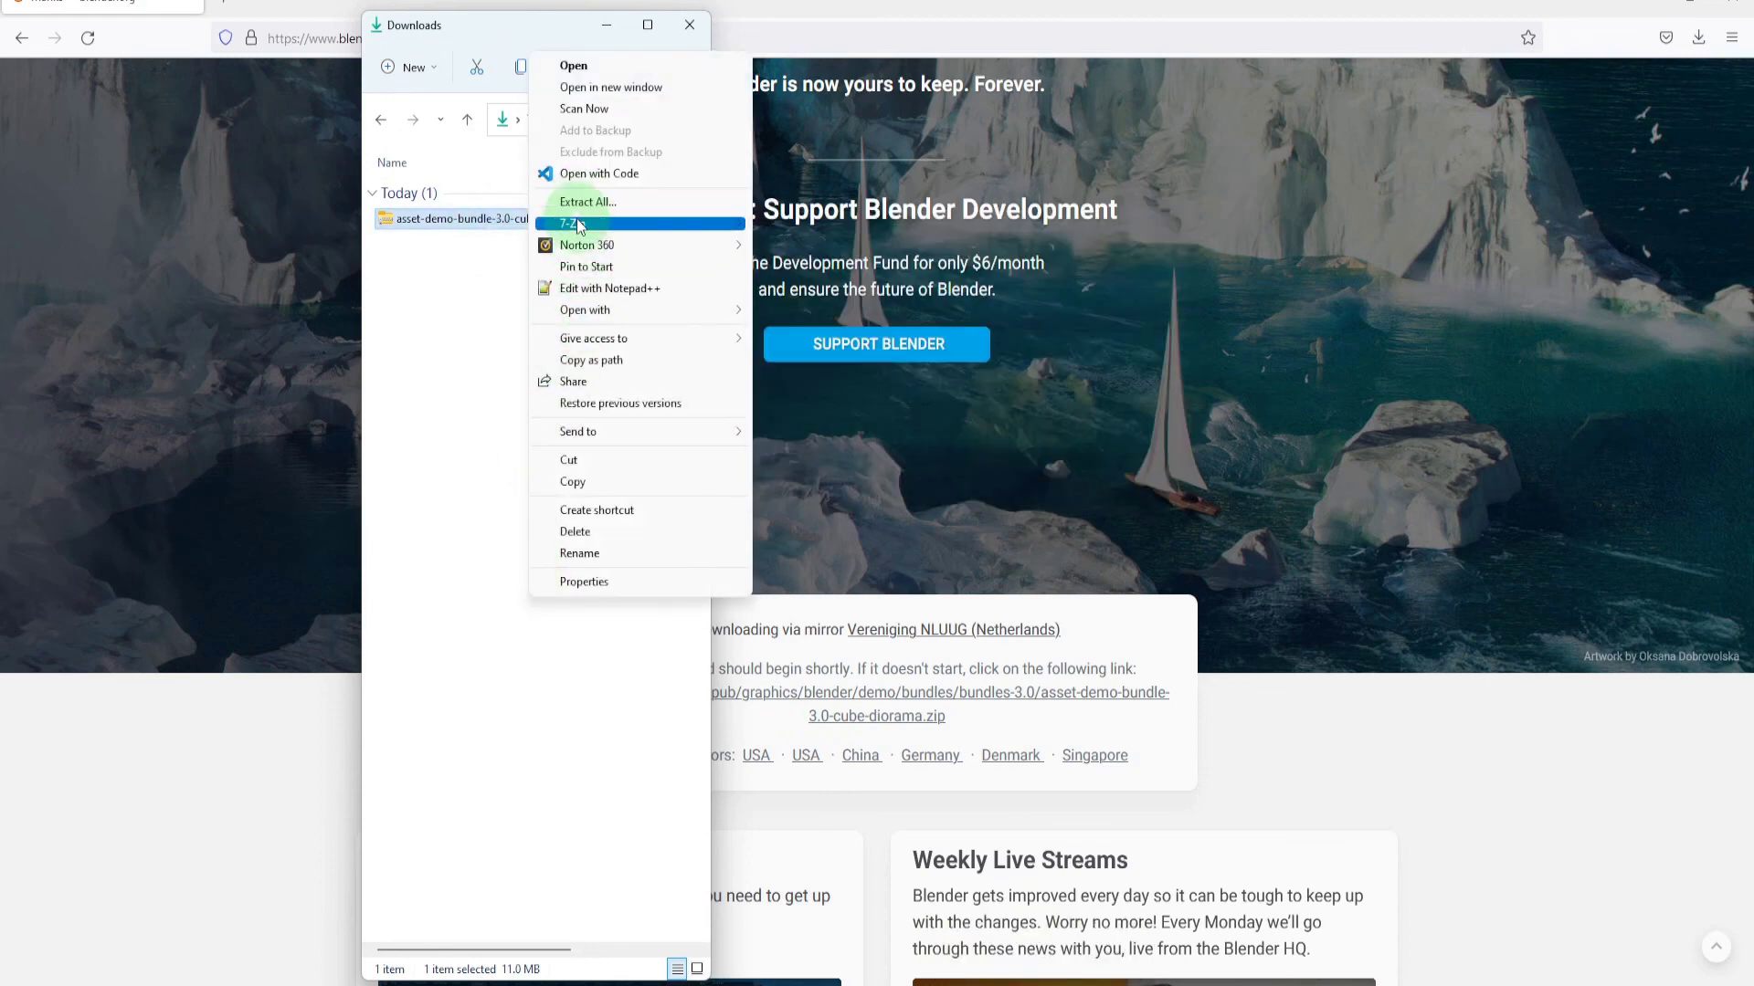
mouse_move(627, 224)
left_click(800, 268)
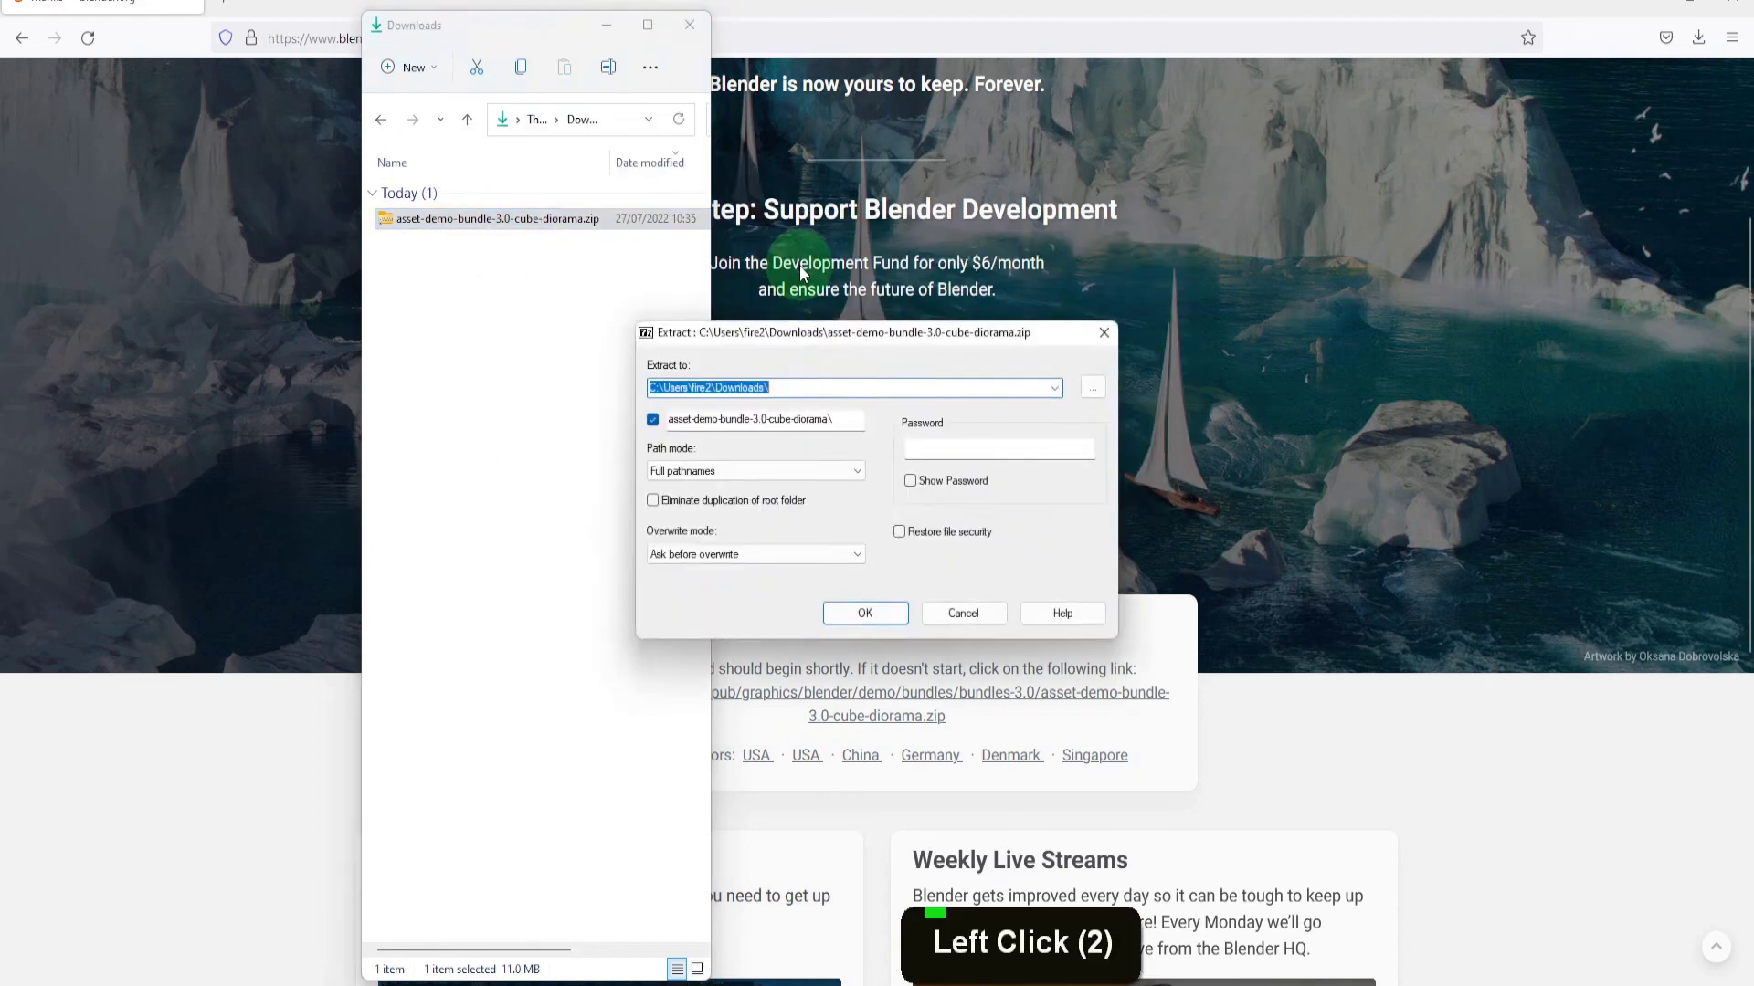
key("Return")
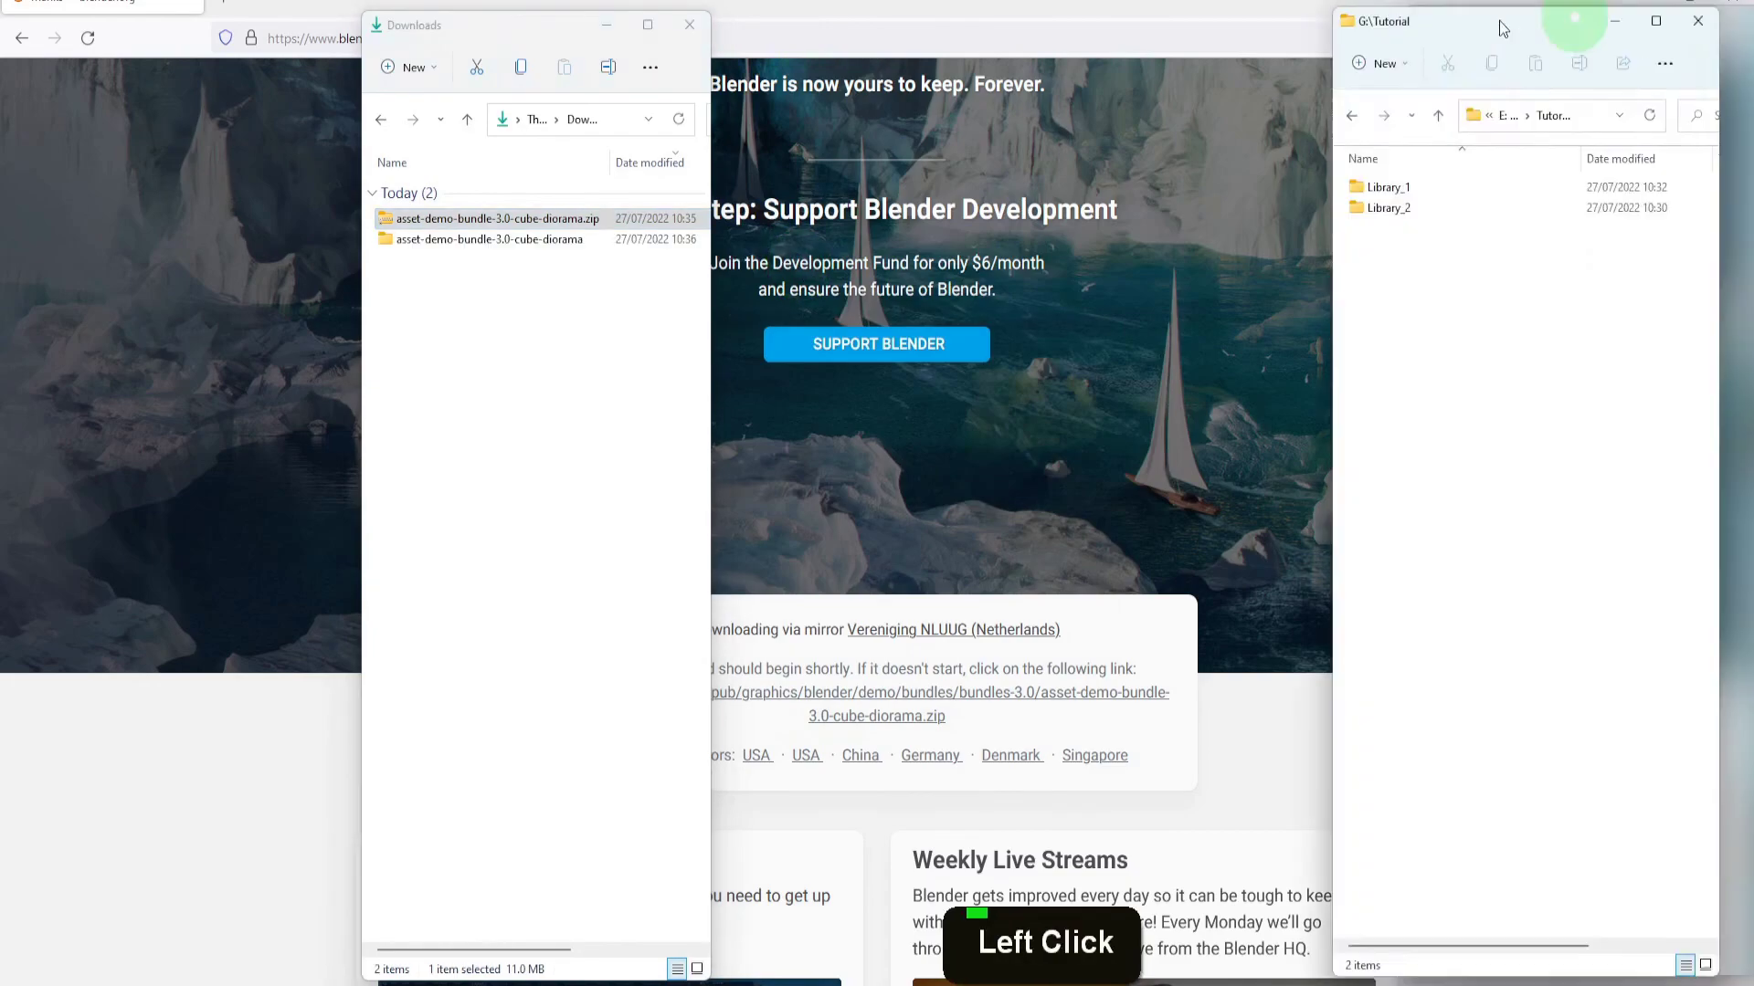
Copy cube_diorama.blend and blender_assets.cats.txt from the extracted bundle's cube_diorama folder into G:\Tutorial\Library_2
left_click_drag(1499, 20, 1005, 21)
double_click(900, 217)
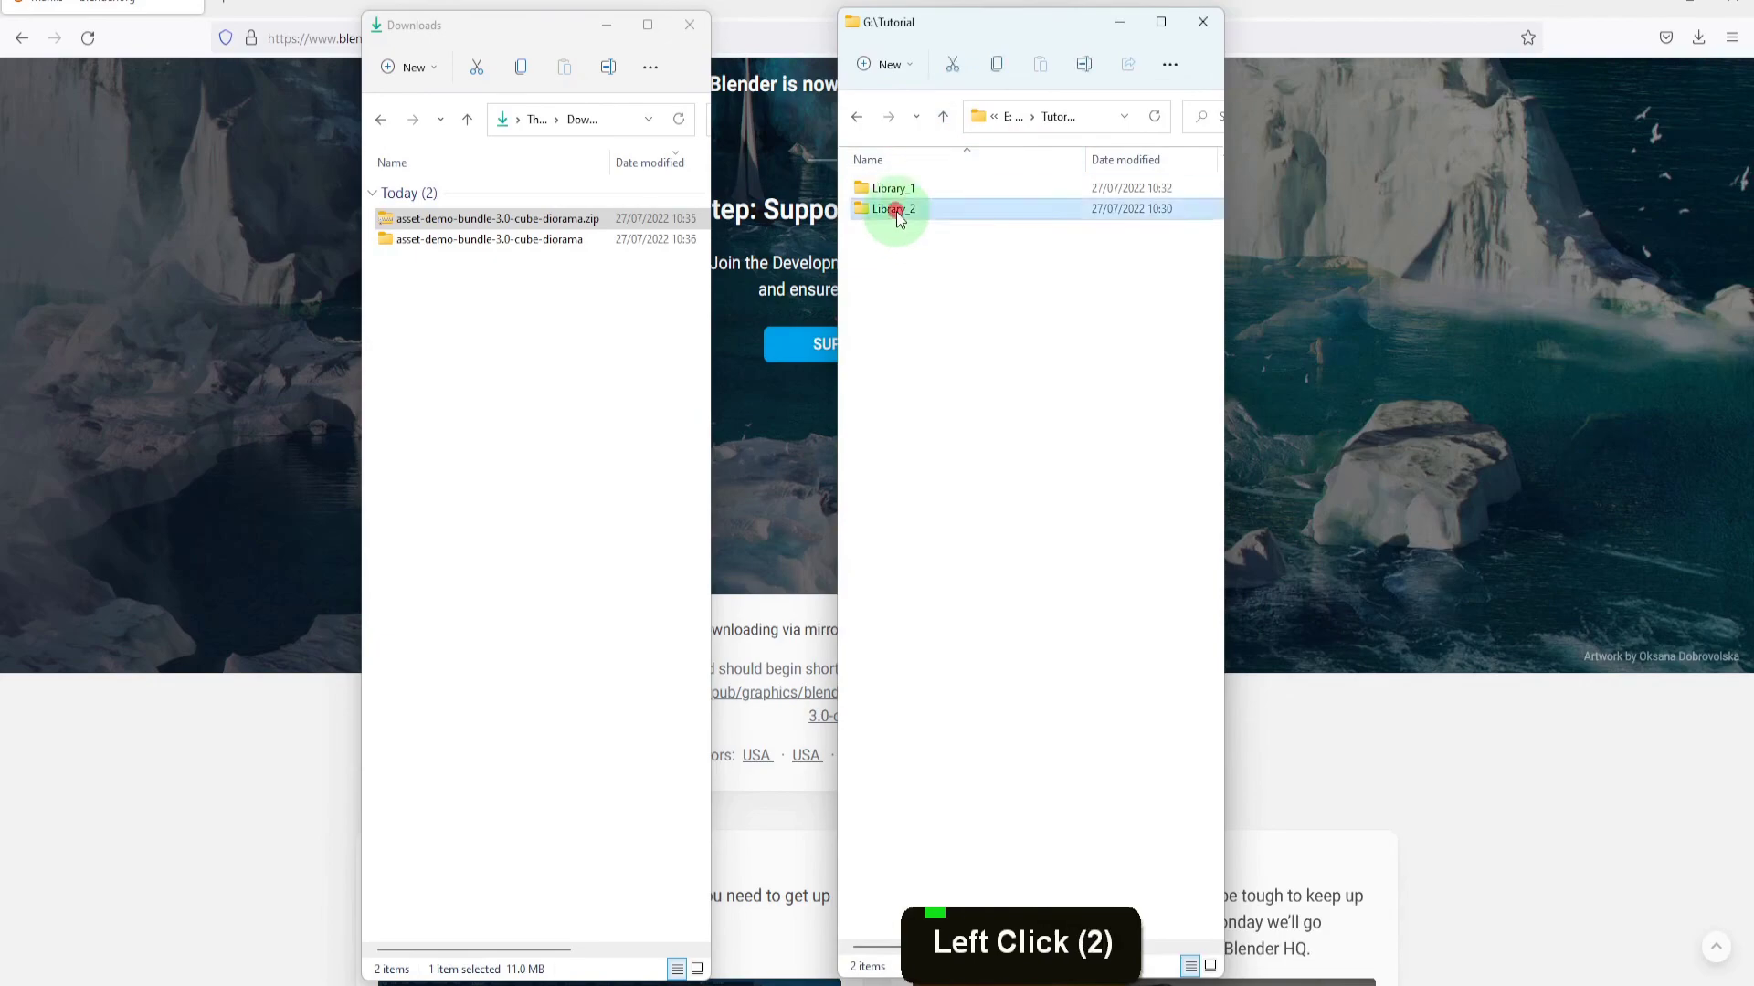
double_click(478, 241)
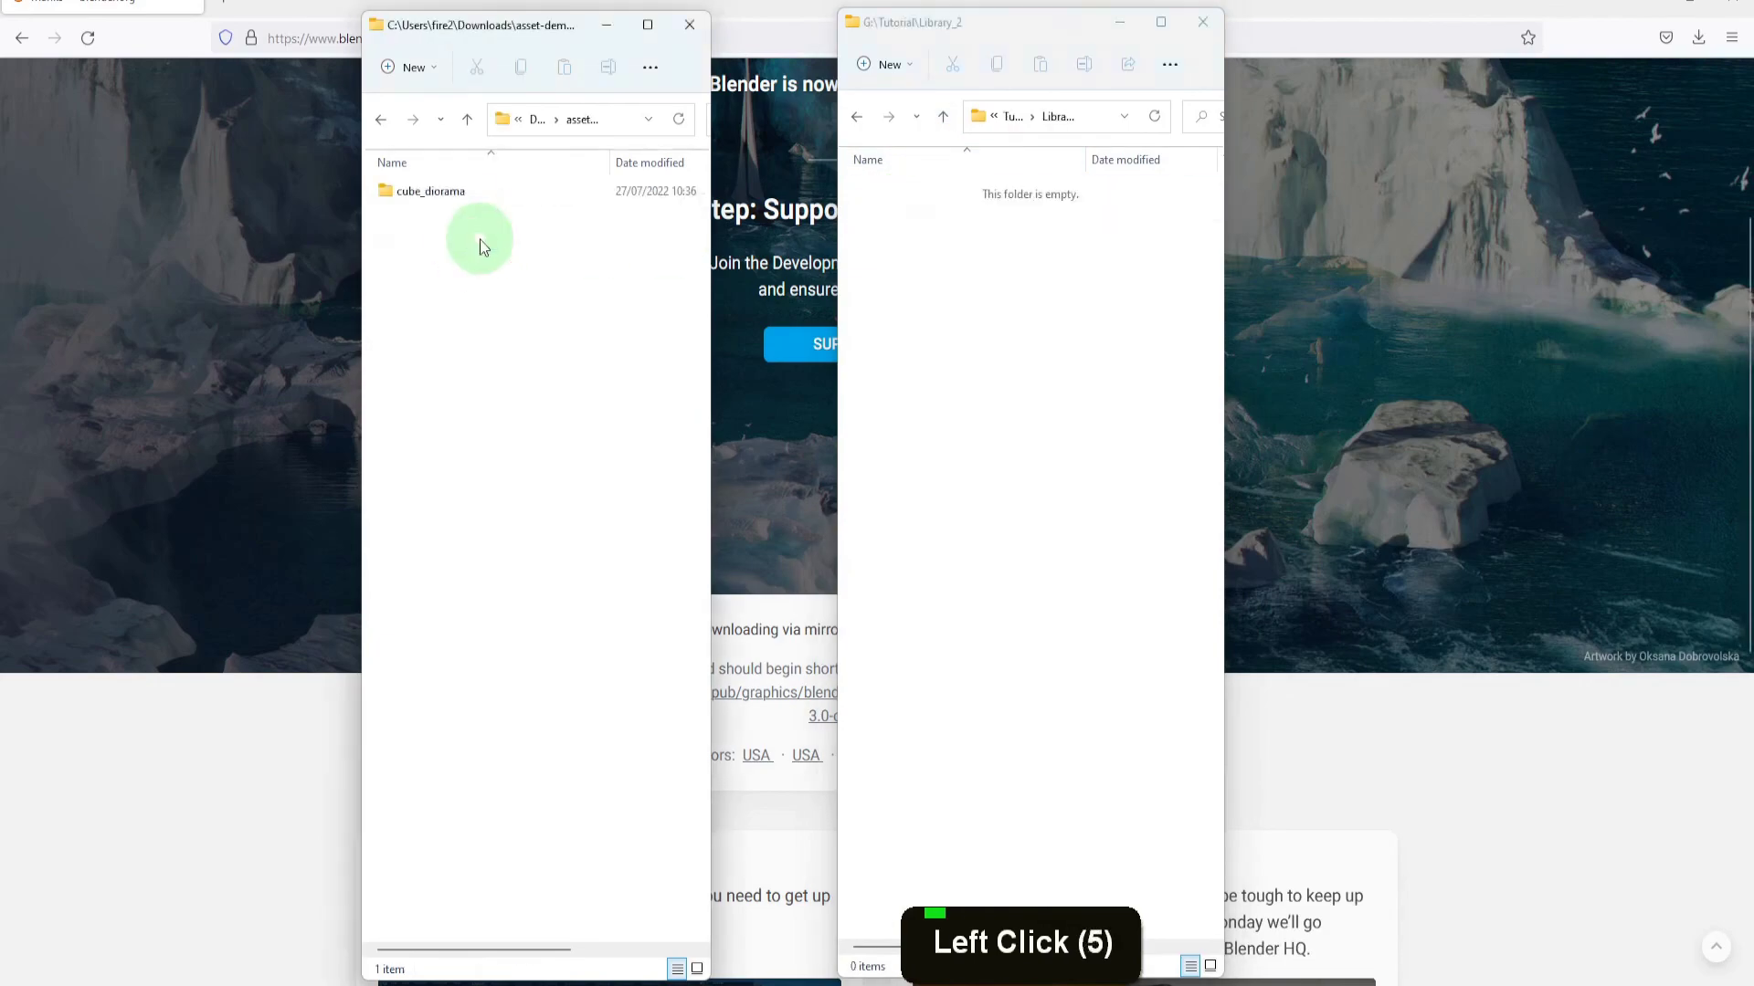
double_click(447, 210)
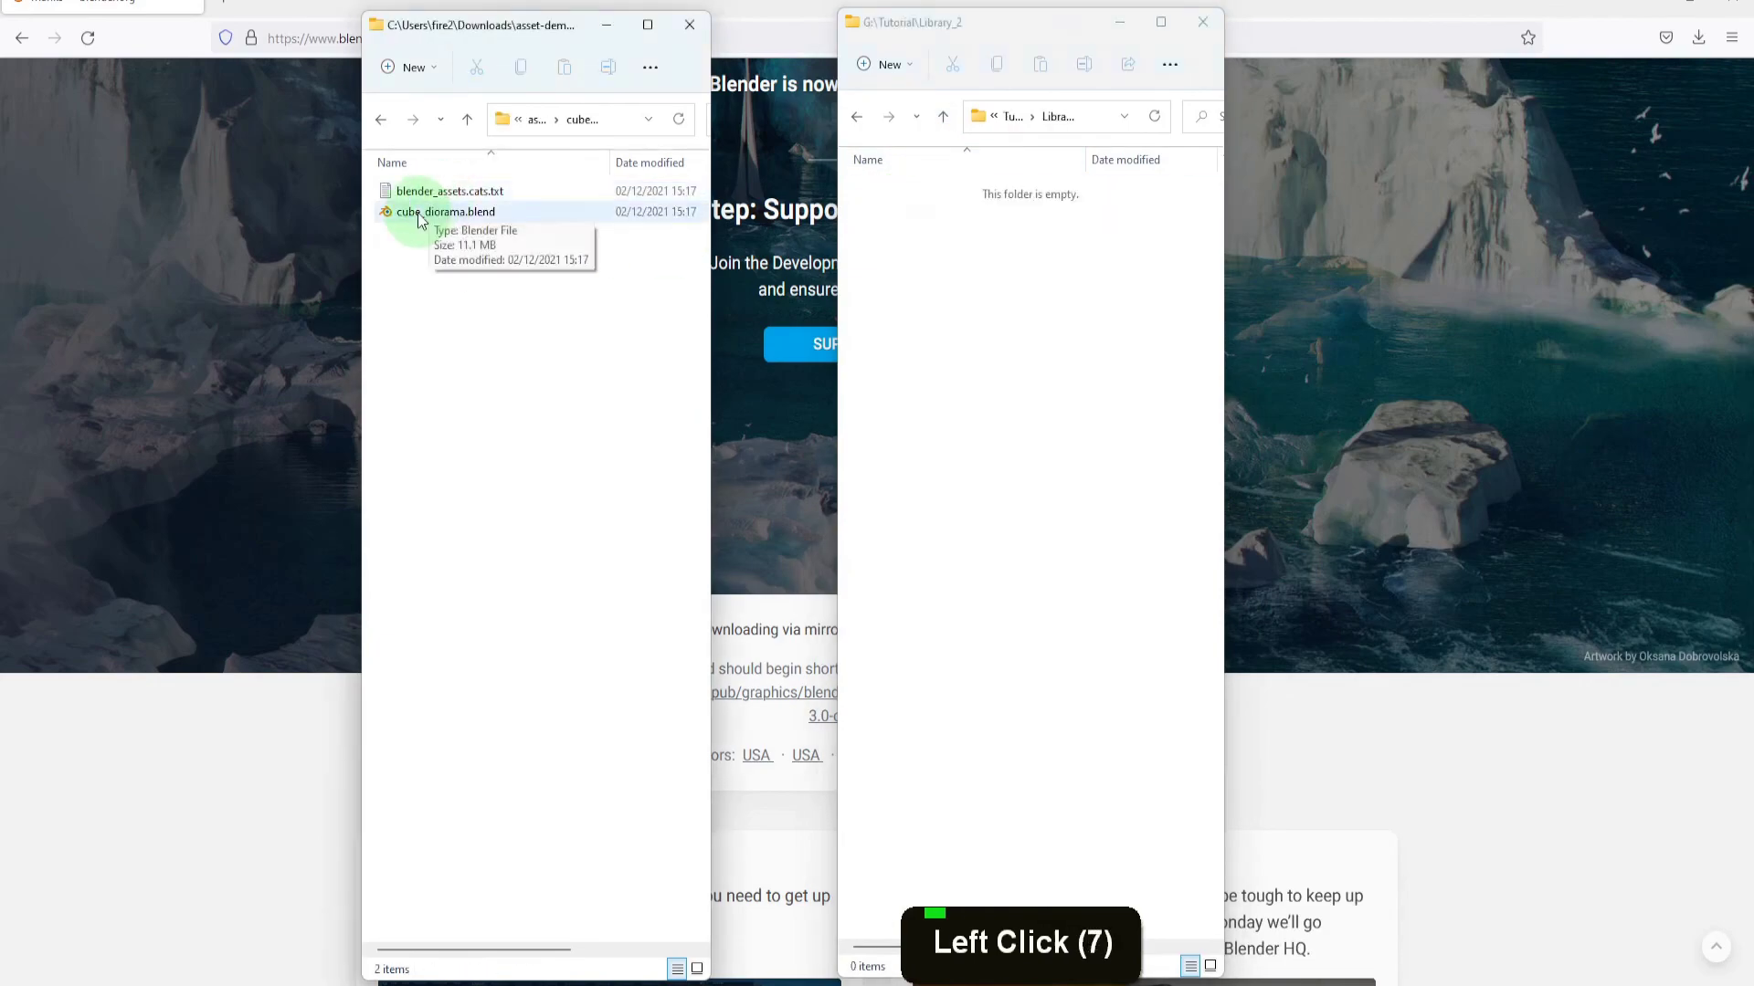
left_click_drag(420, 219, 983, 316)
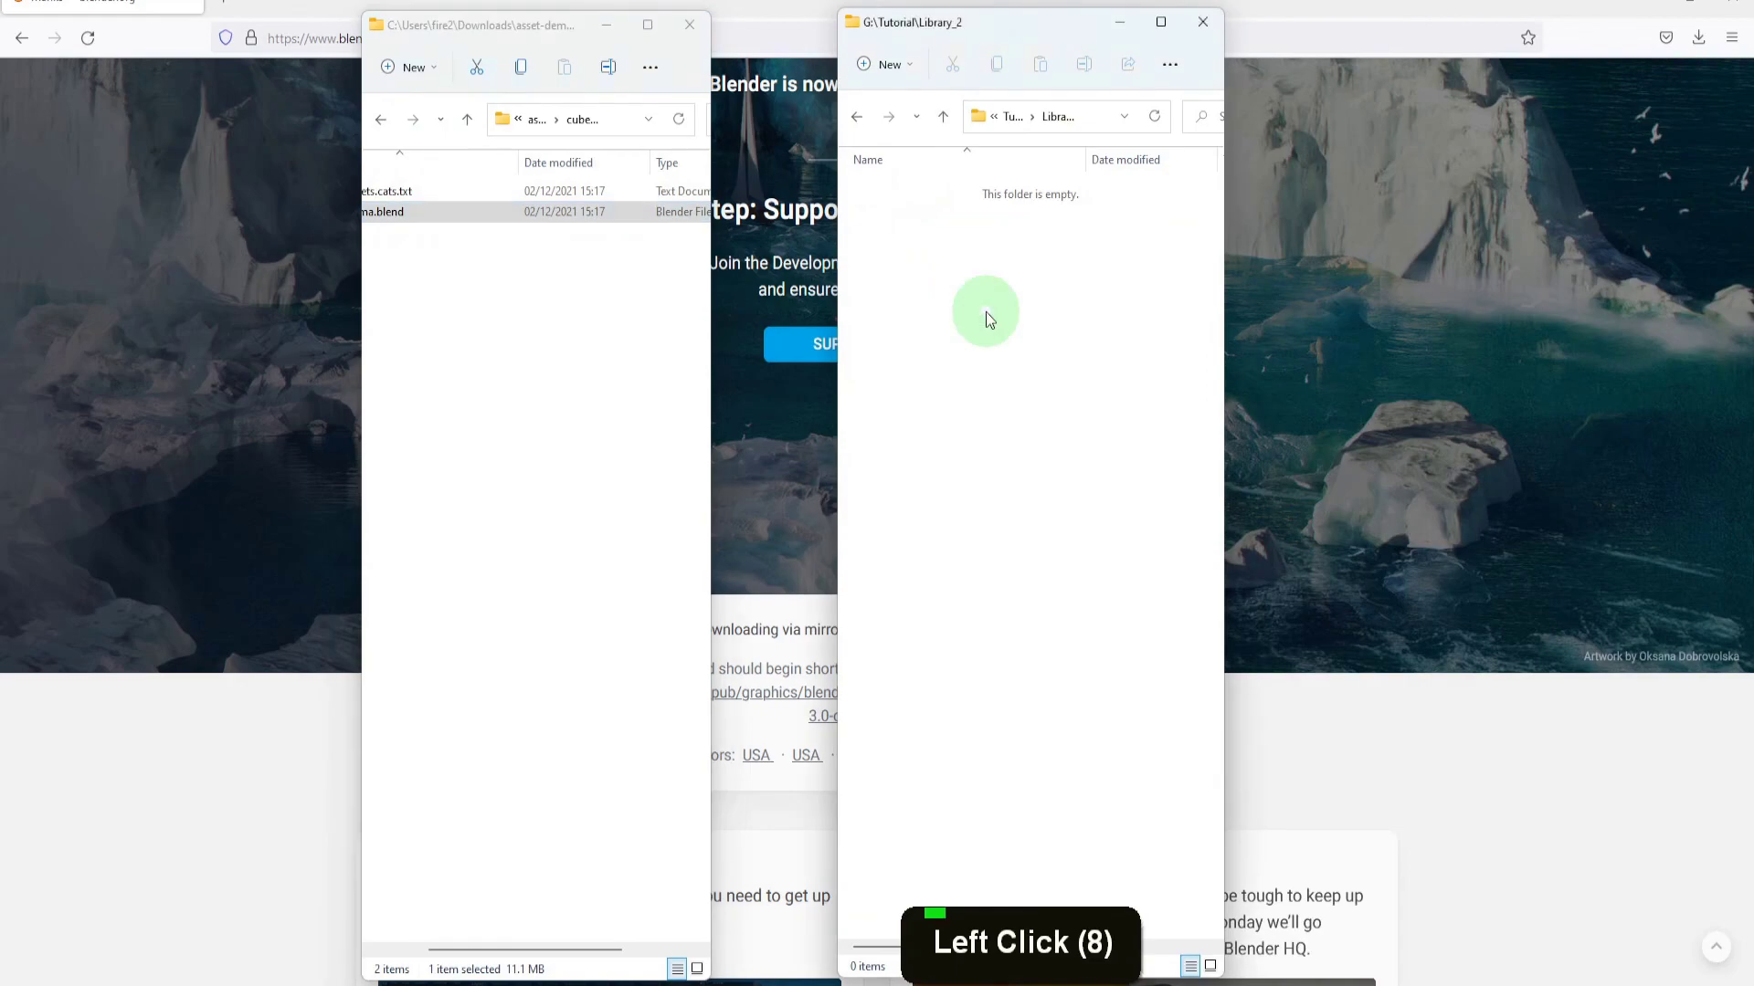
scroll(539, 349, "up", 5)
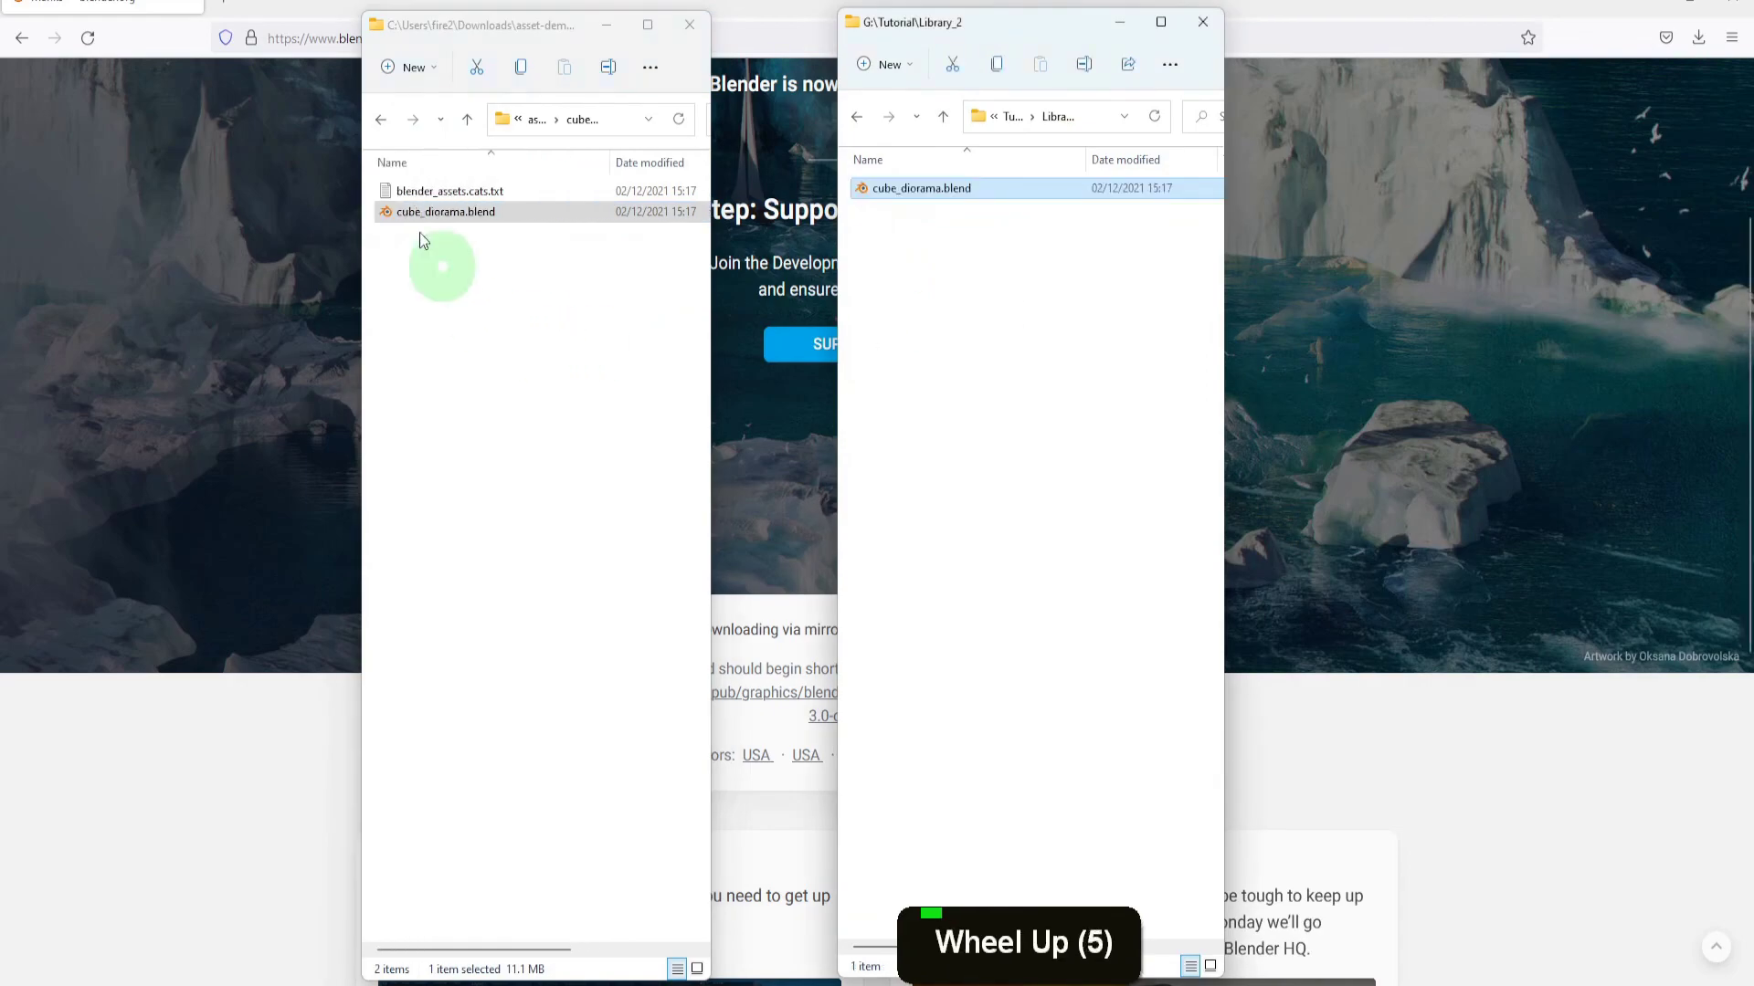
left_click(410, 194)
left_click_drag(410, 193, 1002, 284)
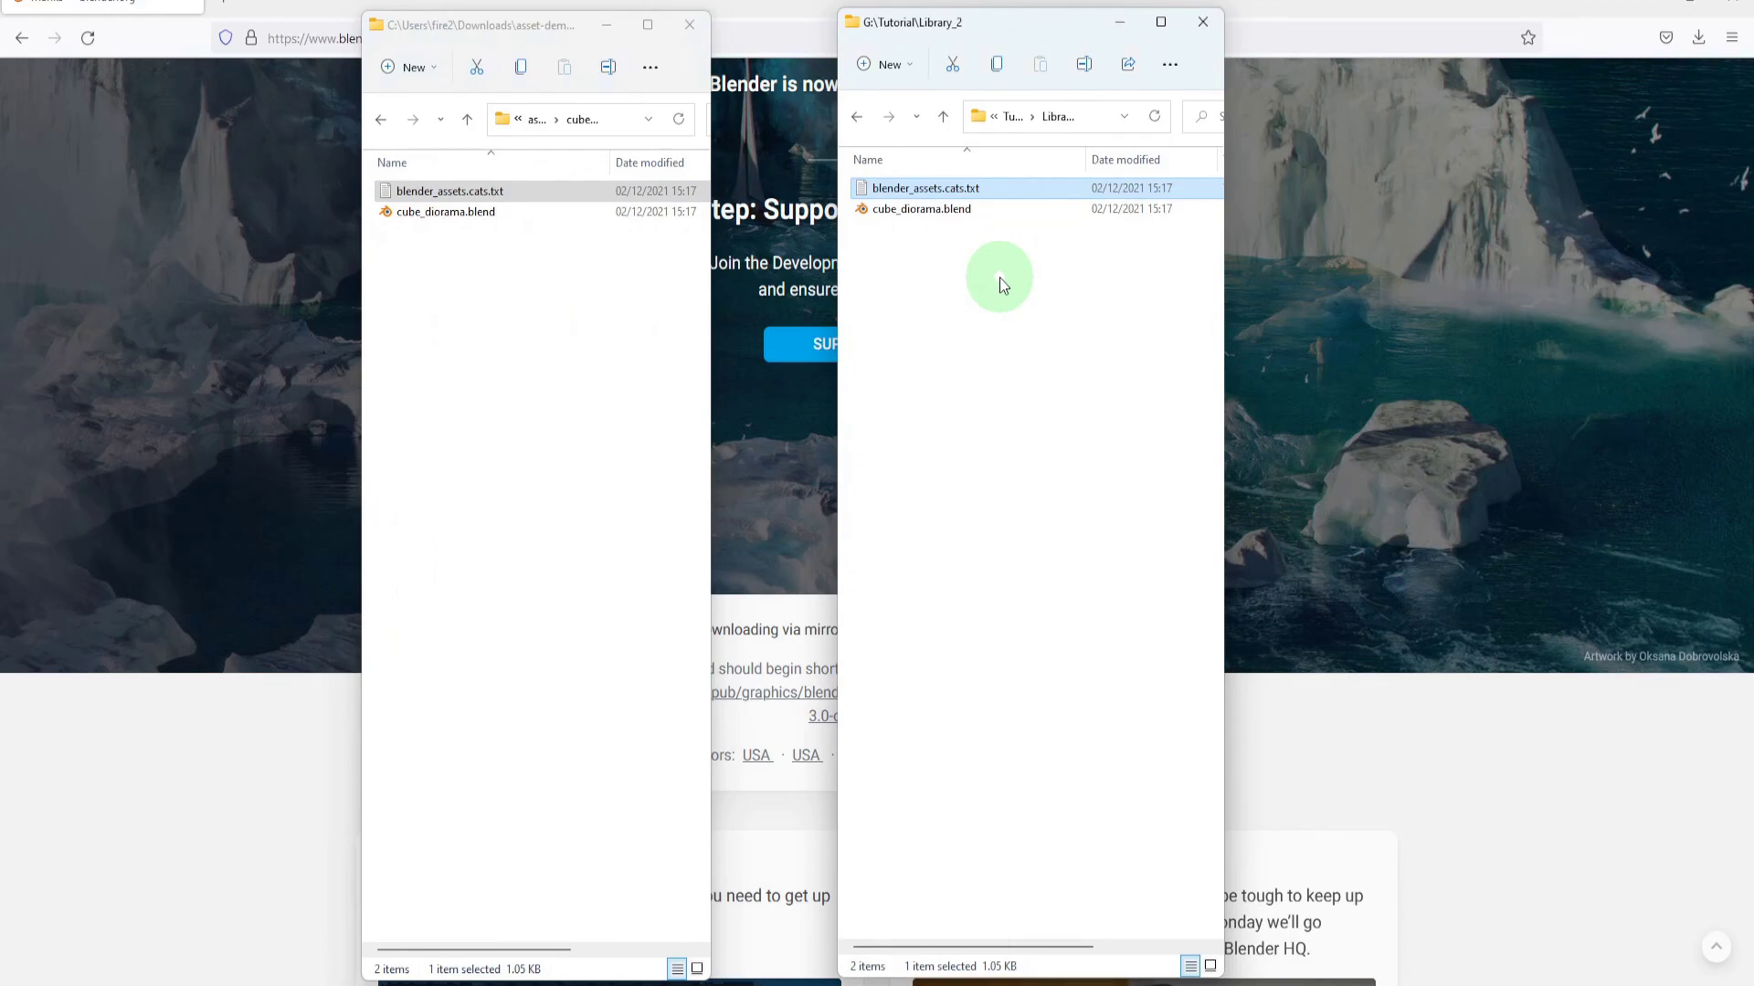
Switch back to the Blender window that holds the kettles and the linked glass
left_click(1397, 985)
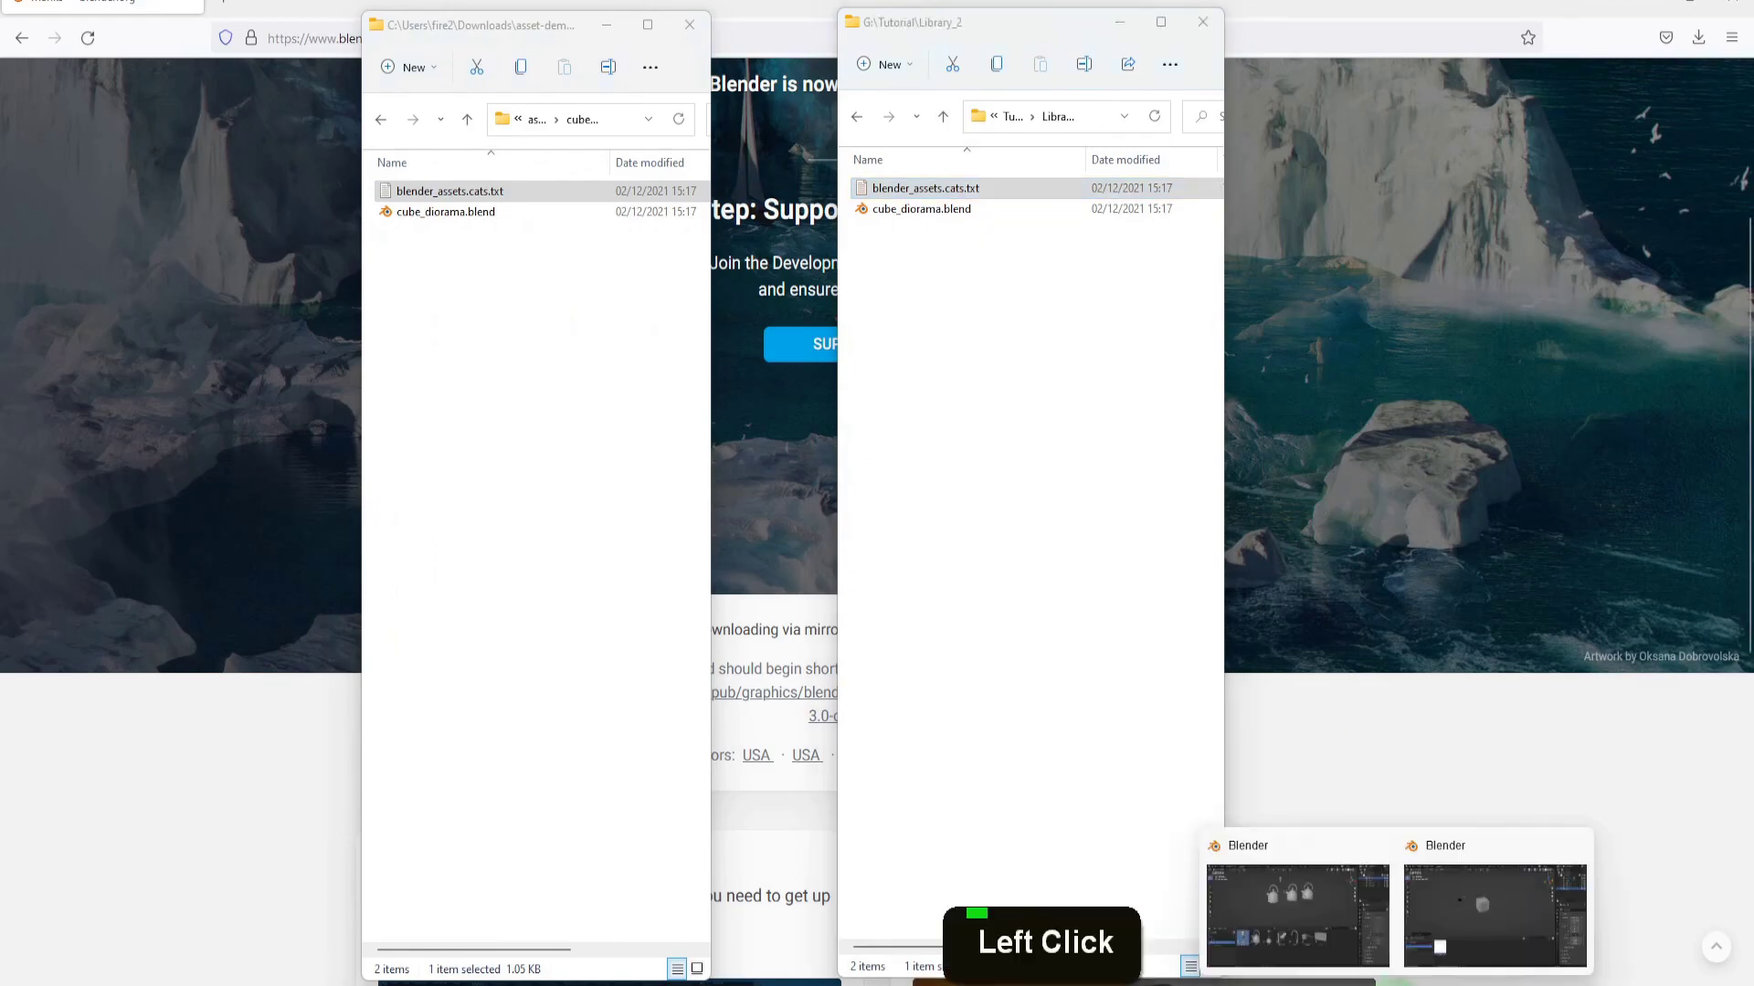
left_click(1331, 913)
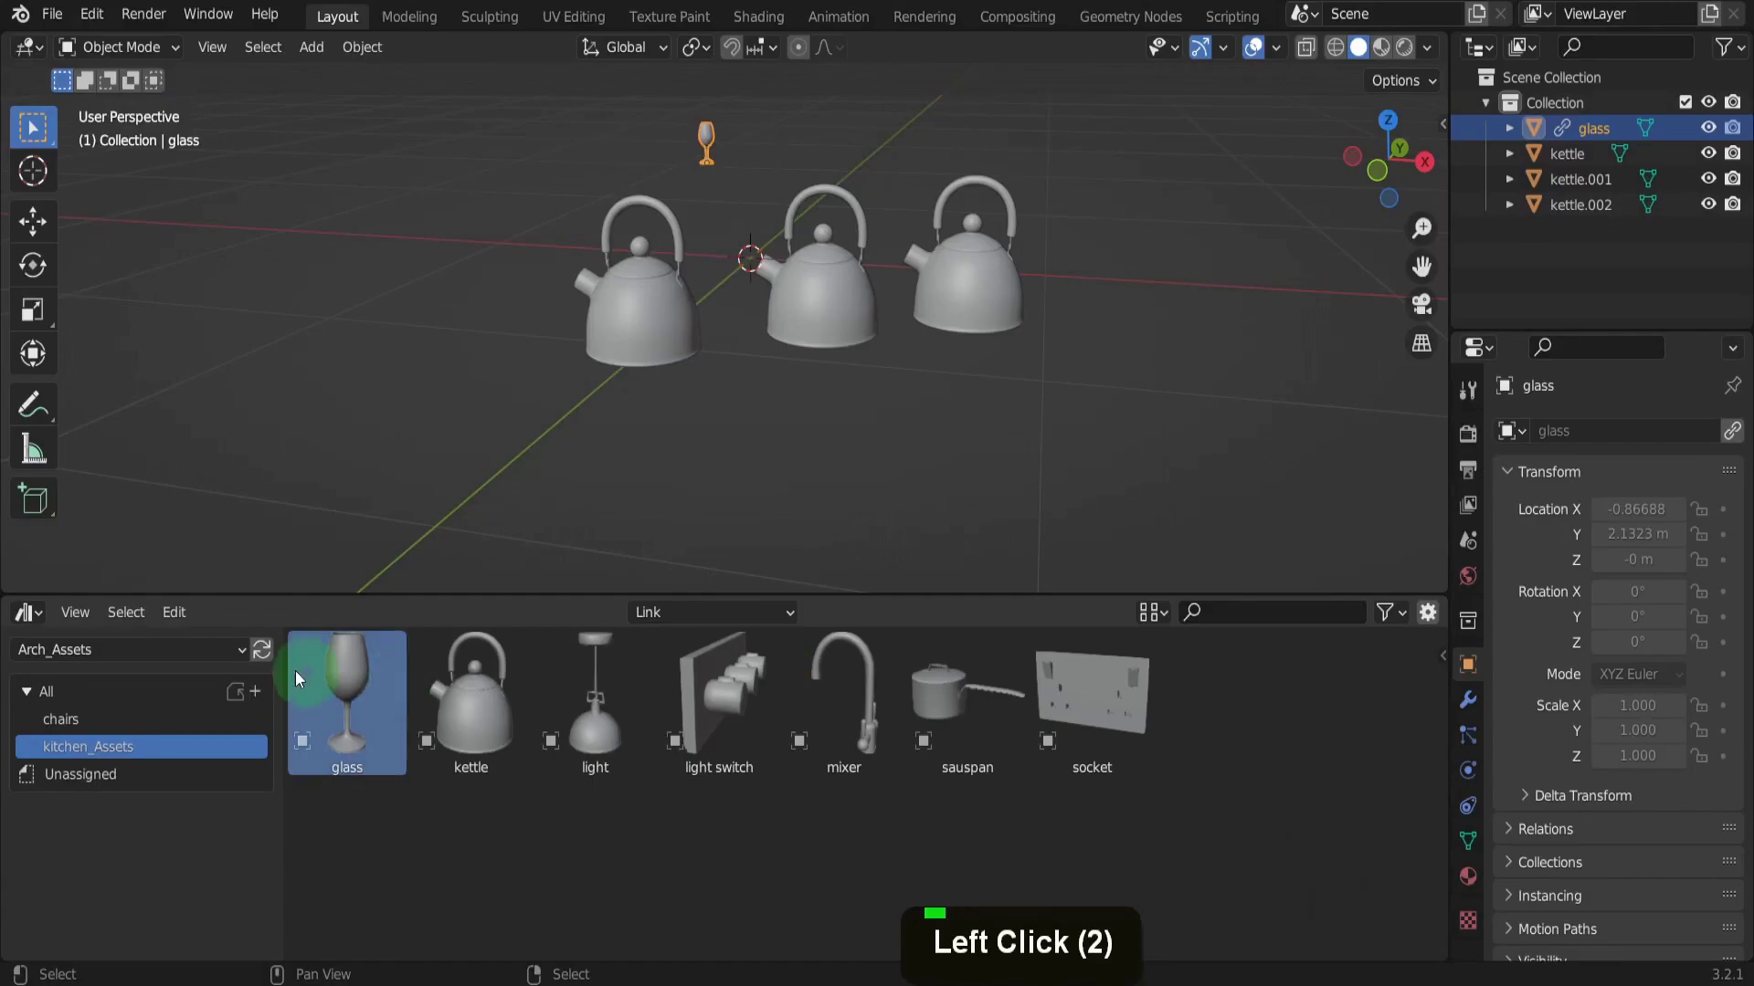
Switch the asset browser to the Cube Diorama library and show all of its assets
left_click(227, 652)
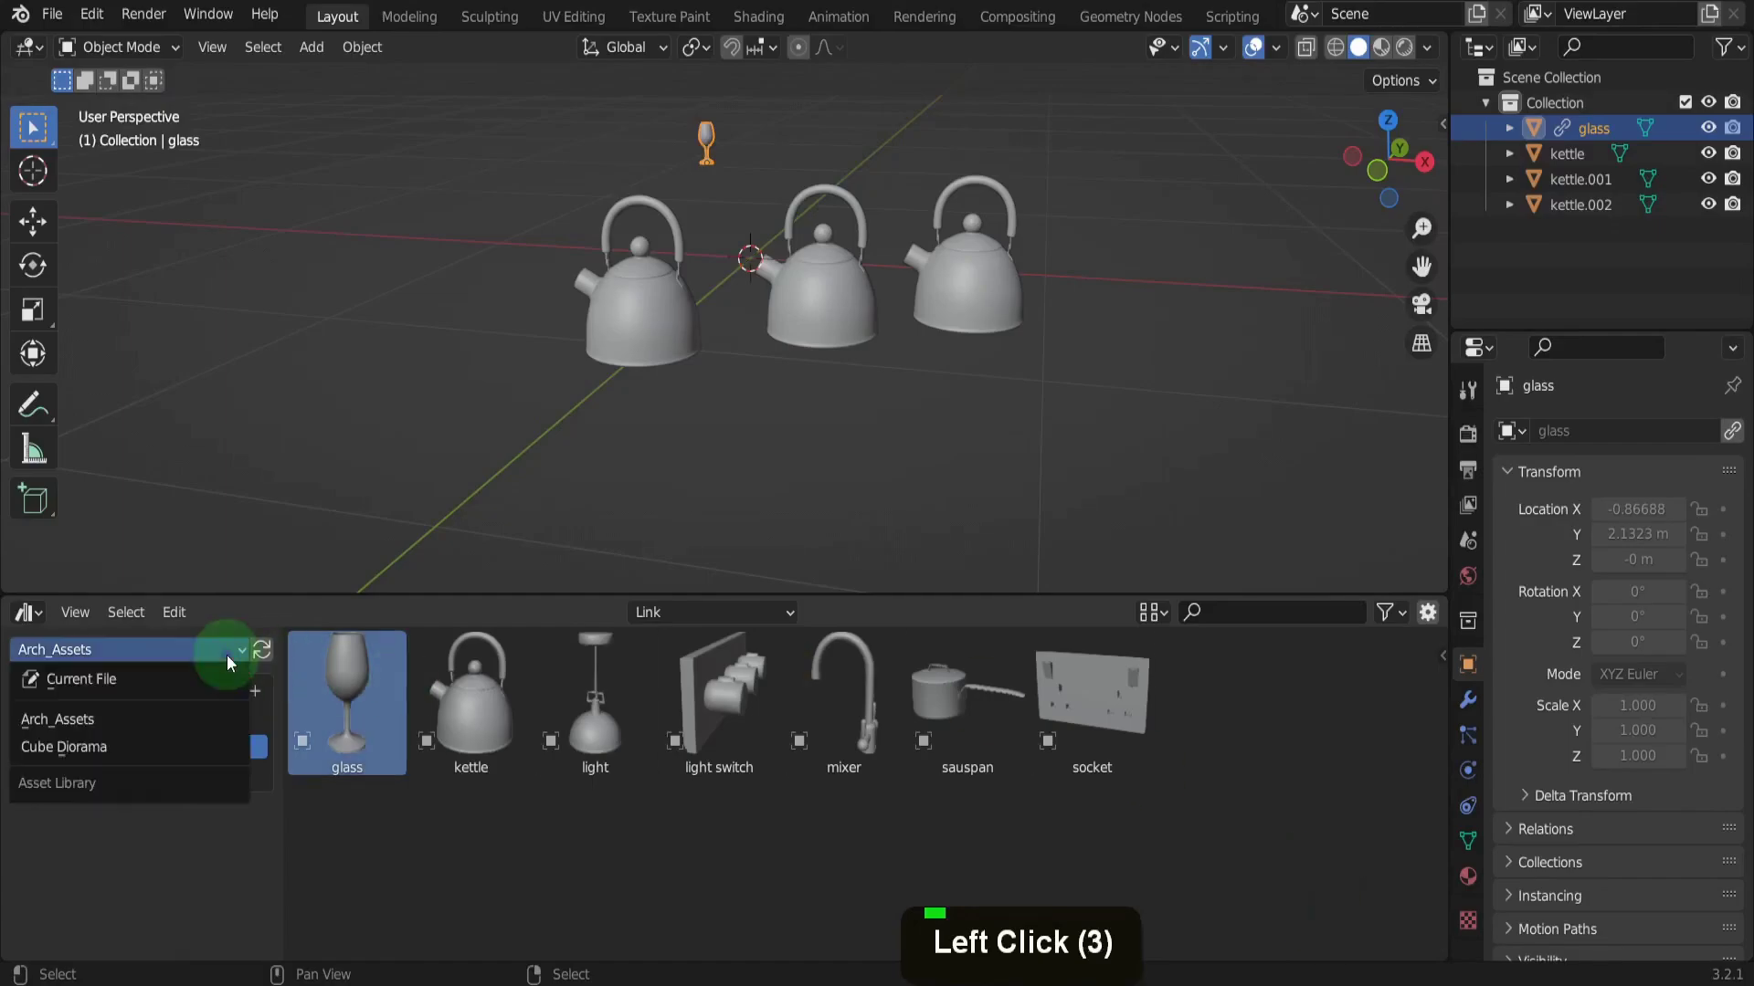
left_click(166, 744)
left_click(215, 738)
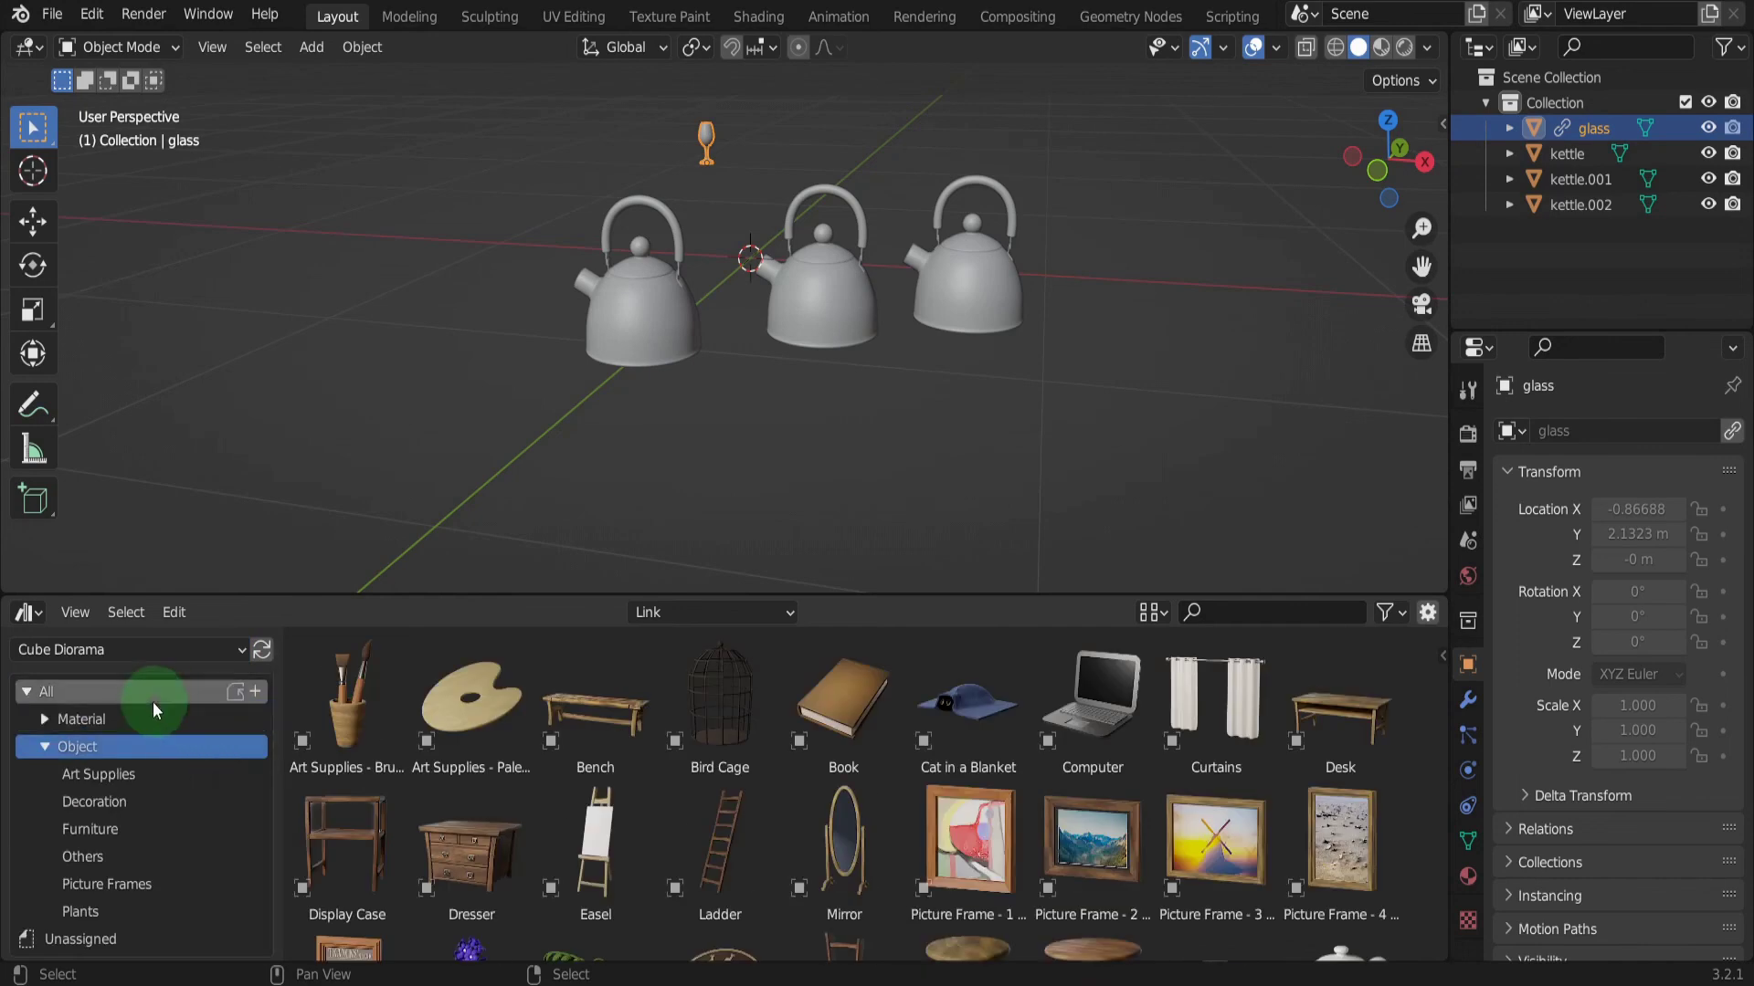
left_click(74, 698)
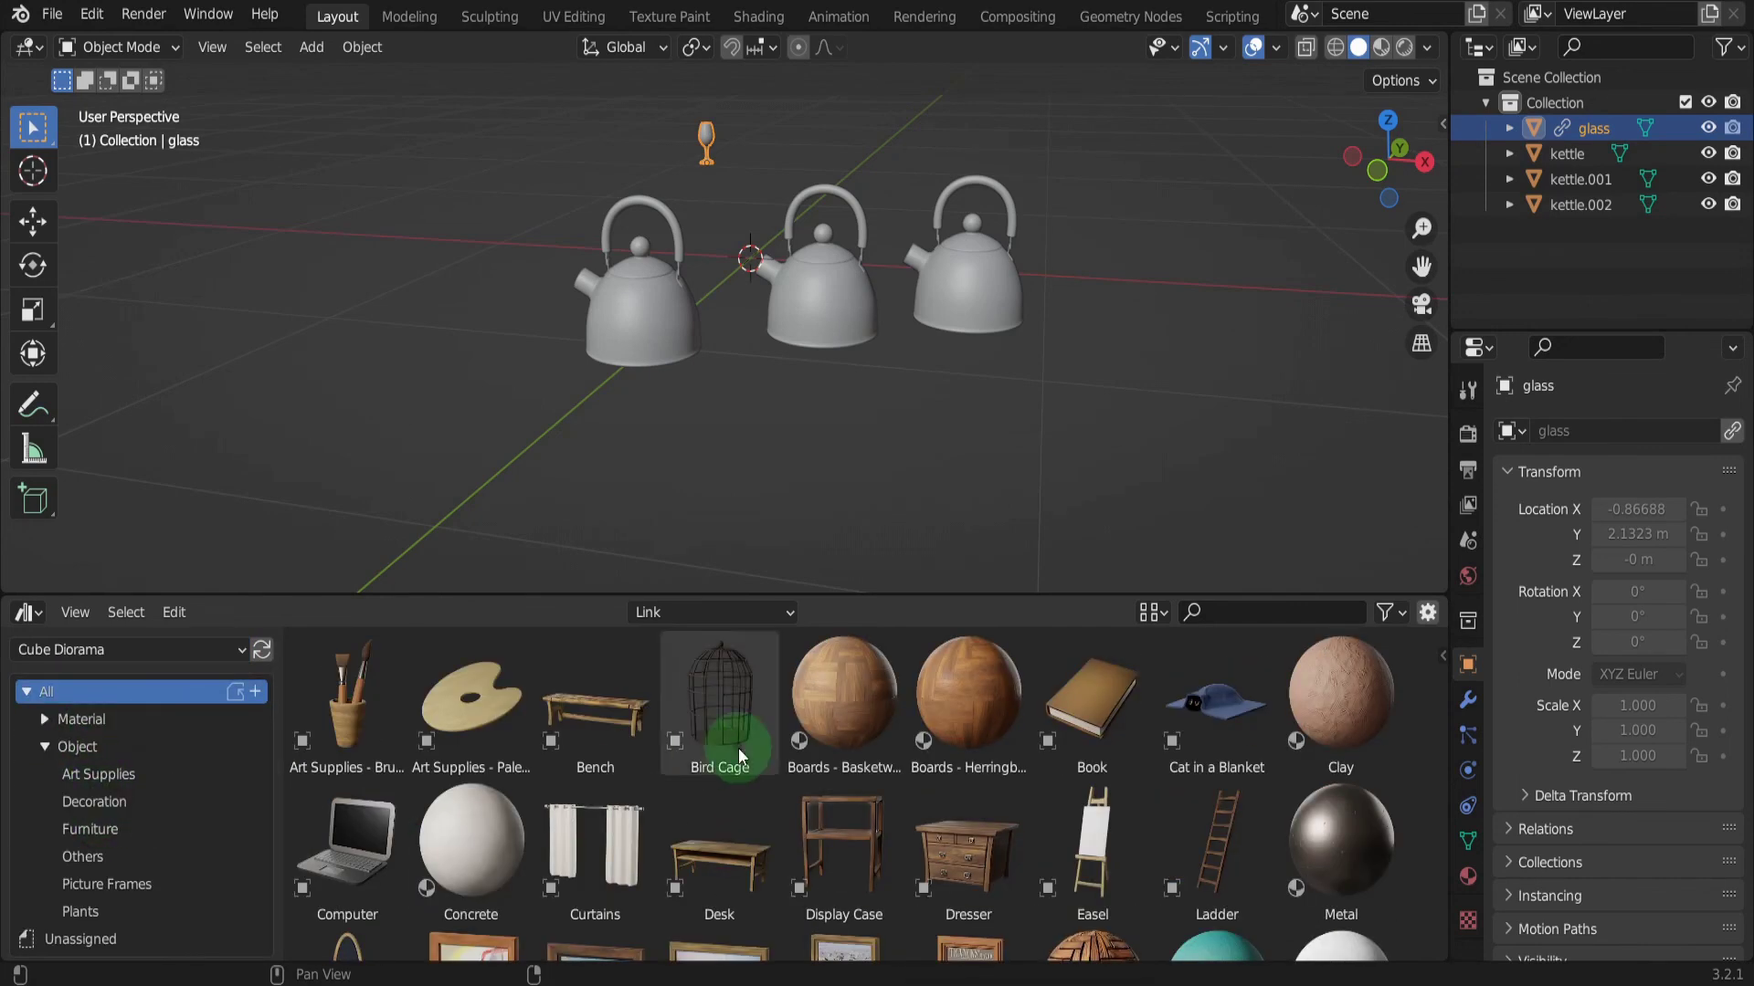
Apply the library's Metal material to the leftmost kettle and the Porcelain - Teal material to the middle kettle
scroll(808, 776, "down", 1)
left_click_drag(1326, 805, 972, 479)
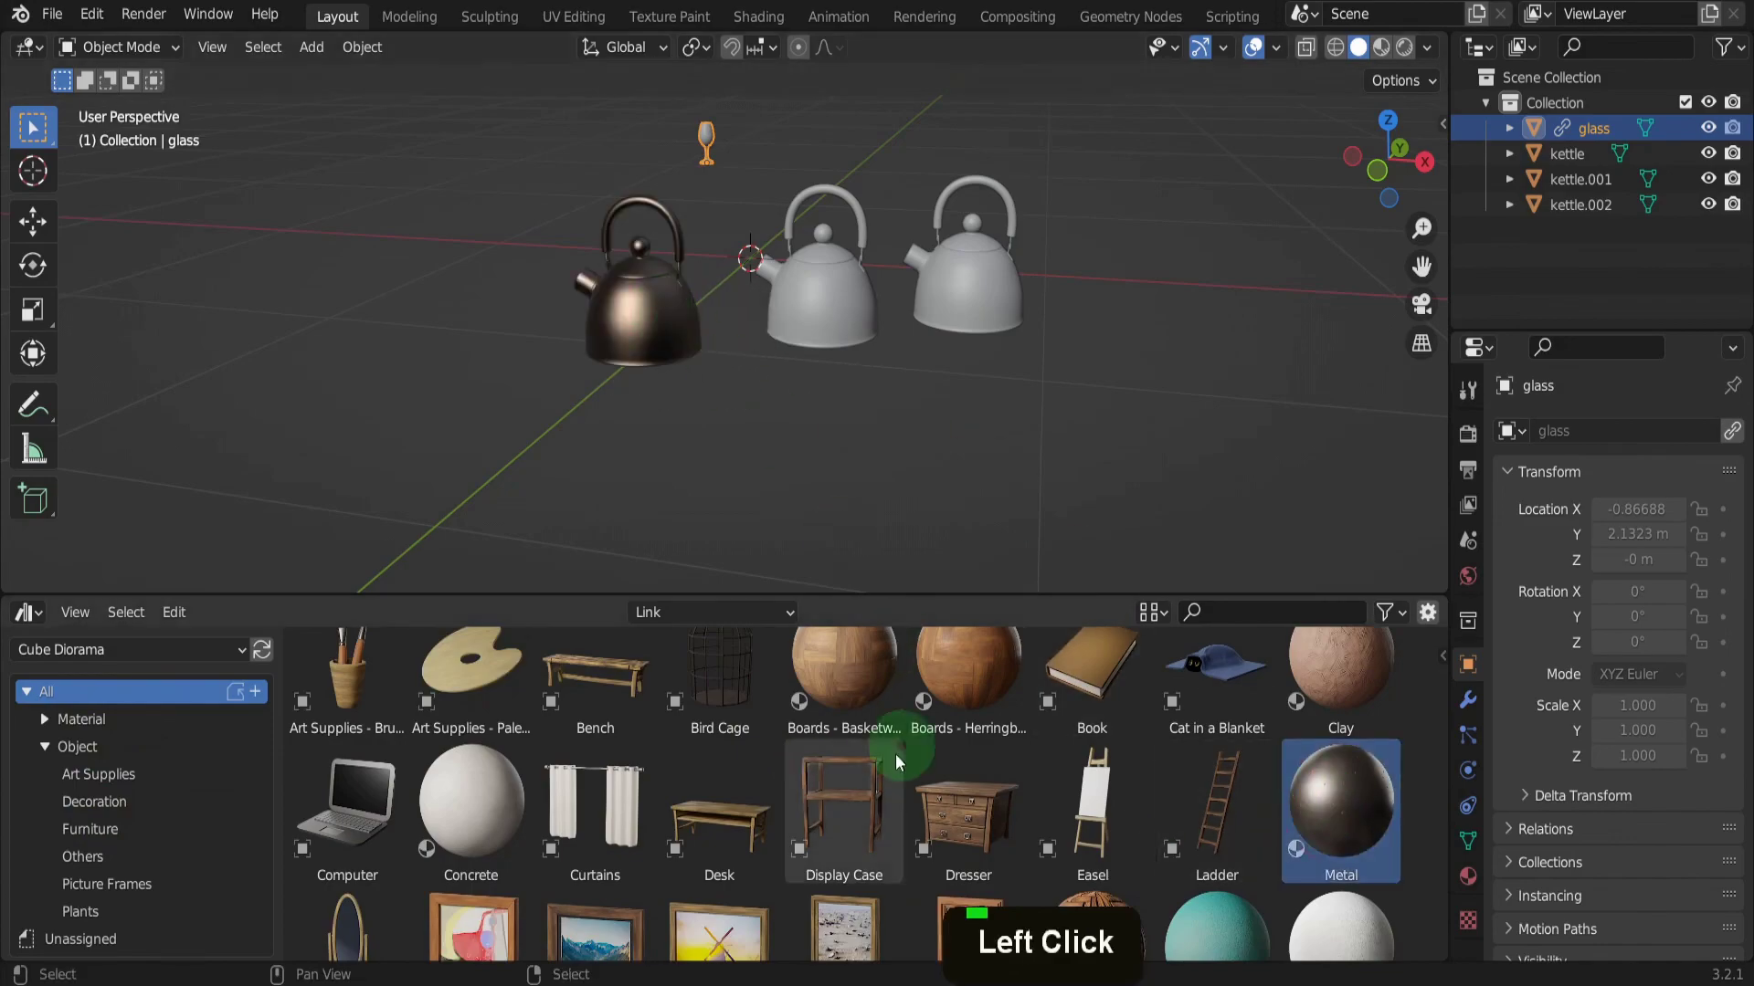
scroll(895, 754, "down", 6)
left_click_drag(519, 830, 822, 300)
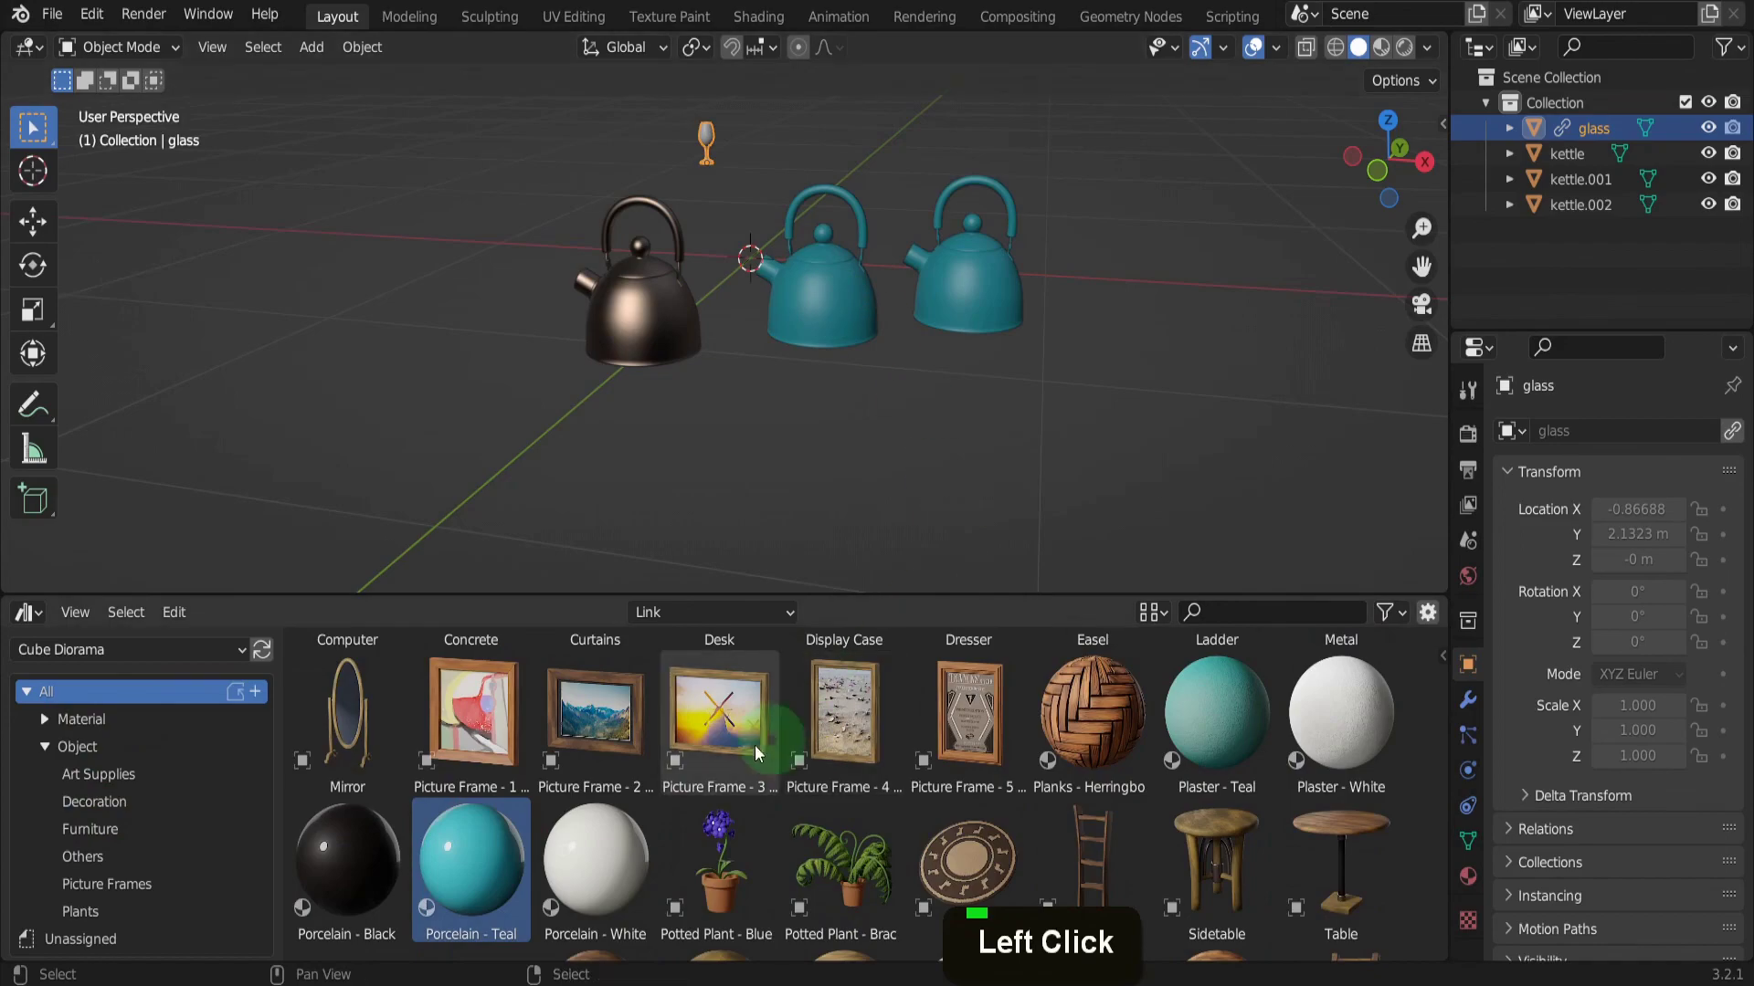
Place the Sidetable asset as a link in the scene, behind and to the left of the metal kettle
scroll(804, 767, "down", 5)
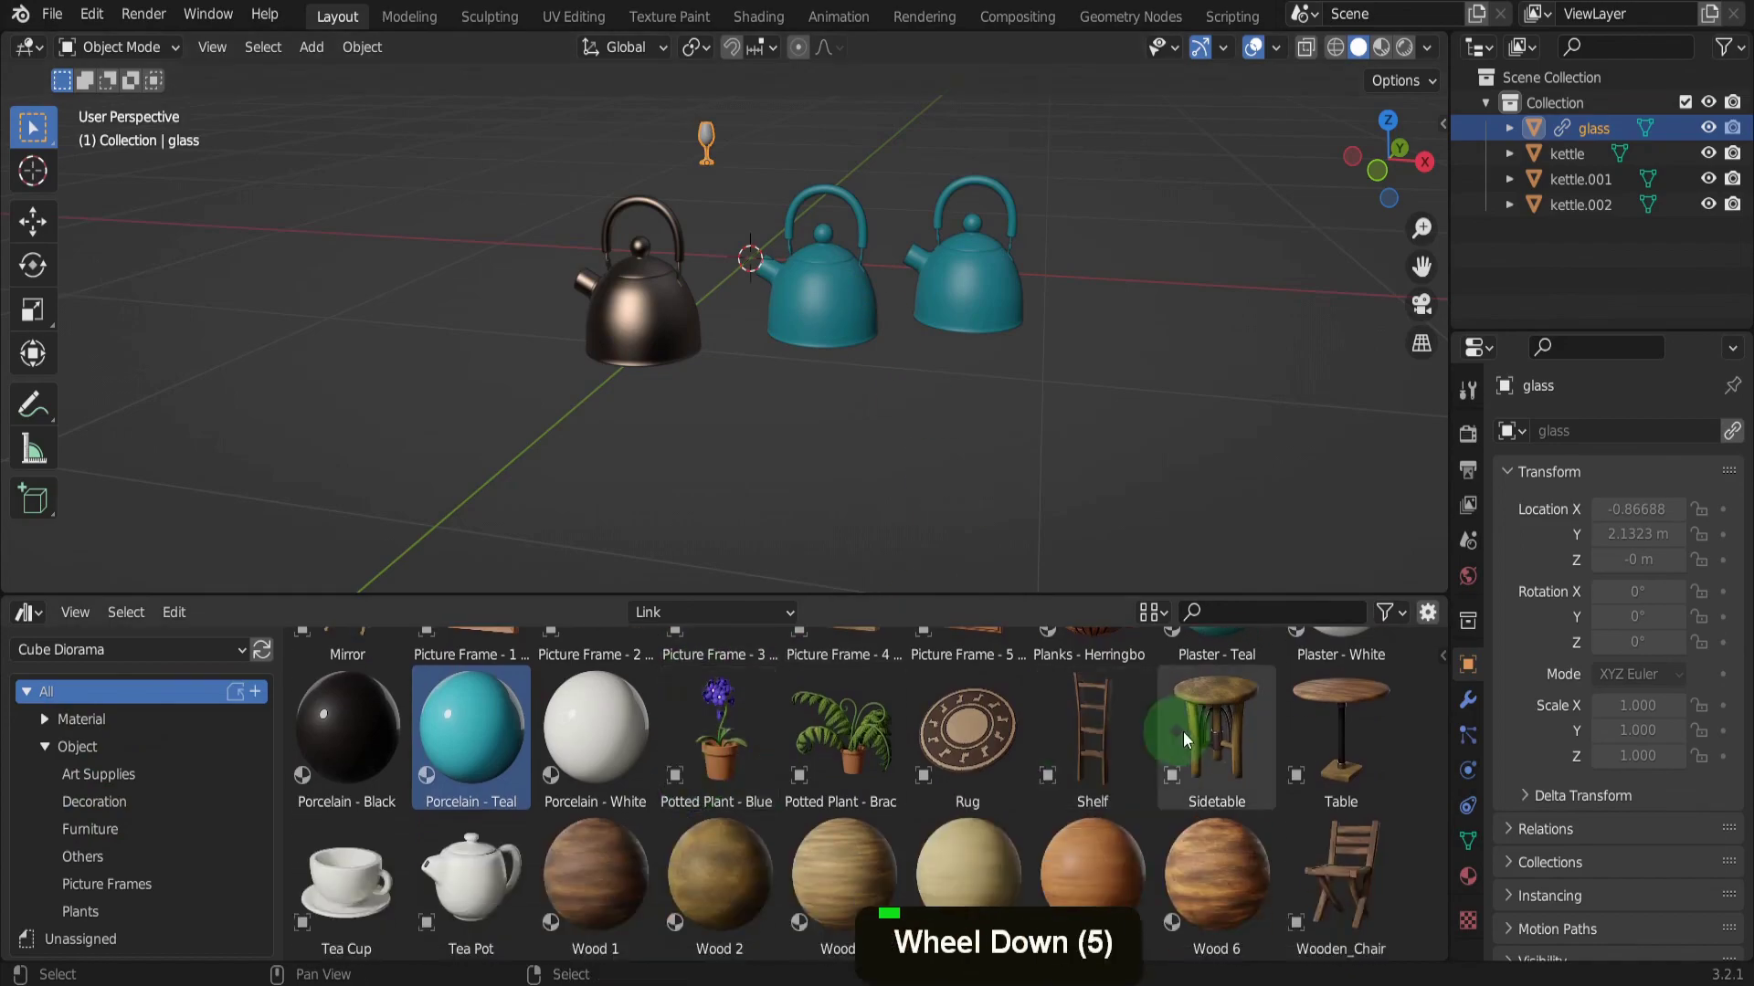
left_click_drag(1214, 730, 754, 416)
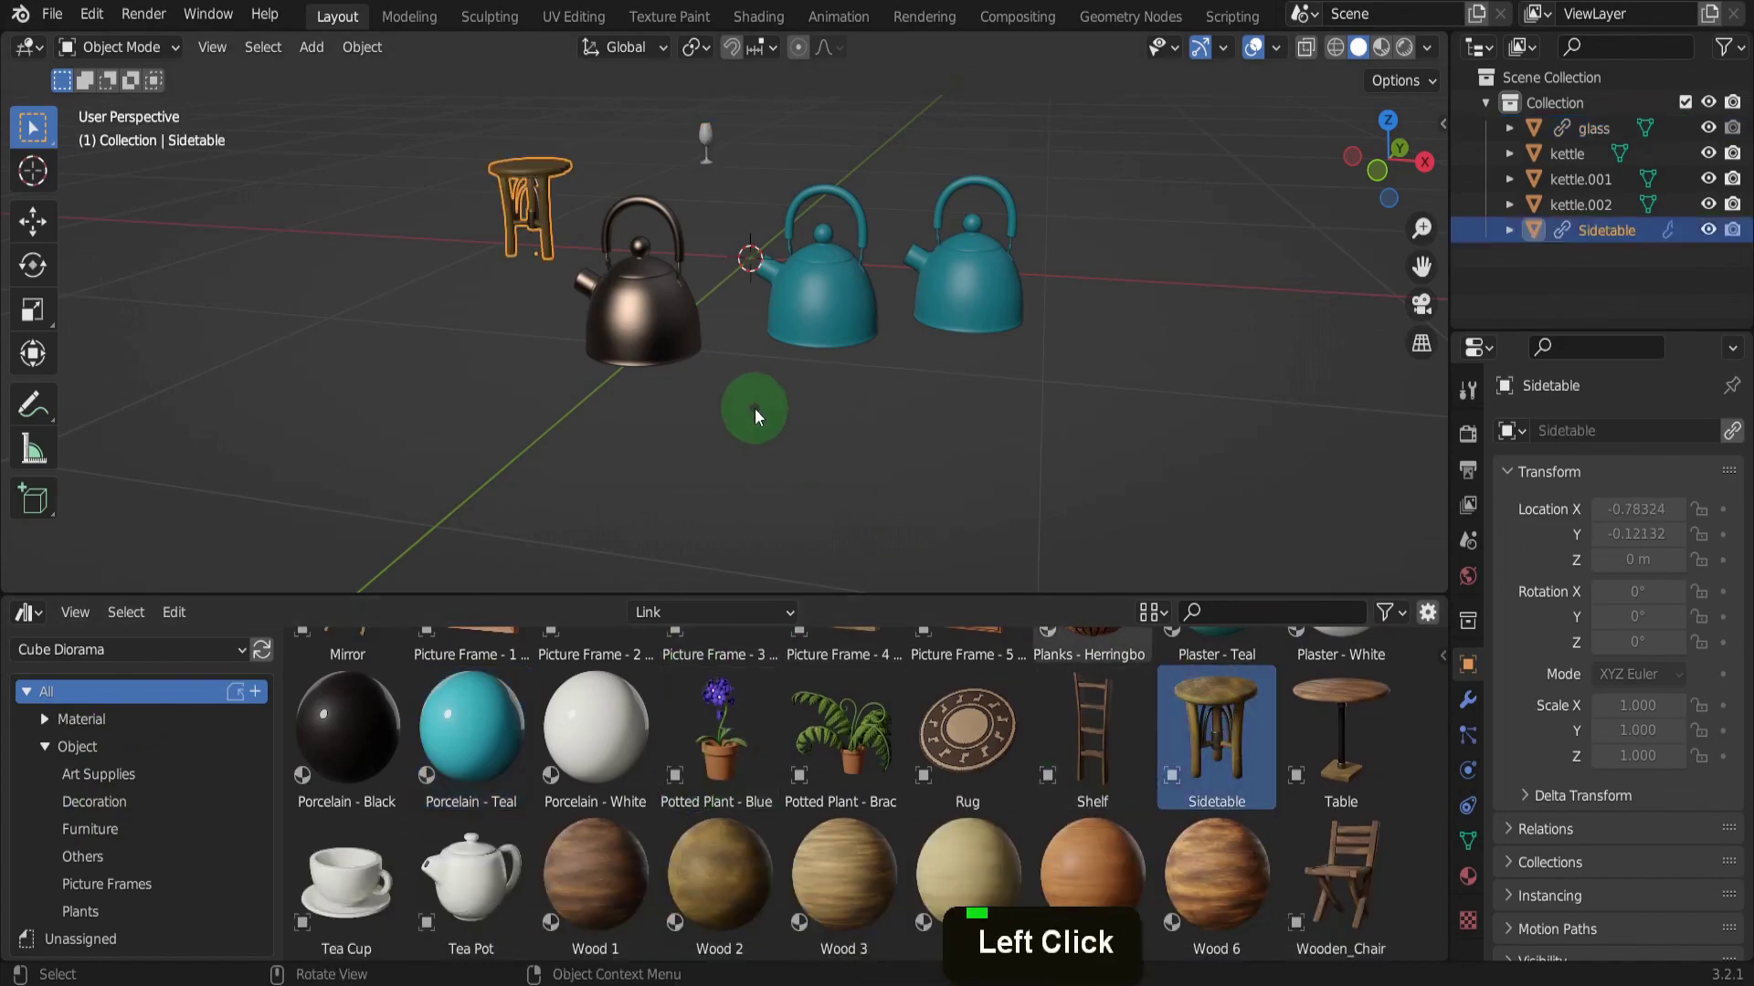
Select the middle teal kettle and open its object context menu
right_click(603, 361)
left_click(726, 322)
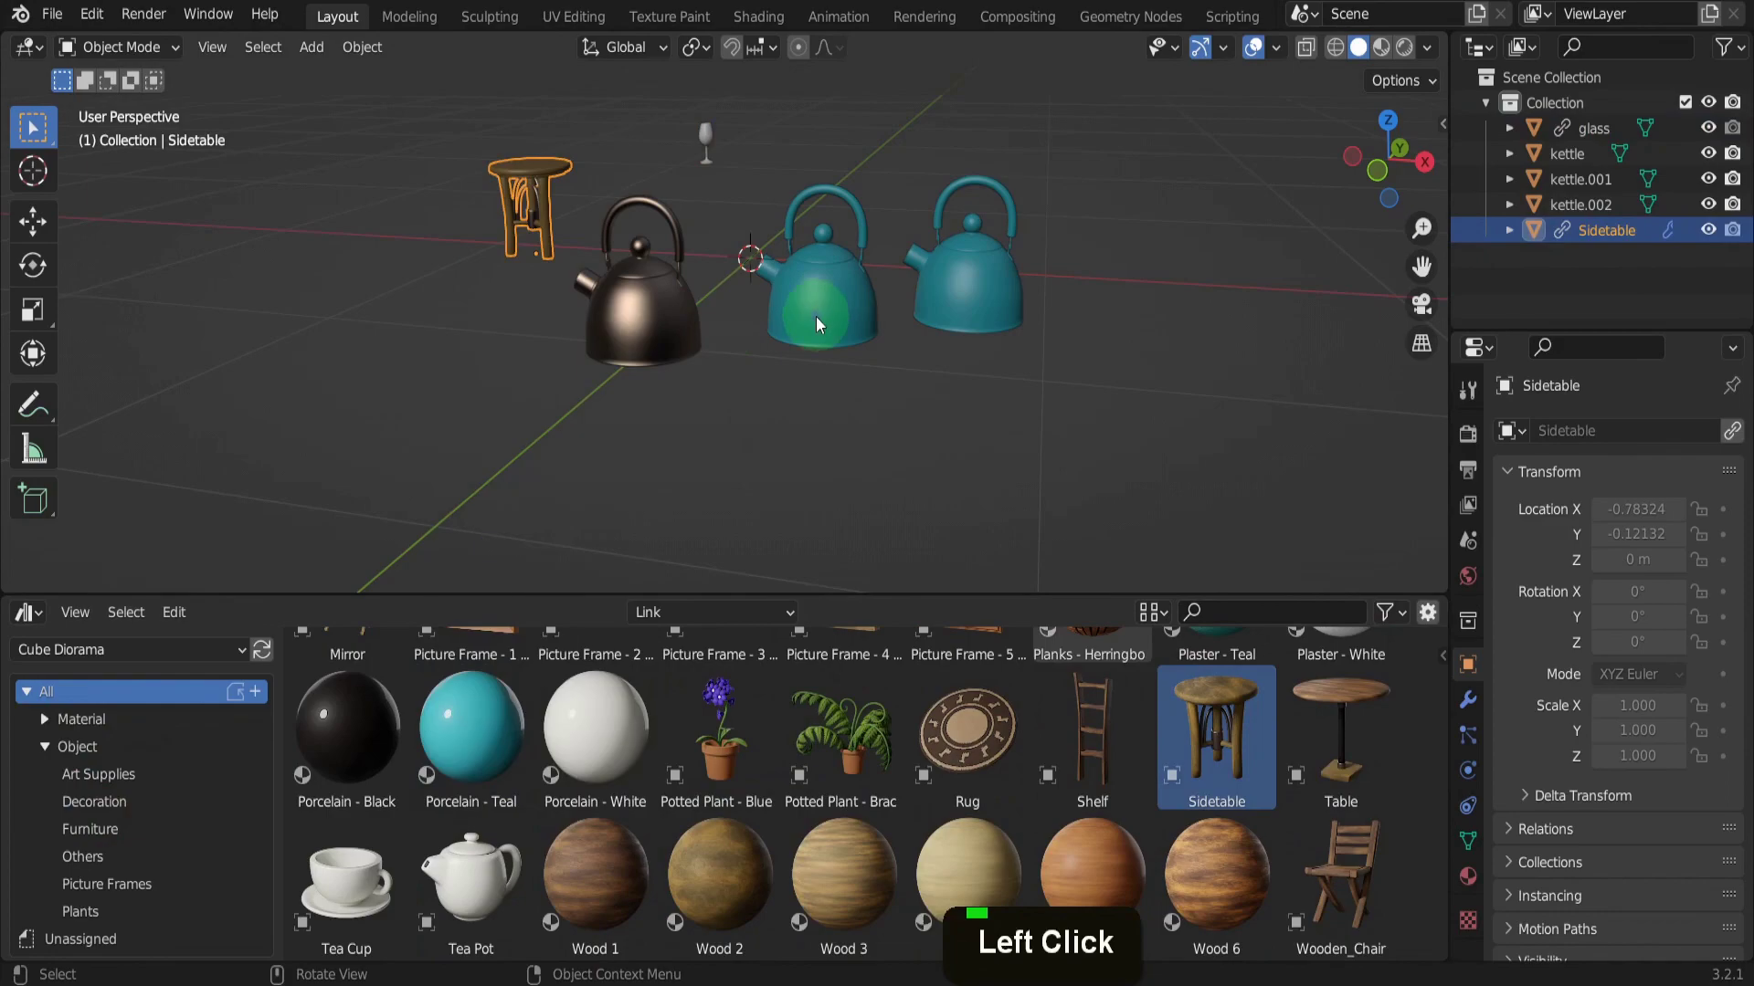
left_click(818, 324)
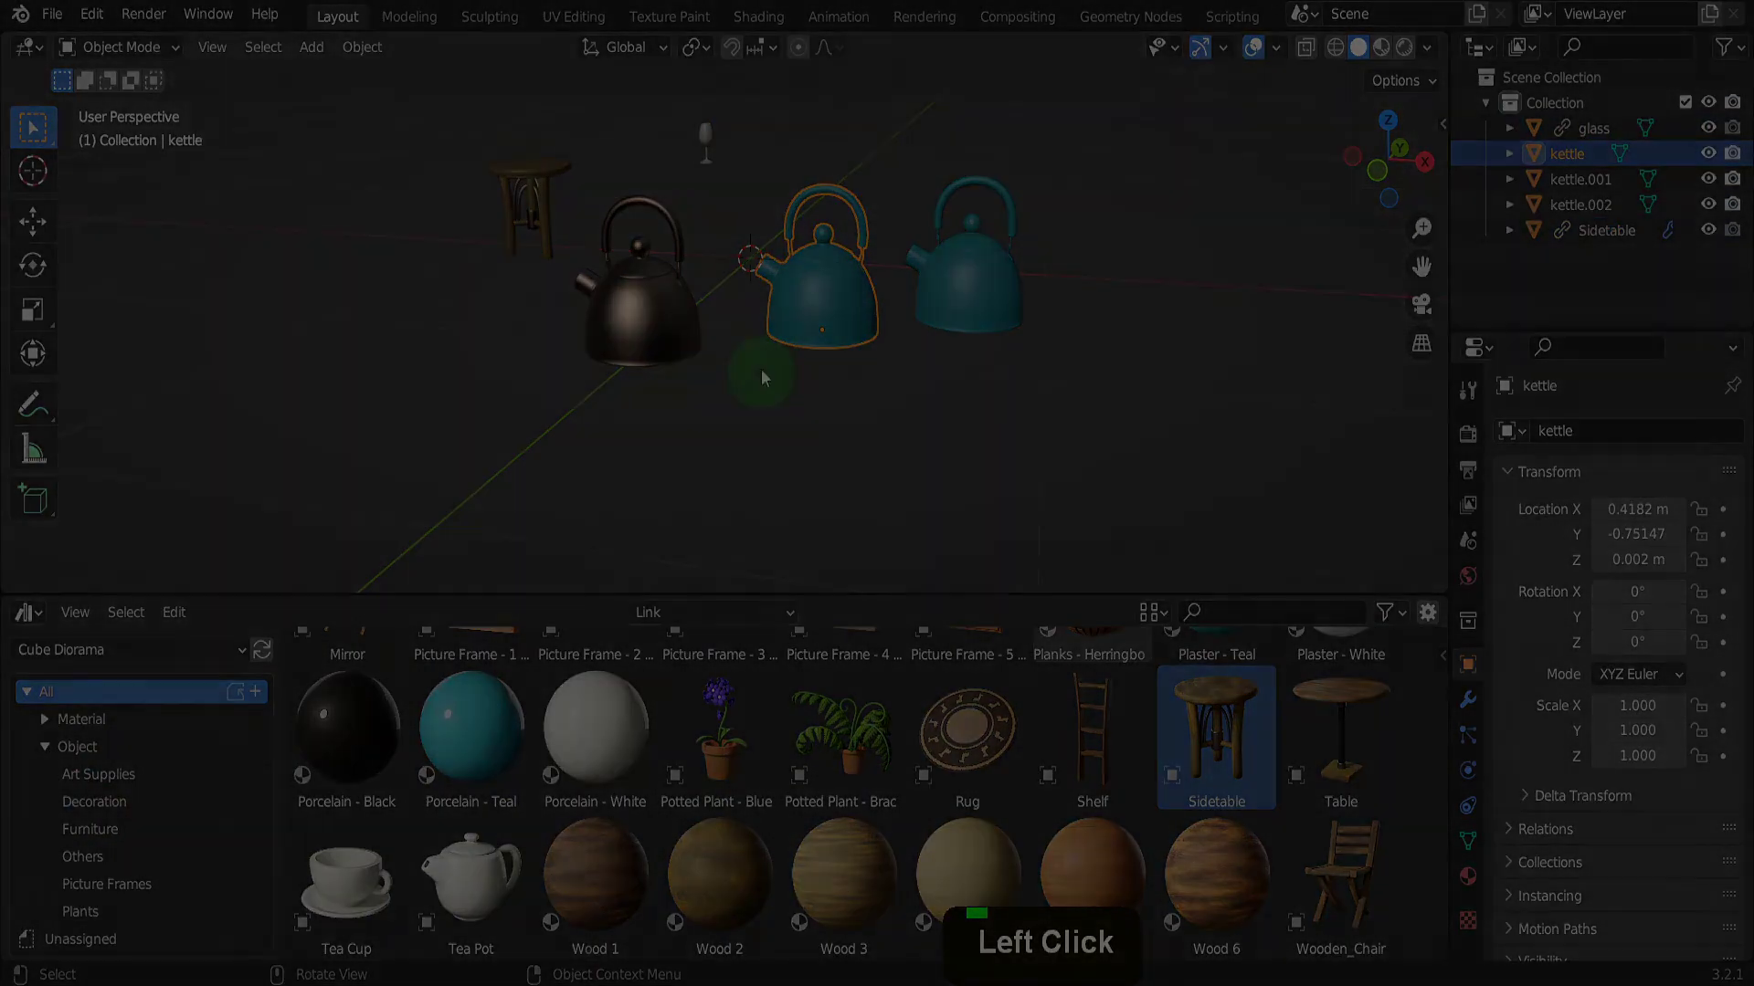
right_click(691, 355)
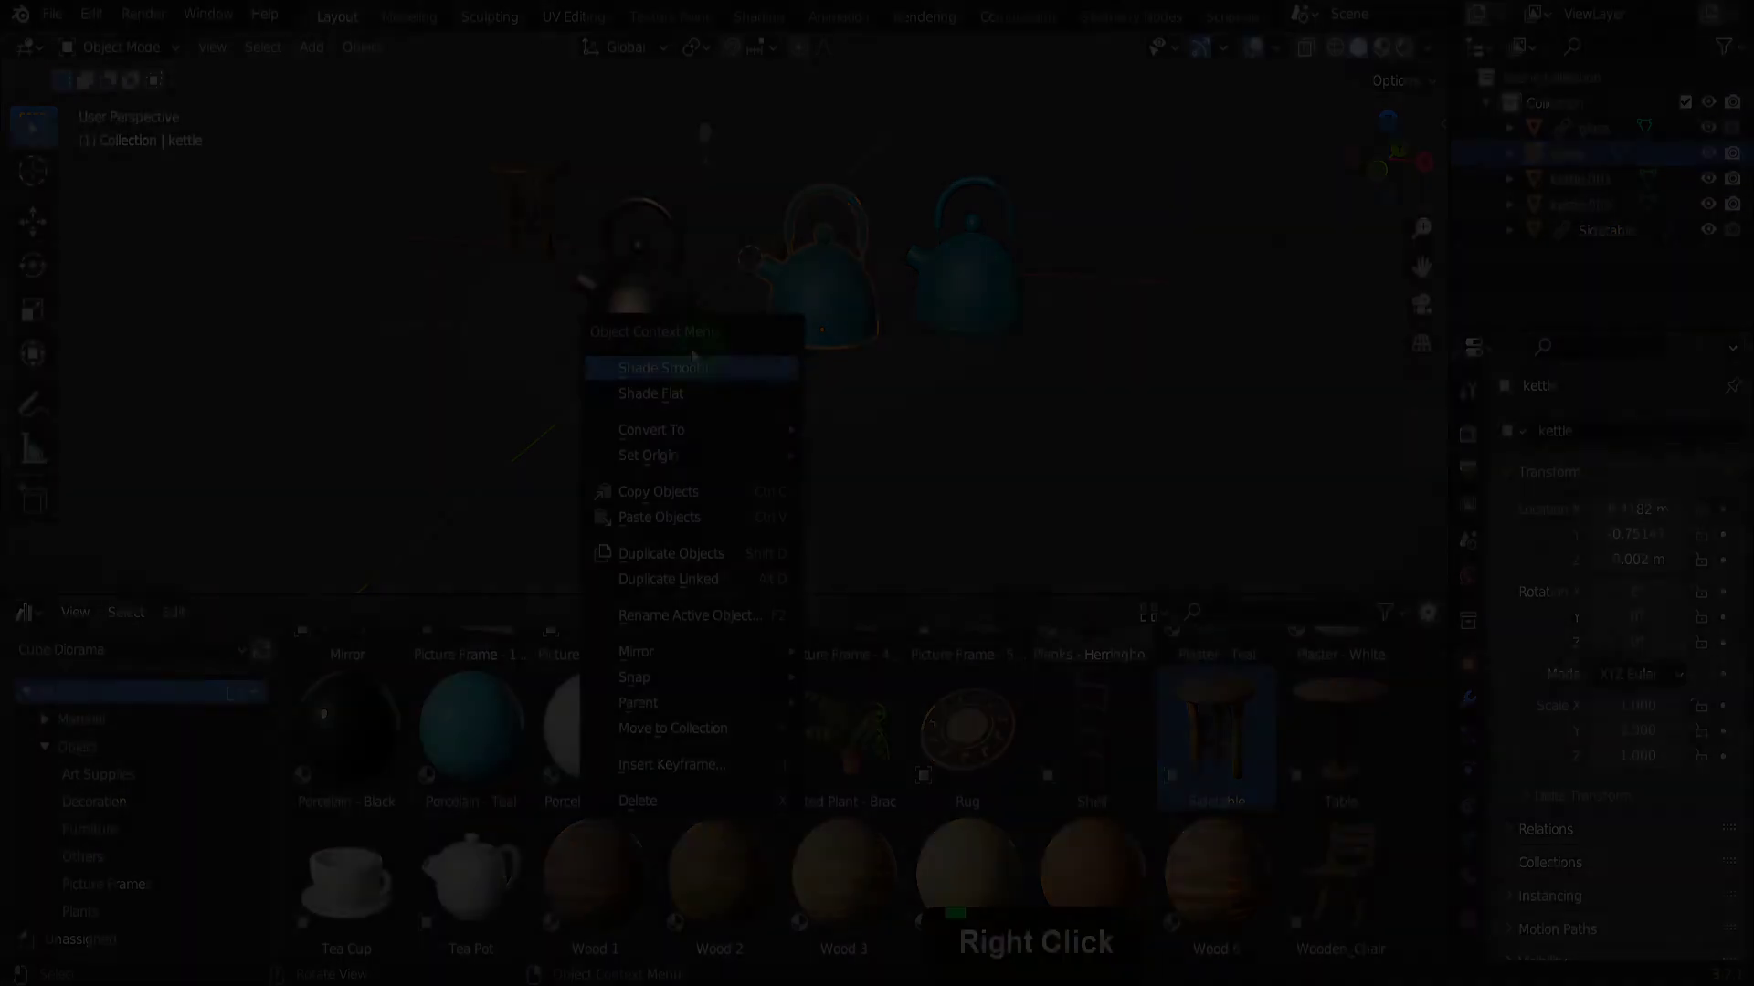